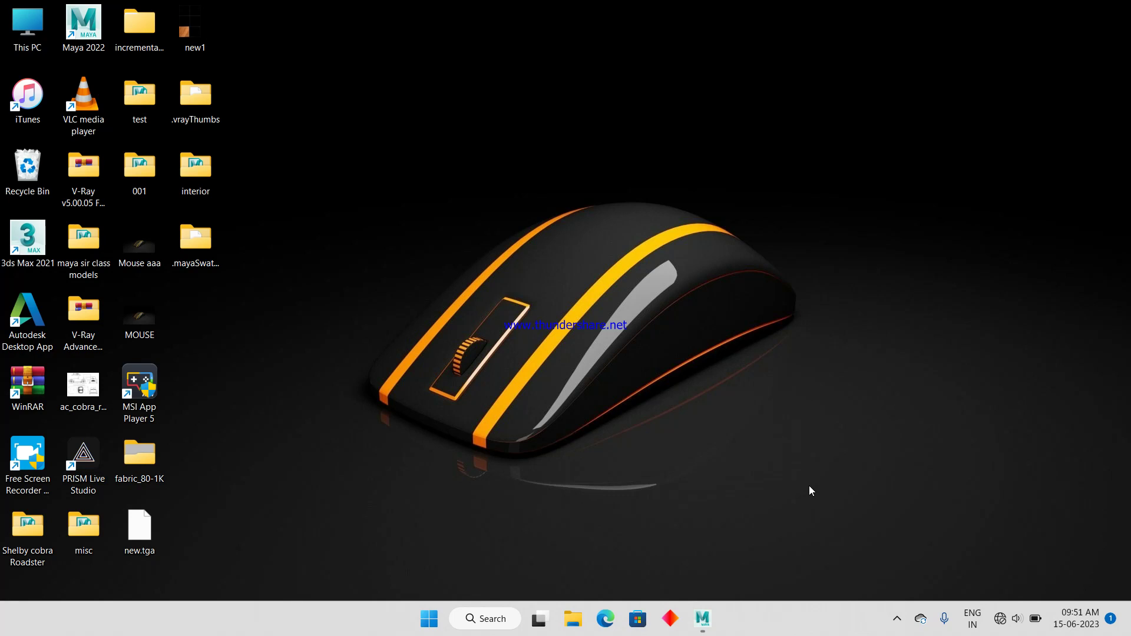
Create a polygon plane at the origin and scale it up about 28 times
click(702, 619)
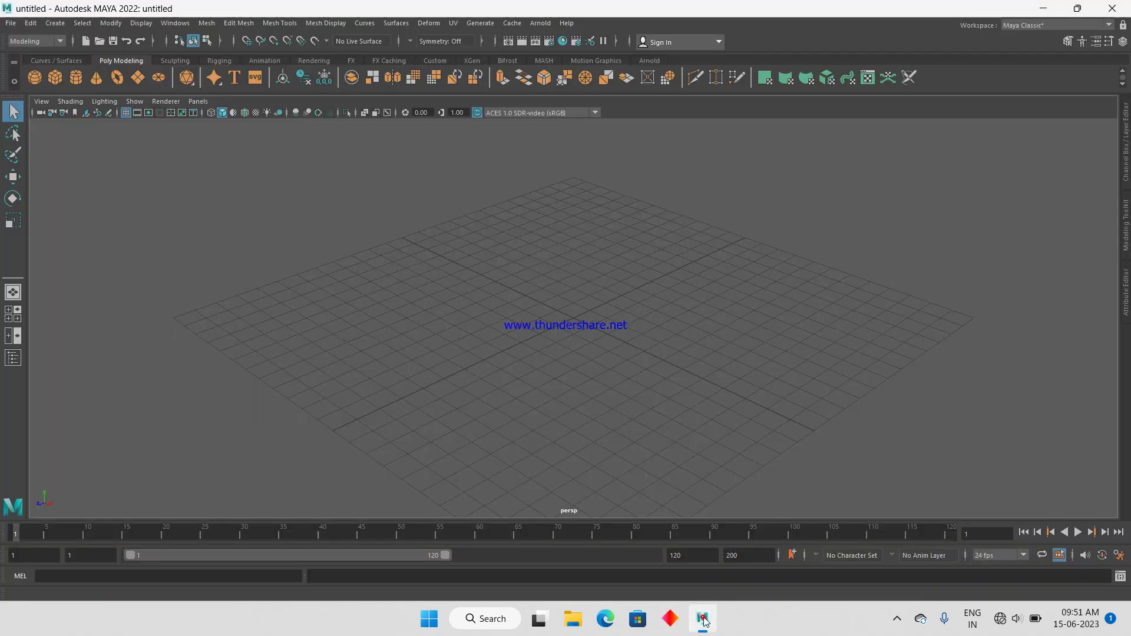
click(138, 78)
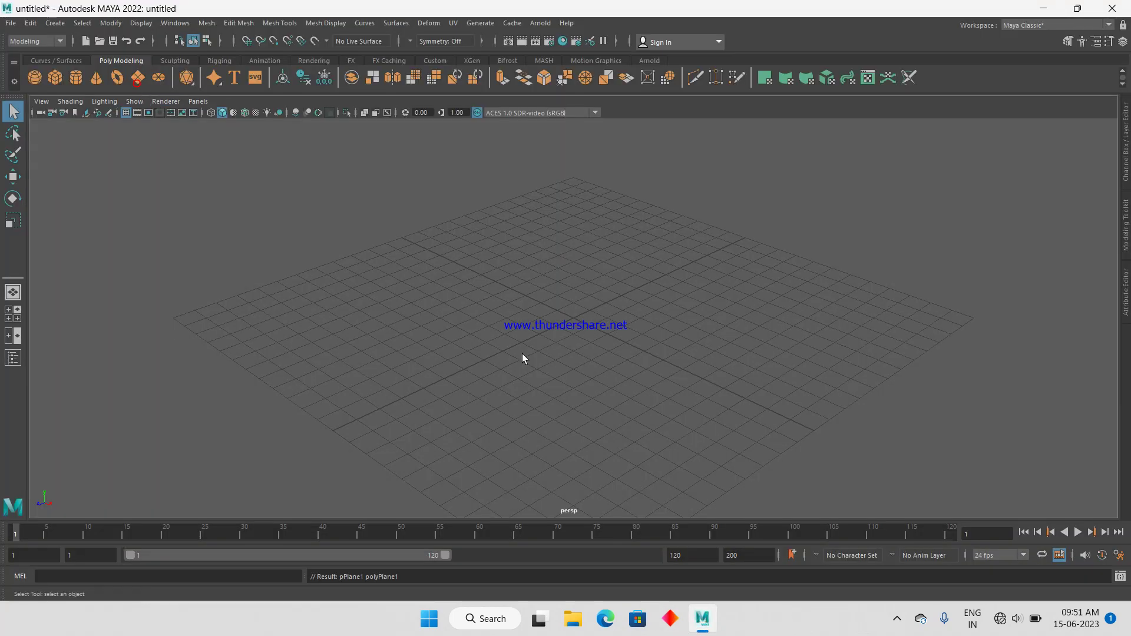
key(r)
drag(574, 318, 1031, 395)
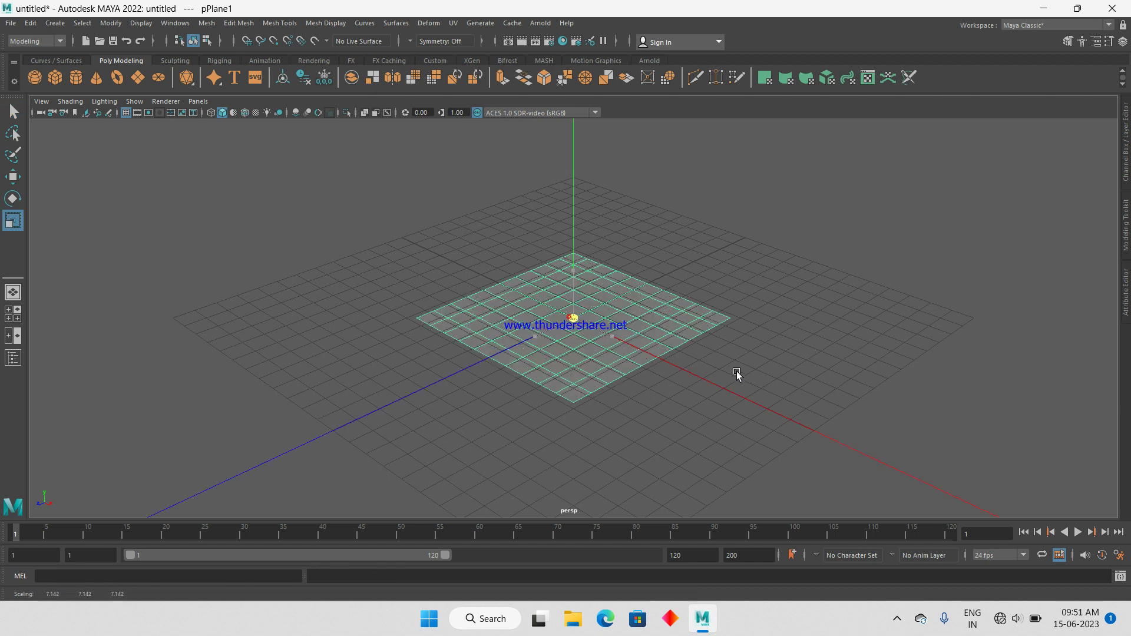
click(54, 23)
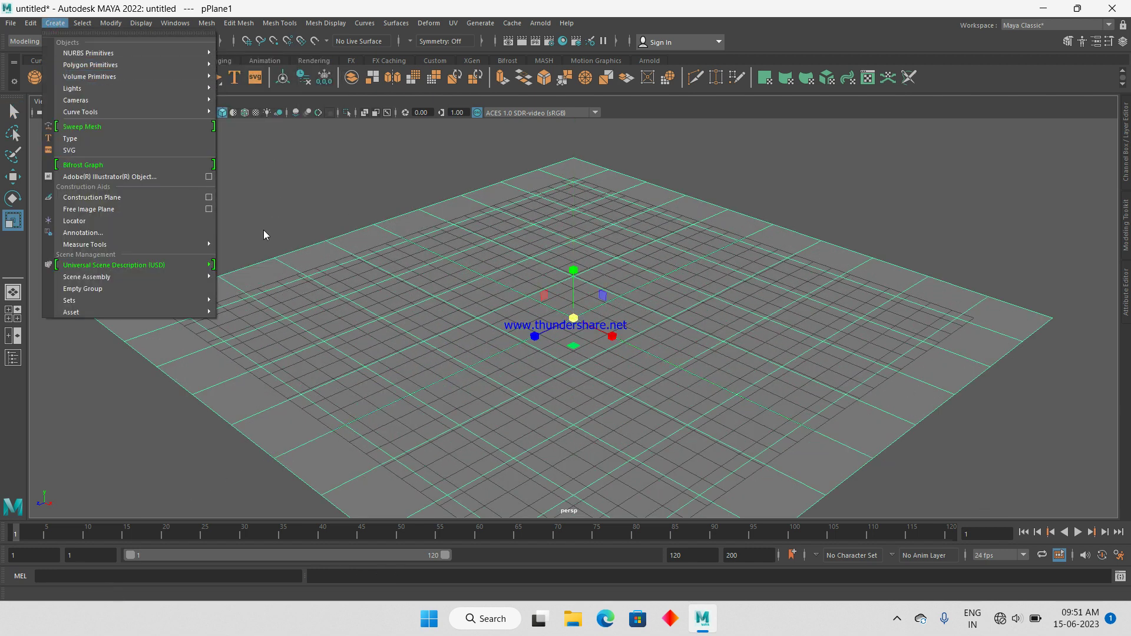
Interactively draw a polygon cylinder in the front view and stretch it lengthwise
mouse_move(133, 65)
click(271, 281)
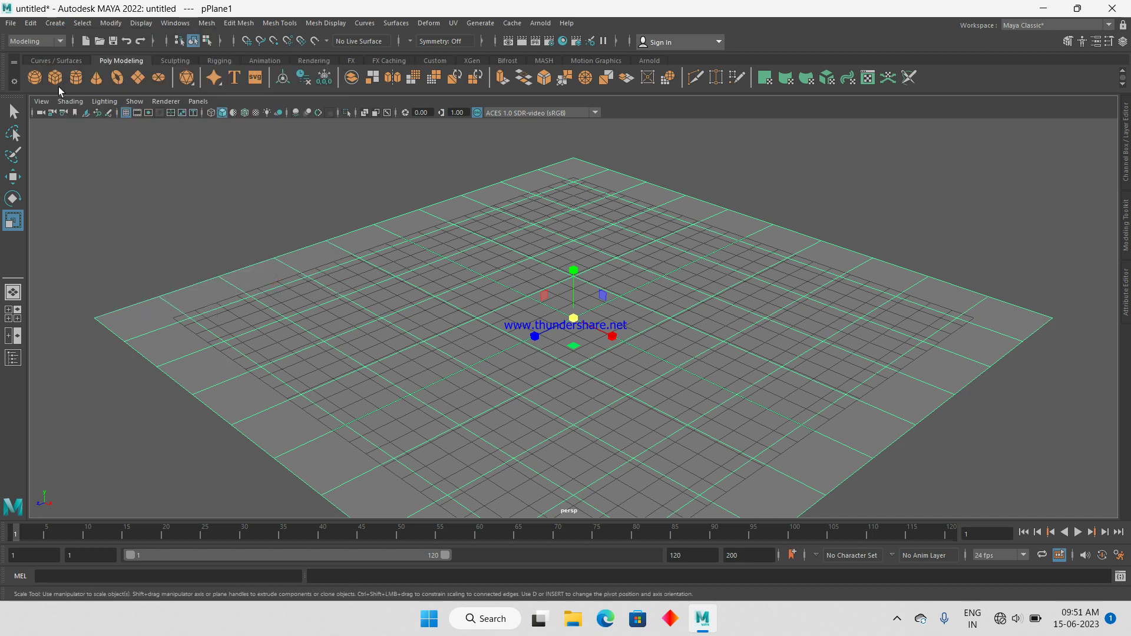
click(76, 77)
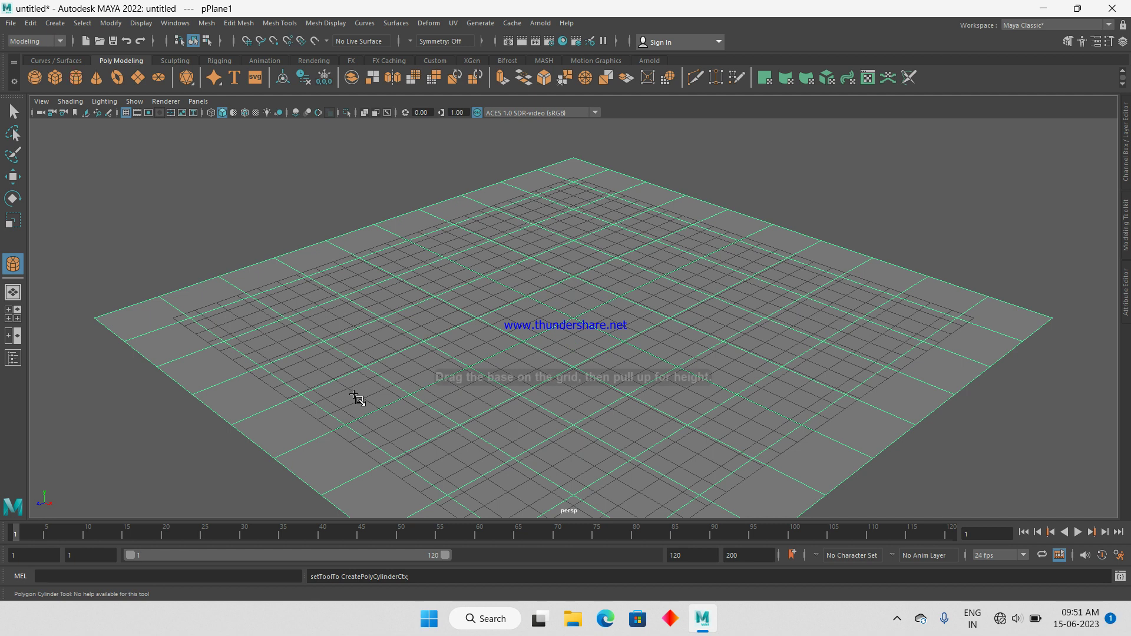
key(space)
key(space)
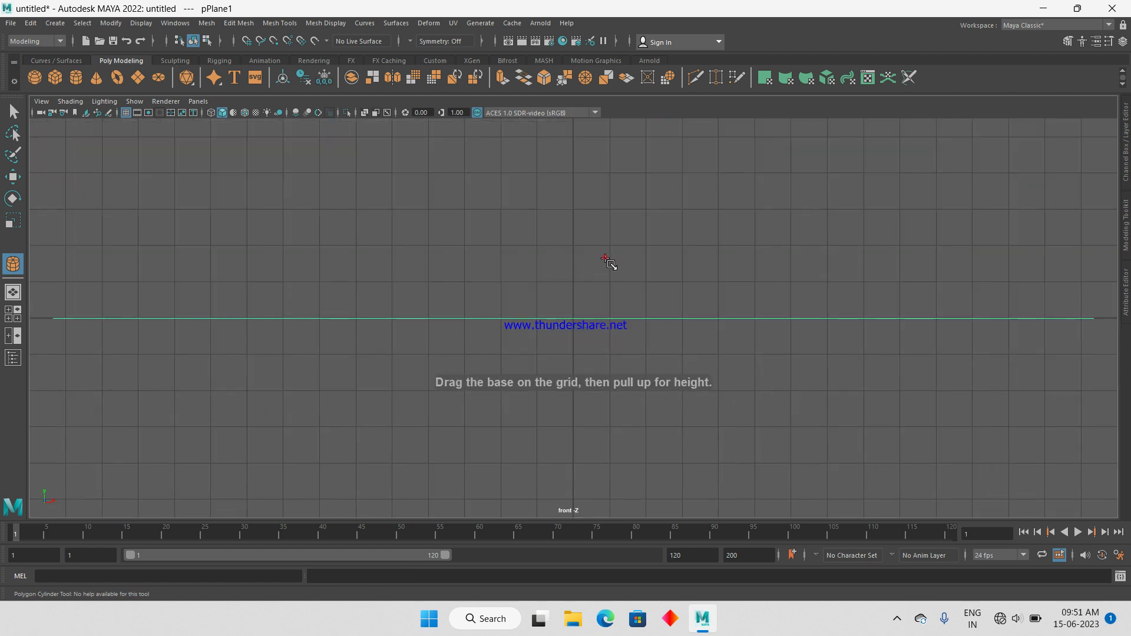
drag(605, 259, 629, 273)
key(space)
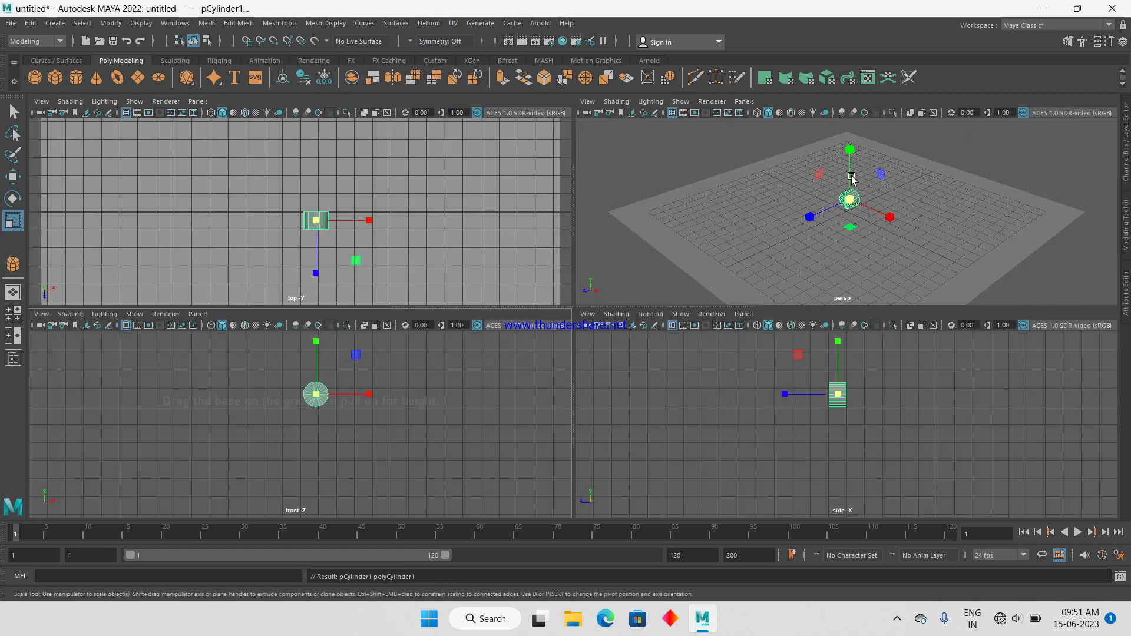
key(space)
scroll(704, 269, up, 3)
drag(523, 318, 239, 384)
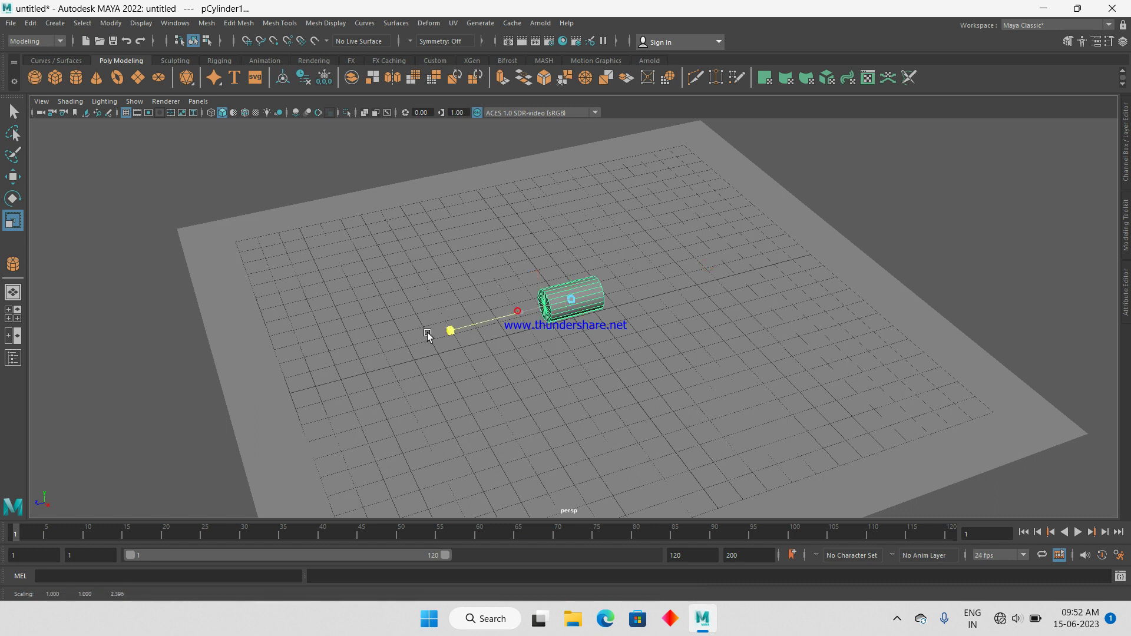
Extrude the cylinder's end face, inset it to about 0.8, and push the cap inward
alt+drag(454, 374, 632, 311)
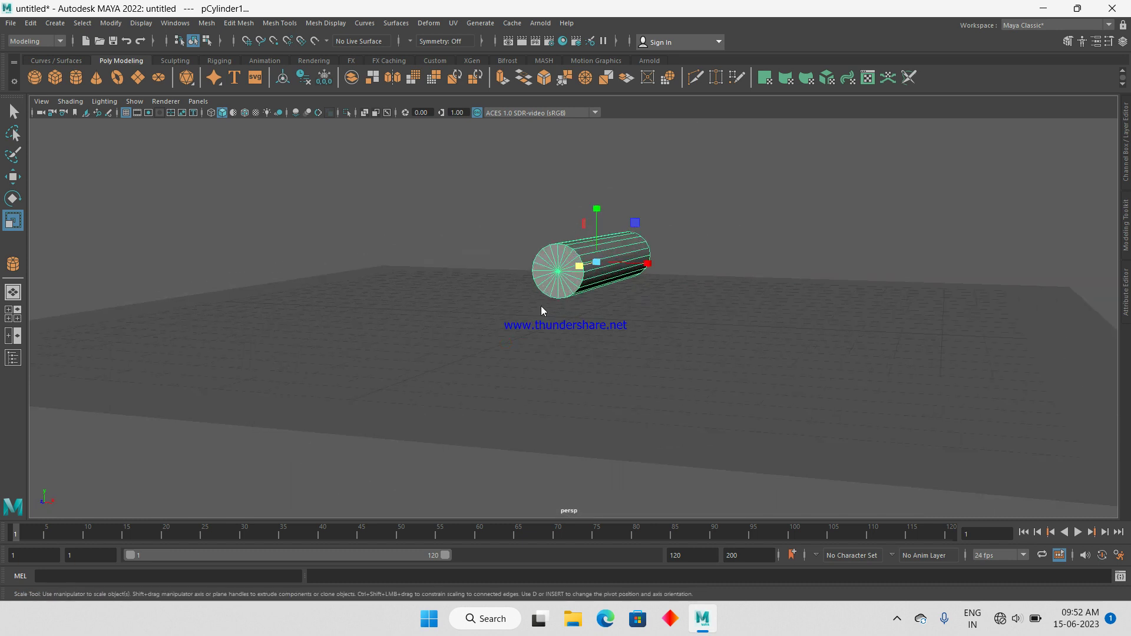
scroll(543, 309, up, 2)
drag(463, 177, 614, 379)
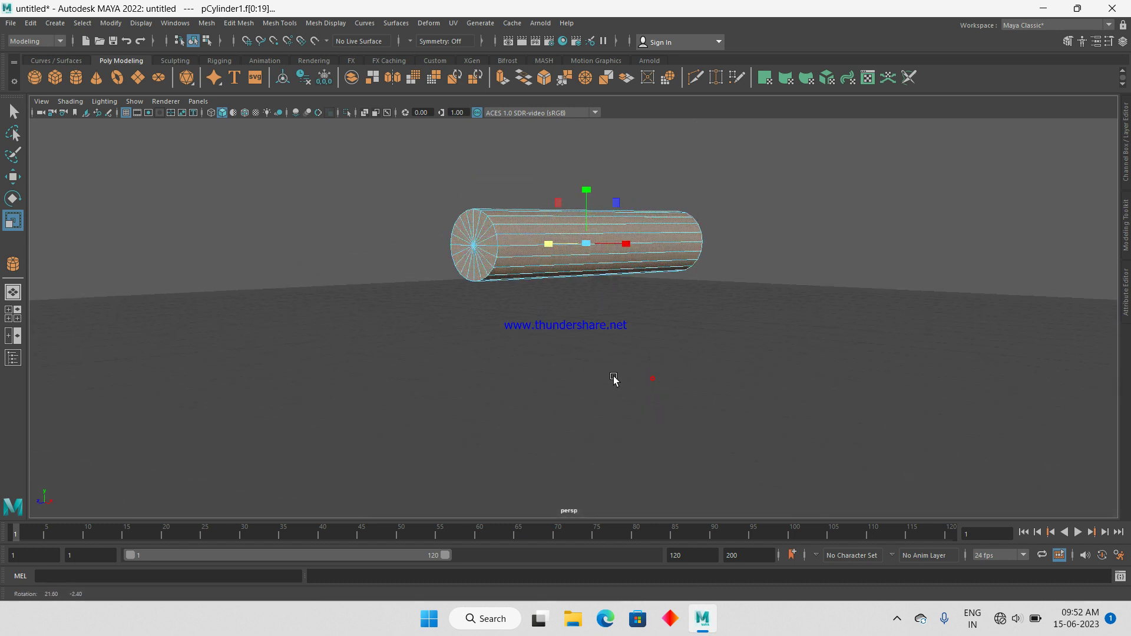
shift+right_drag(366, 246, 364, 270)
mouse_move(460, 275)
alt+mouse_down()
mouse_move(495, 316)
mouse_move(483, 288)
mouse_move(473, 293)
alt+mouse_up()
key(ctrl+e)
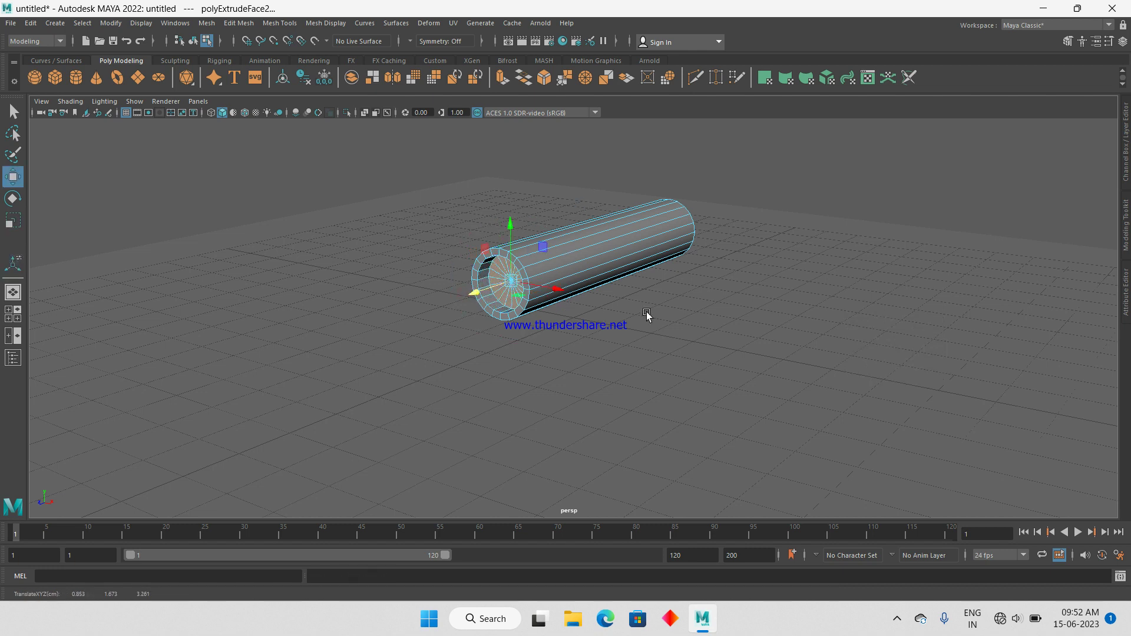
Taper the cylinder's right end by scaling down its end vertices
alt+drag(646, 312, 624, 273)
drag(648, 196, 752, 288)
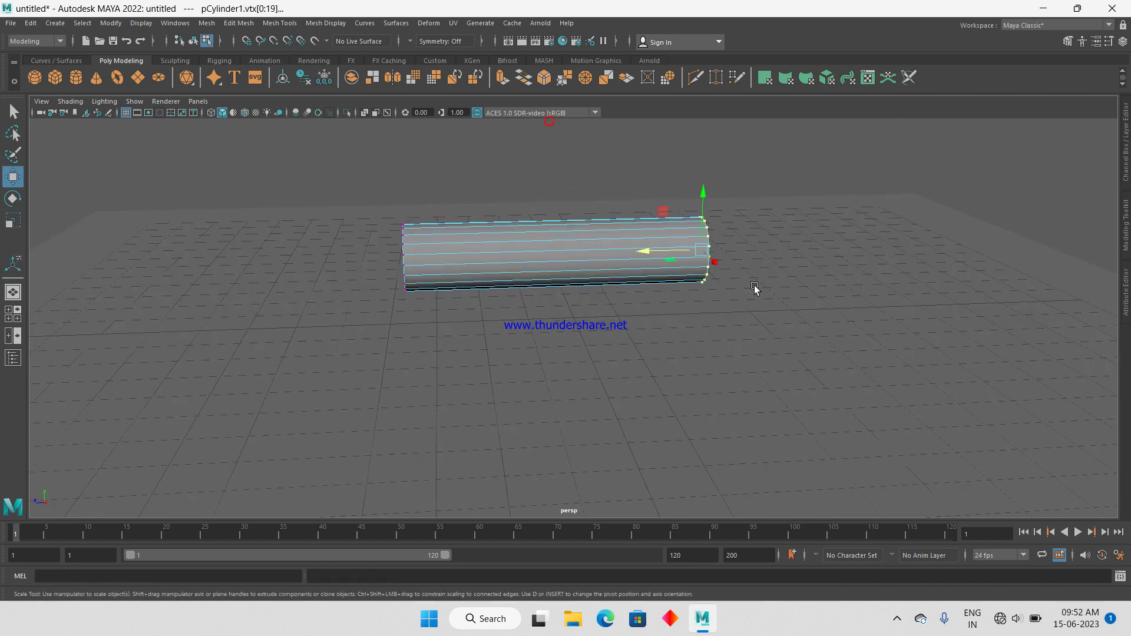
key(r)
drag(701, 251, 682, 259)
right_drag(681, 259, 734, 195)
mouse_move(735, 194)
alt+mouse_down()
mouse_move(603, 260)
mouse_move(810, 104)
alt+mouse_up()
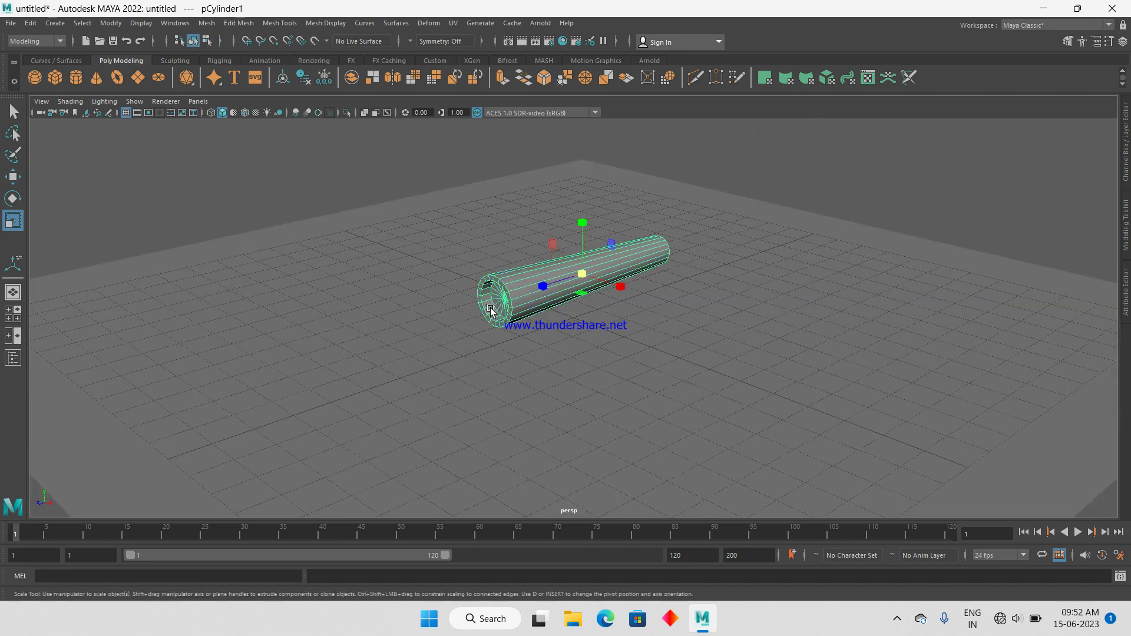
Lower the cylinder and move it right, beside the plane's centre
key(w)
drag(757, 373, 731, 381)
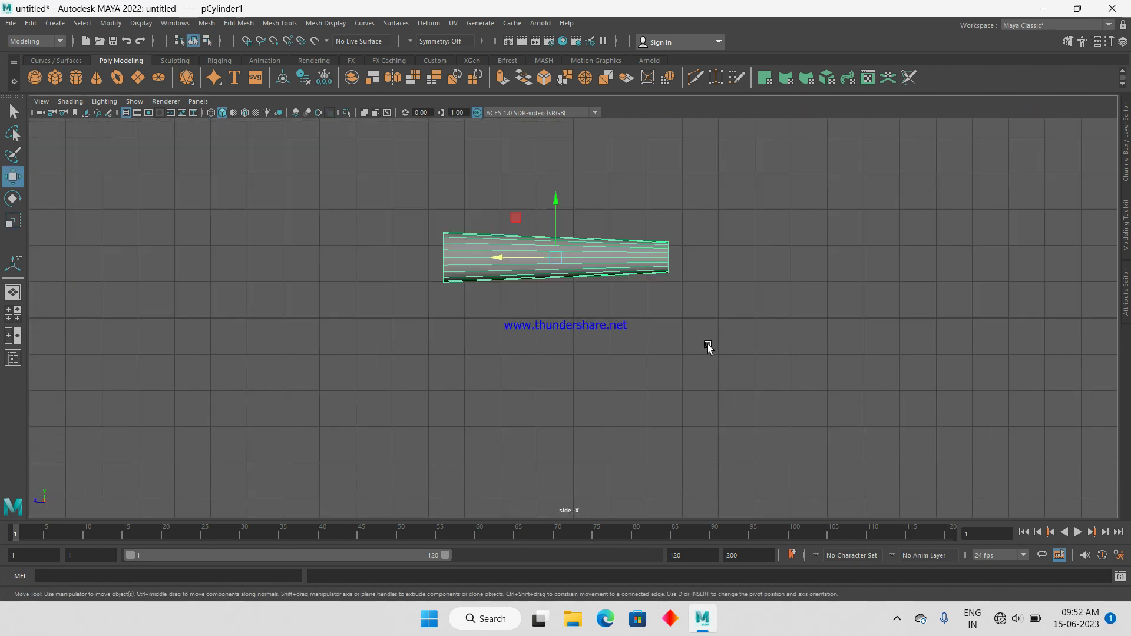
scroll(688, 318, up, 1)
drag(556, 198, 554, 233)
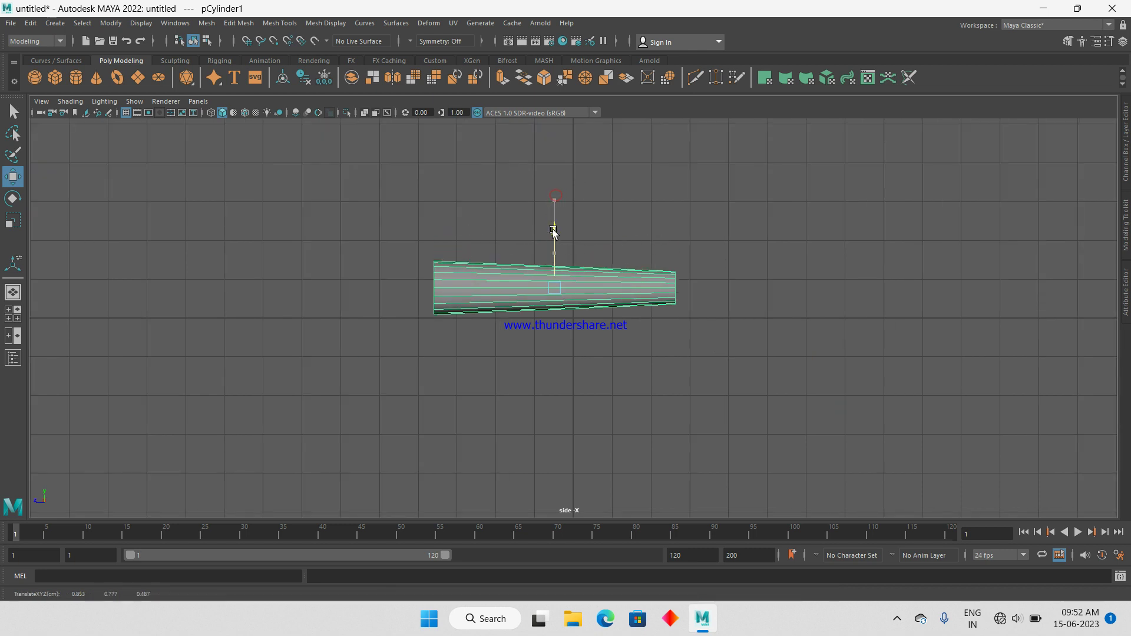
drag(494, 290, 677, 306)
key(space)
drag(851, 196, 843, 194)
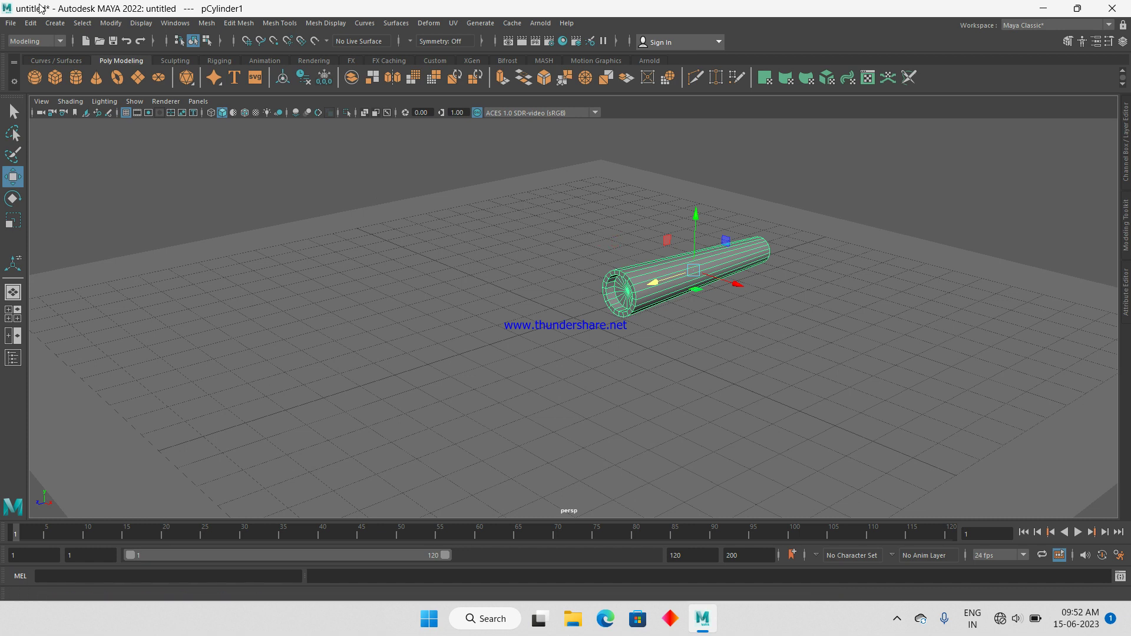
click(53, 23)
mouse_move(128, 88)
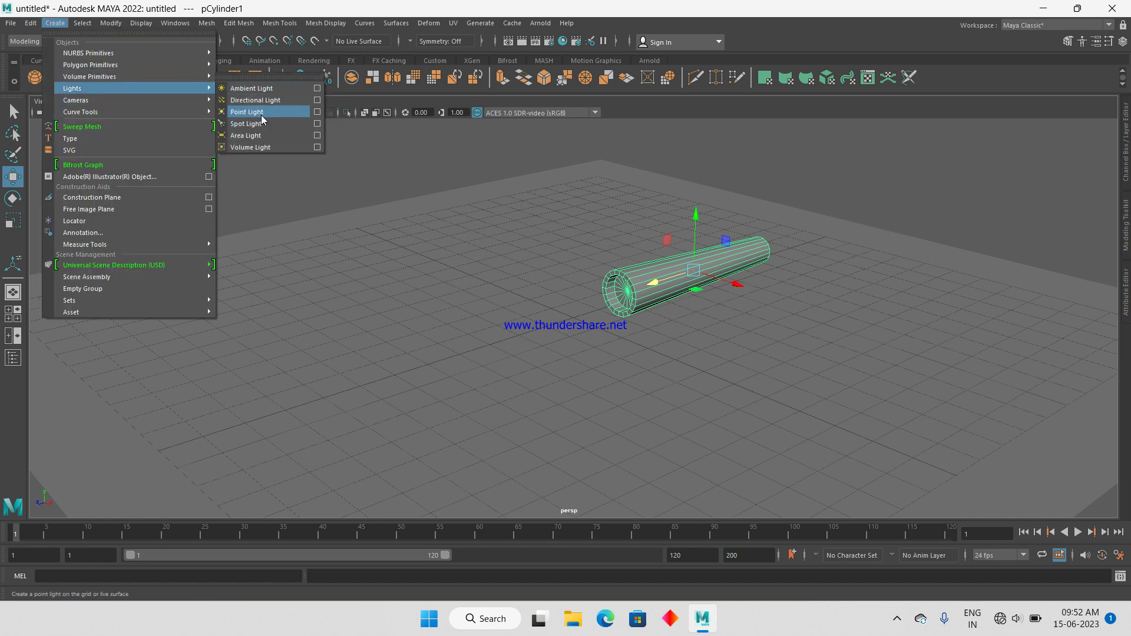
Load vrayformaya.mll in the Plug-in Manager, then close the manager
click(175, 23)
mouse_move(210, 136)
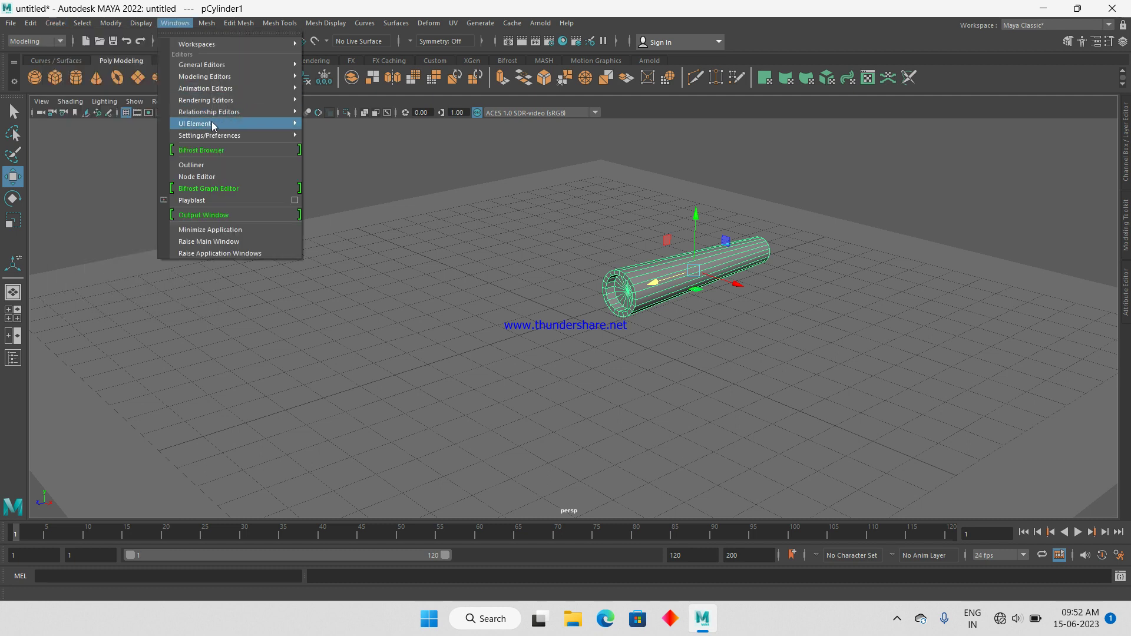
click(365, 222)
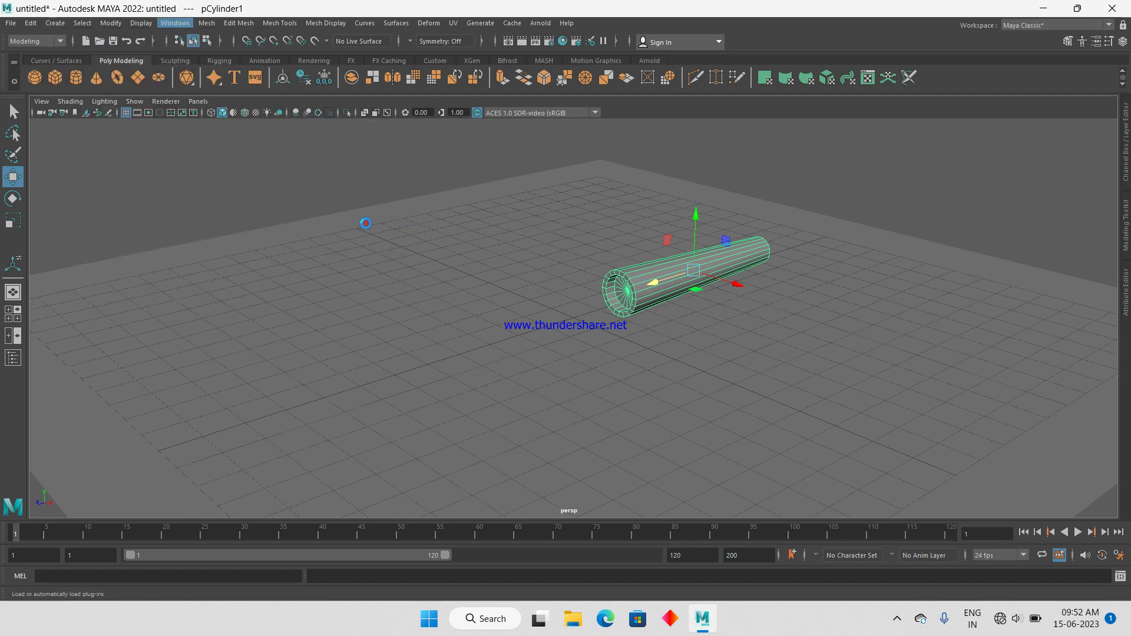
scroll(543, 320, down, 5)
scroll(543, 319, down, 5)
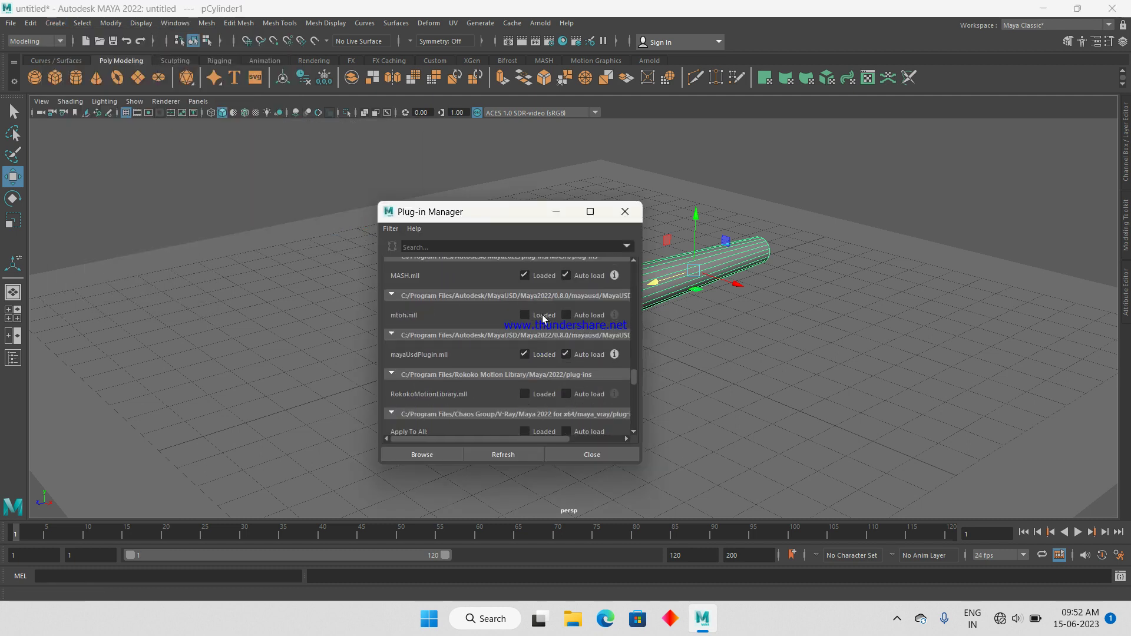
scroll(551, 320, down, 1)
scroll(545, 320, down, 1)
scroll(539, 319, down, 1)
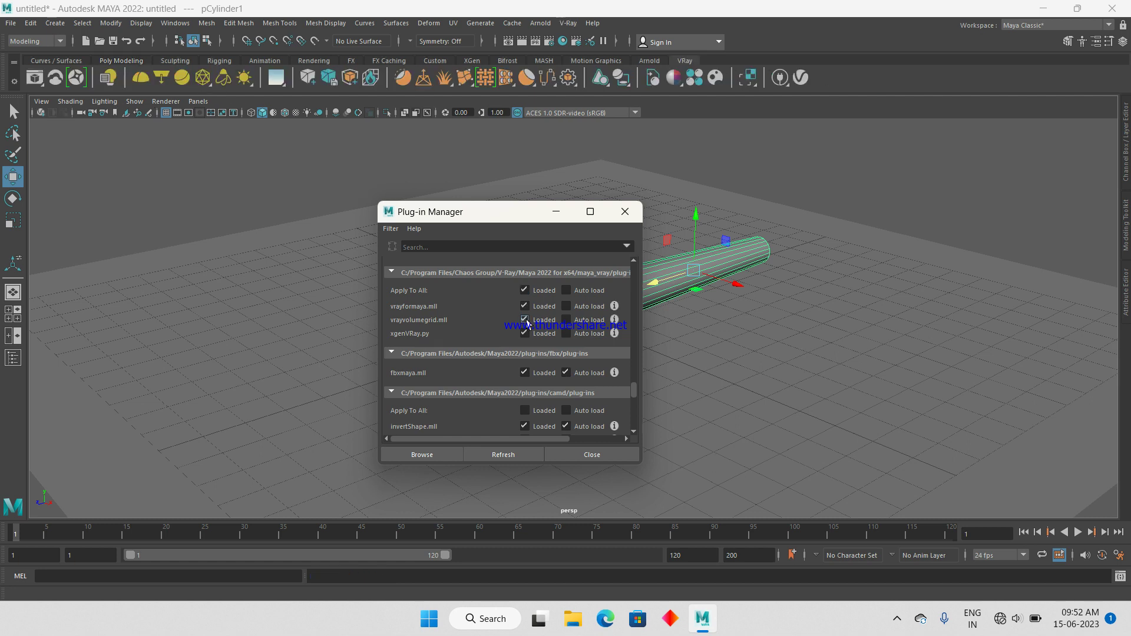
click(624, 211)
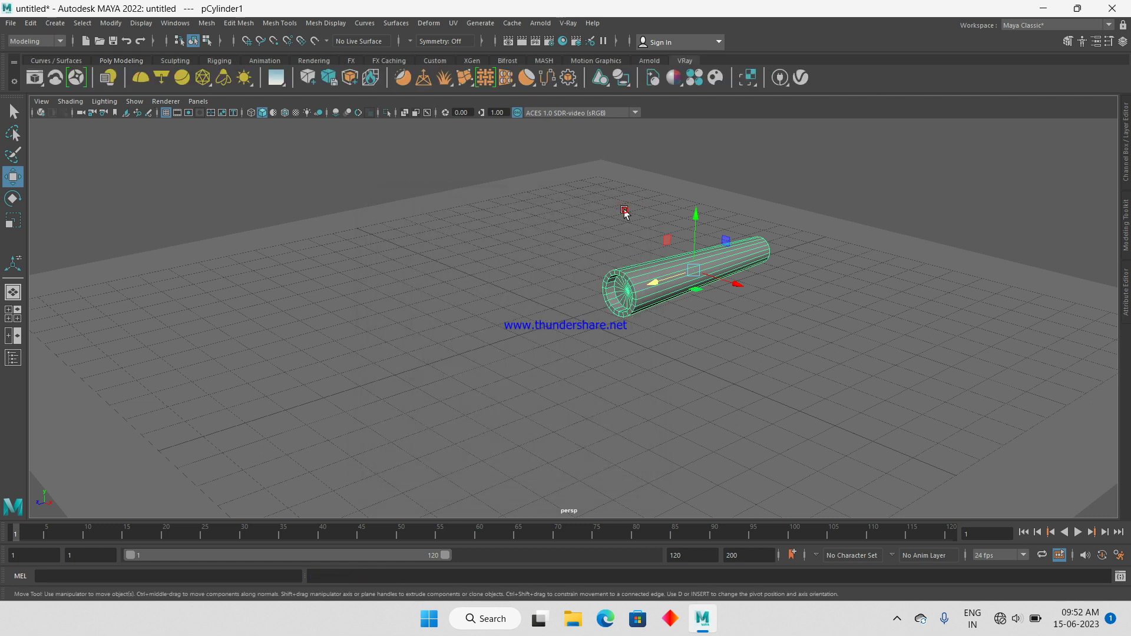
Create a V-Ray rectangle light and flip it 180 degrees about X
click(56, 23)
mouse_move(89, 76)
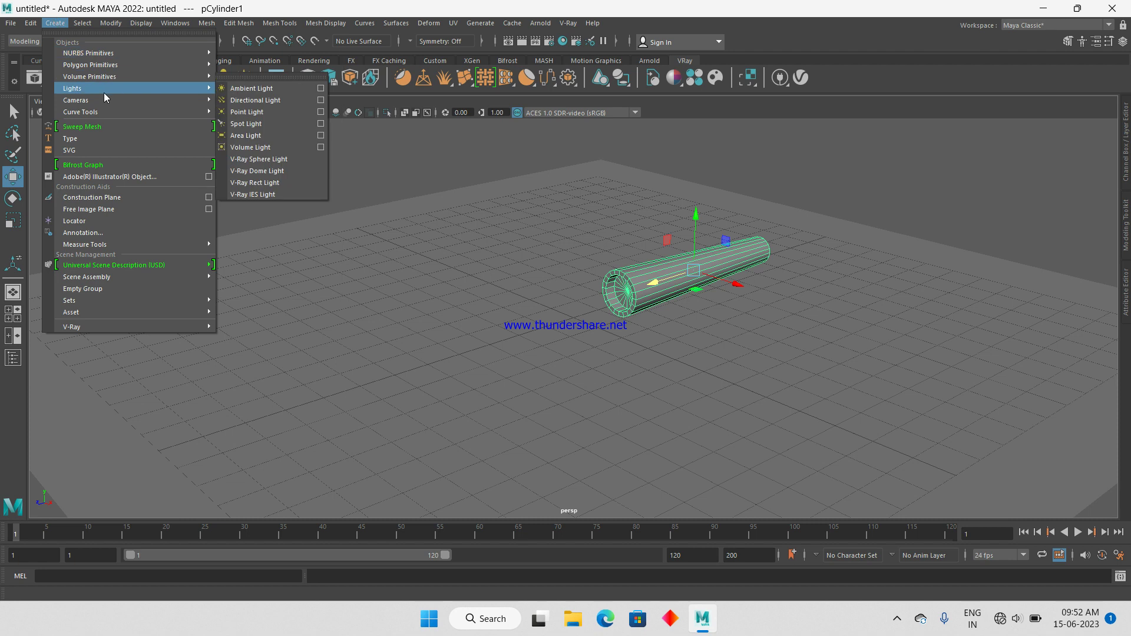
click(267, 182)
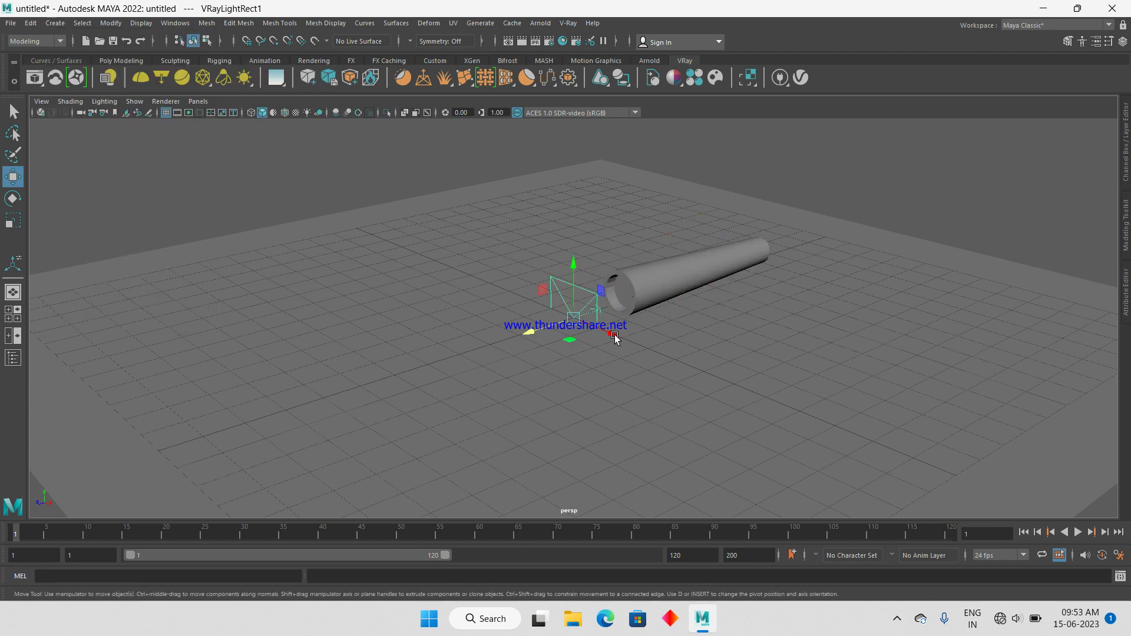
key(e)
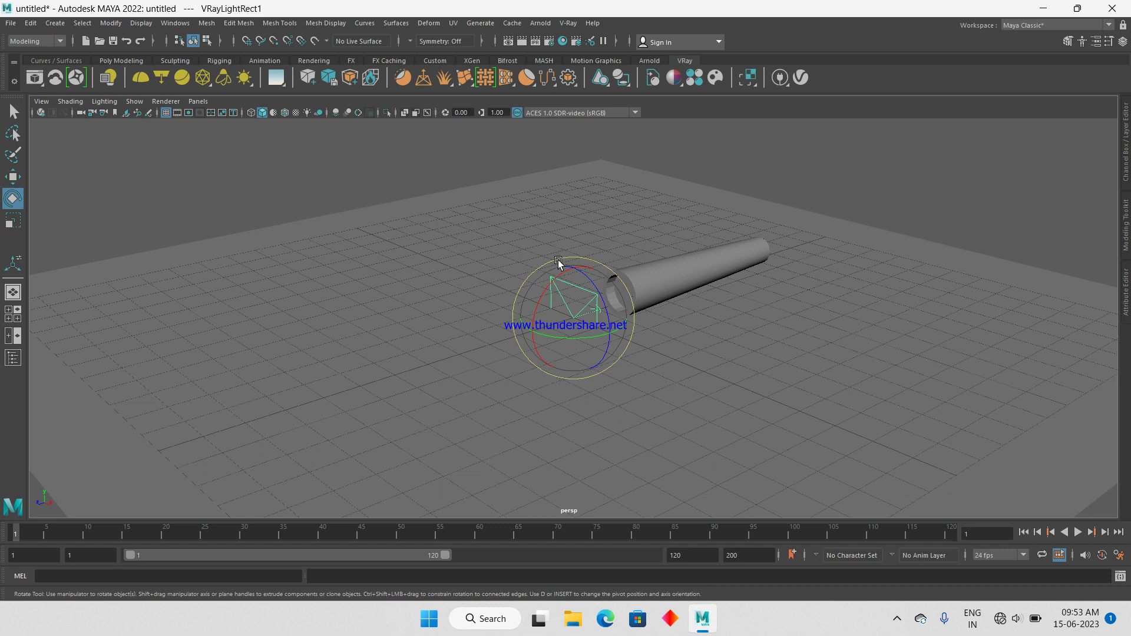
drag(538, 298, 495, 451)
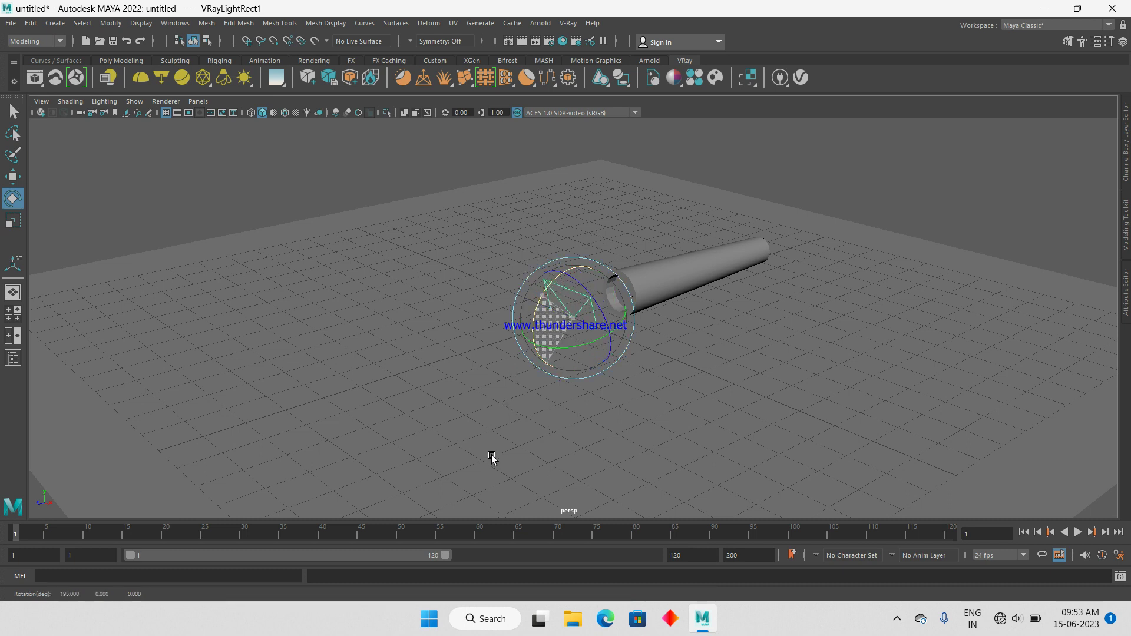
In the front view, move the light over the cylinder's end and shrink it to about 0.46
key(space)
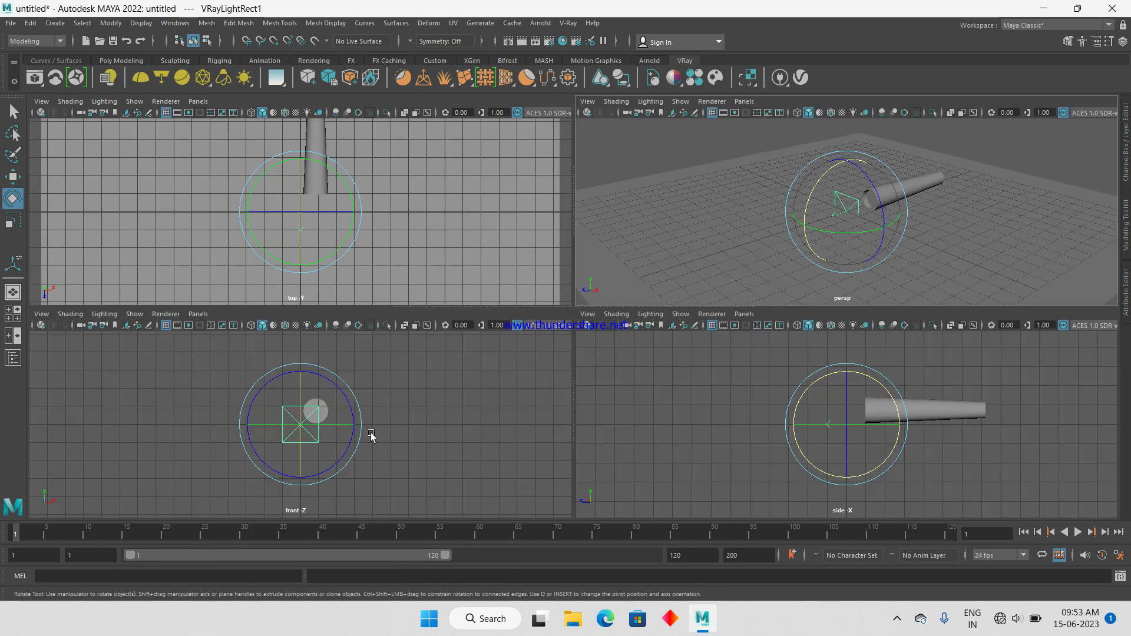
key(space)
scroll(471, 365, up, 5)
key(w)
drag(575, 321, 656, 252)
key(r)
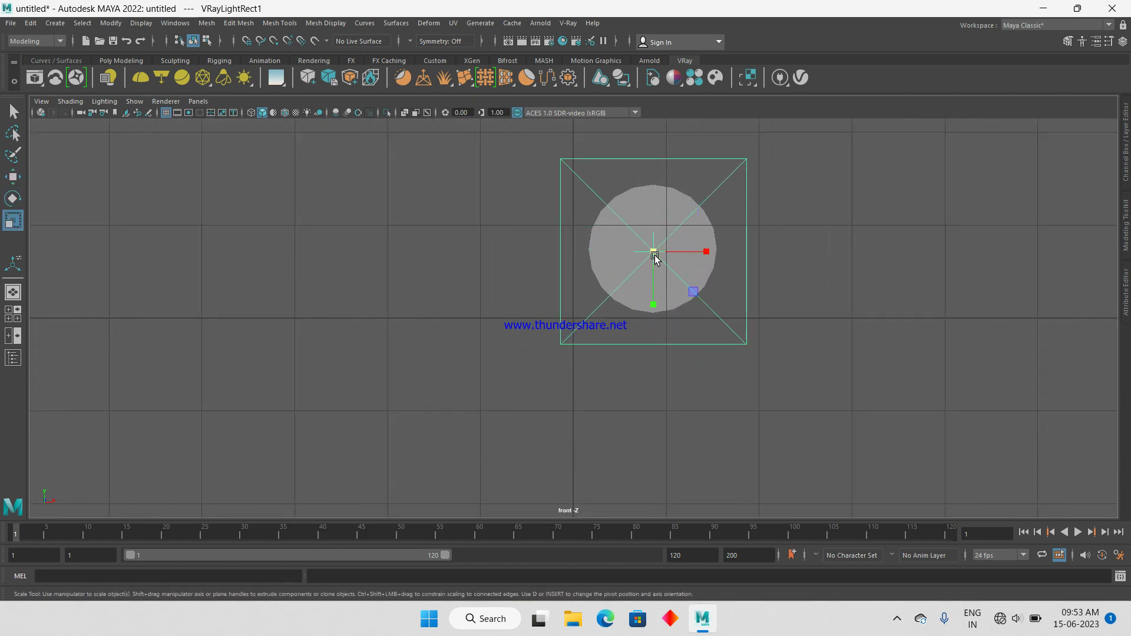
drag(653, 251, 568, 277)
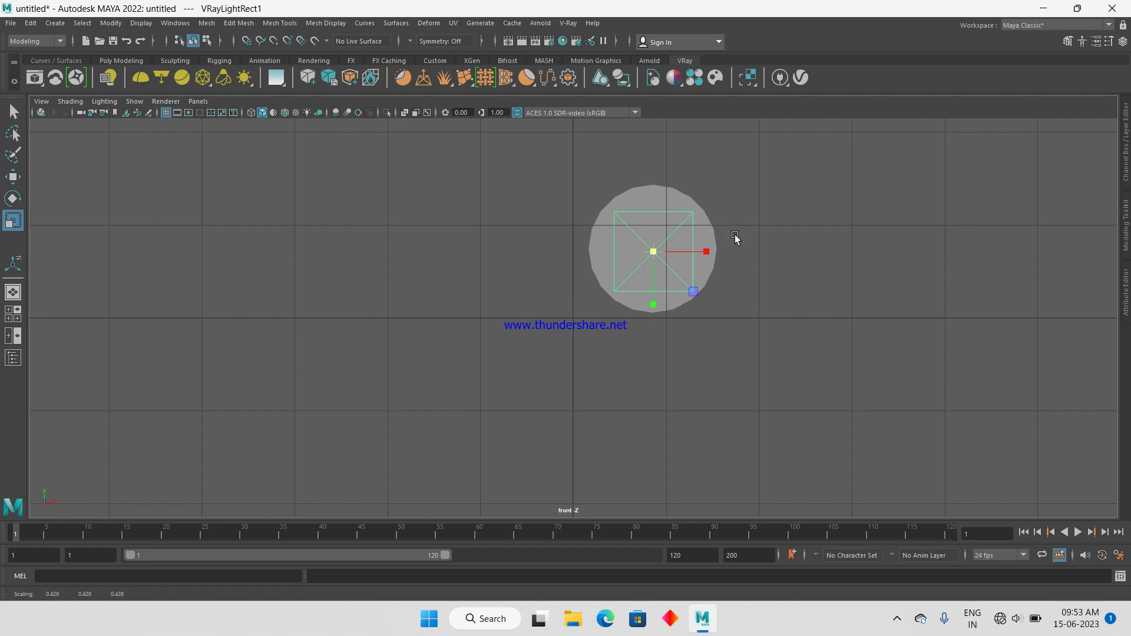
Slide the light into the tube's open end and start a V-Ray IPR render
key(space)
key(space)
scroll(625, 258, up, 2)
key(w)
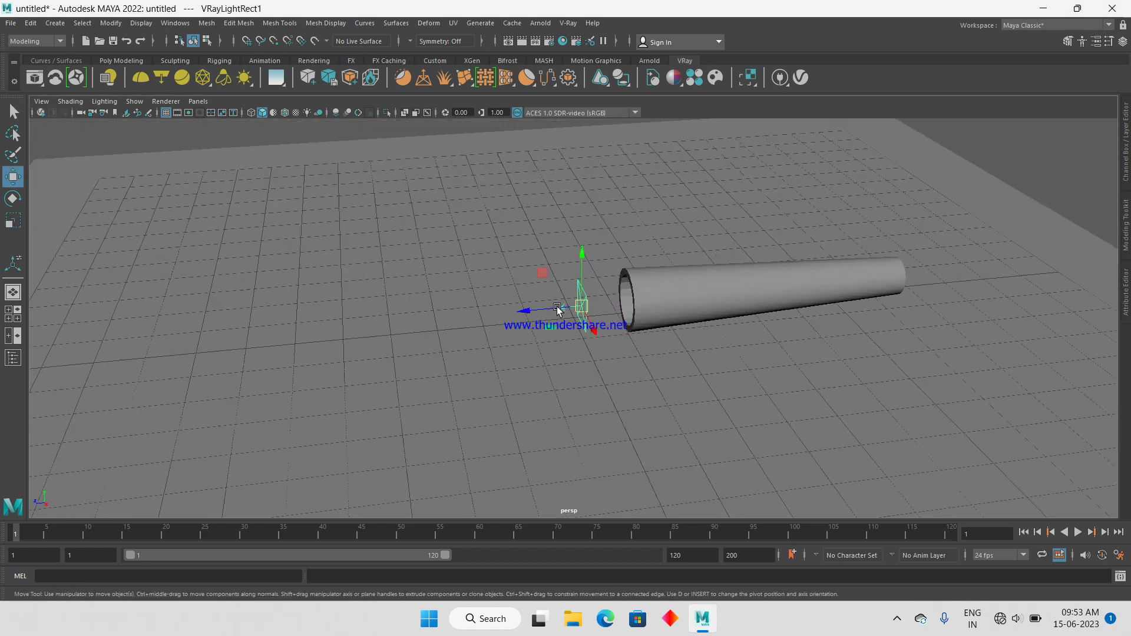
mouse_move(515, 315)
mouse_down()
mouse_move(570, 310)
mouse_move(516, 308)
mouse_up()
scroll(571, 310, down, 3)
click(40, 112)
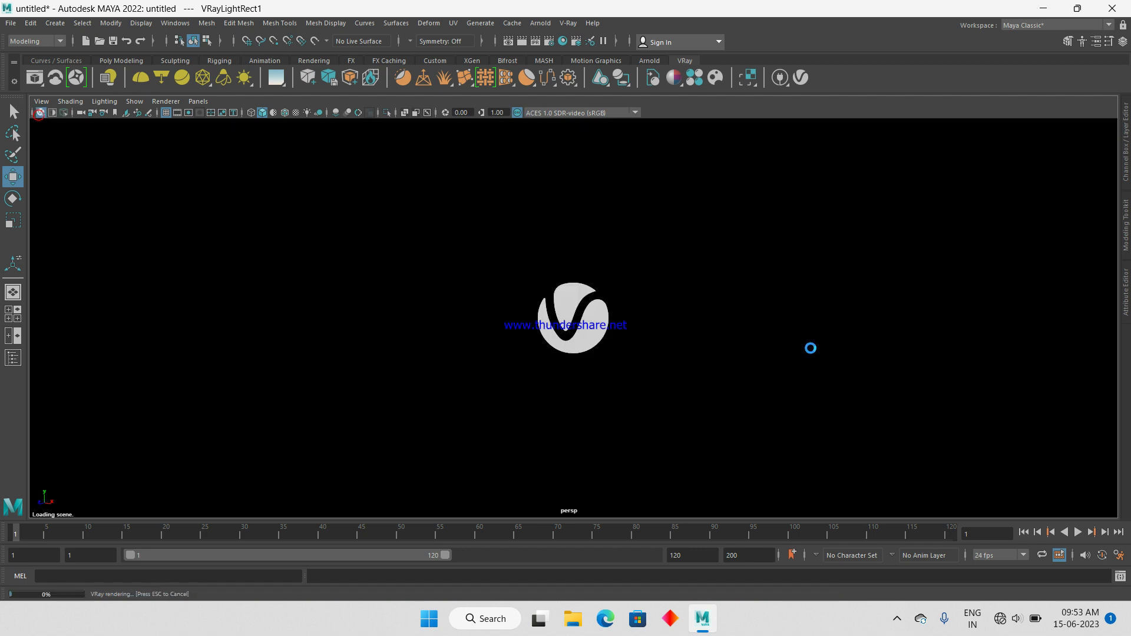
Orbit around the light and browse the V-Ray attributes in the camera's Attribute Editor
alt+drag(760, 338, 693, 354)
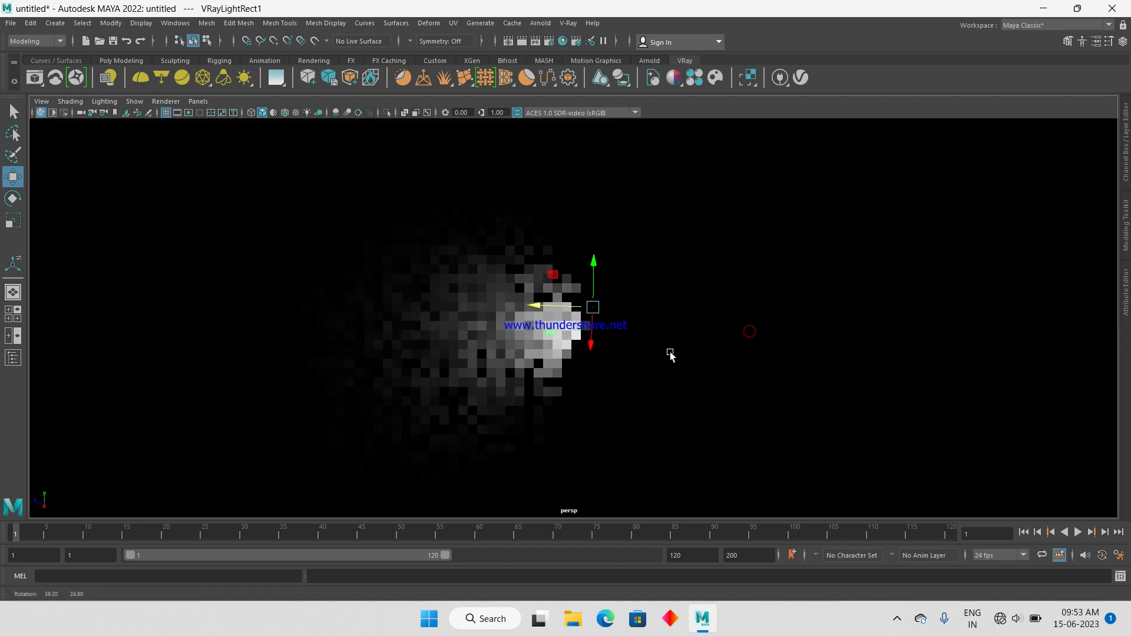
alt+drag(624, 313, 629, 254)
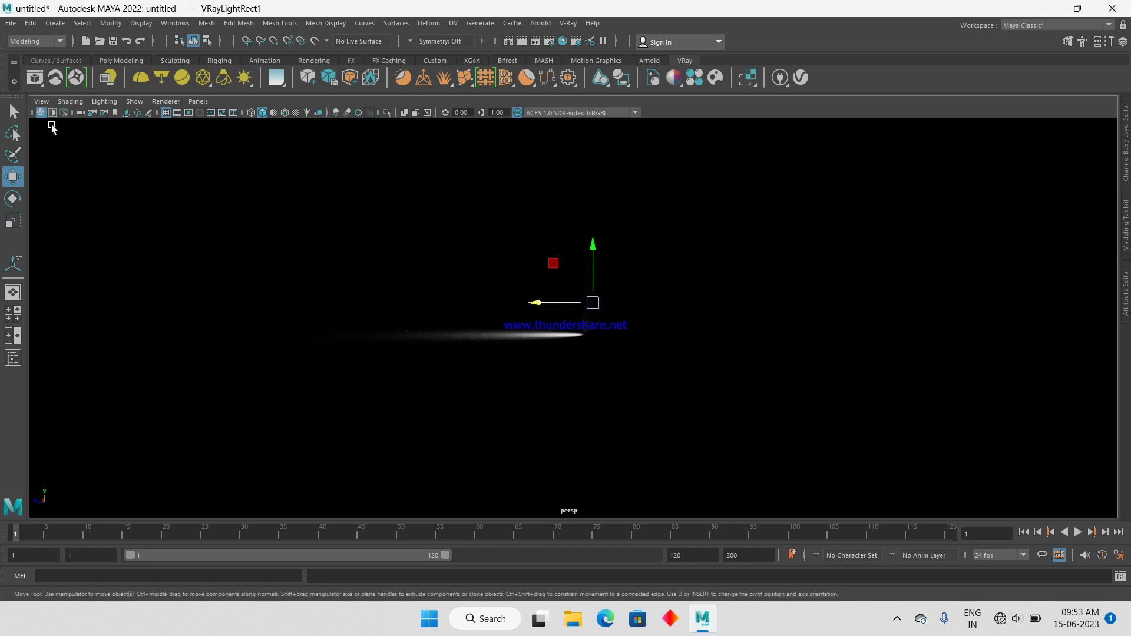
click(41, 101)
click(108, 338)
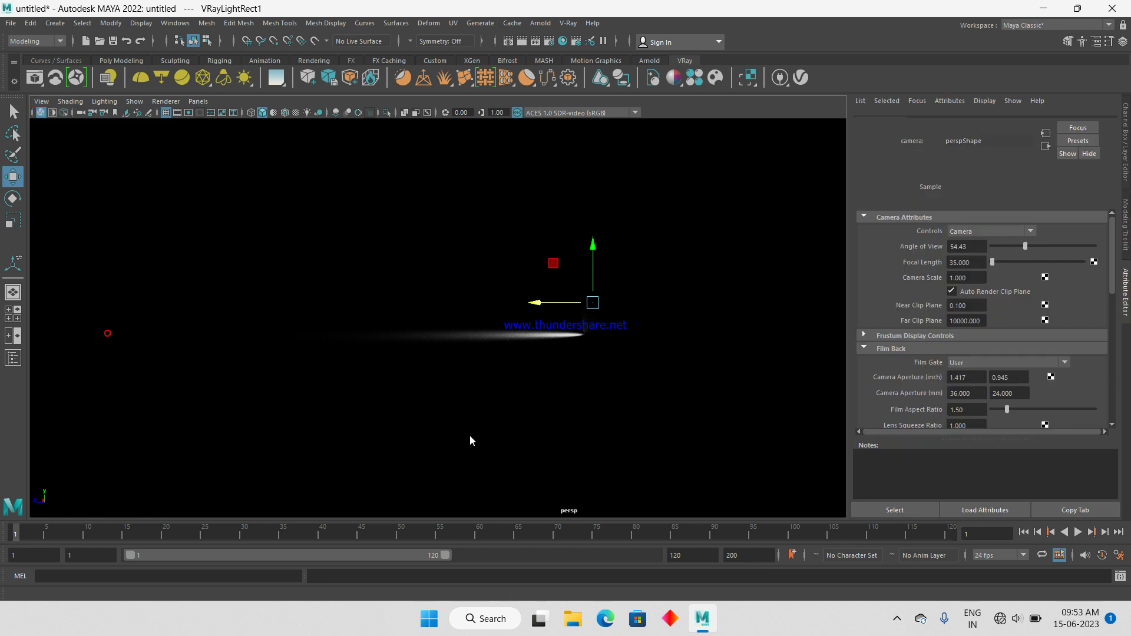
click(937, 122)
click(950, 101)
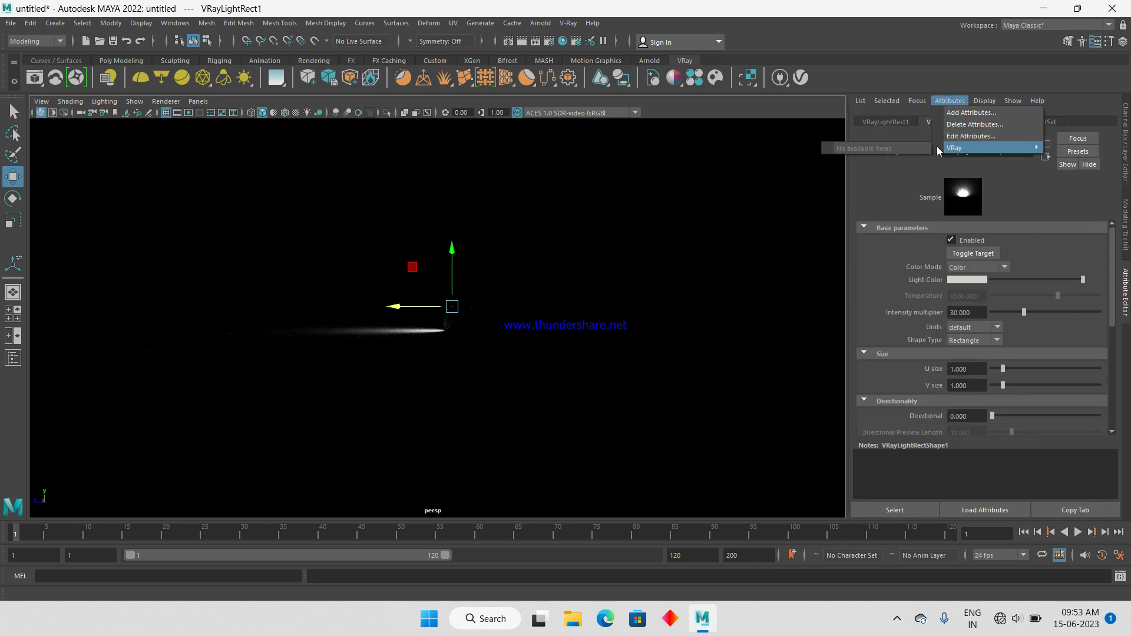
Add a V-Ray attribute set to the perspective camera and stop the live render
click(46, 102)
click(94, 337)
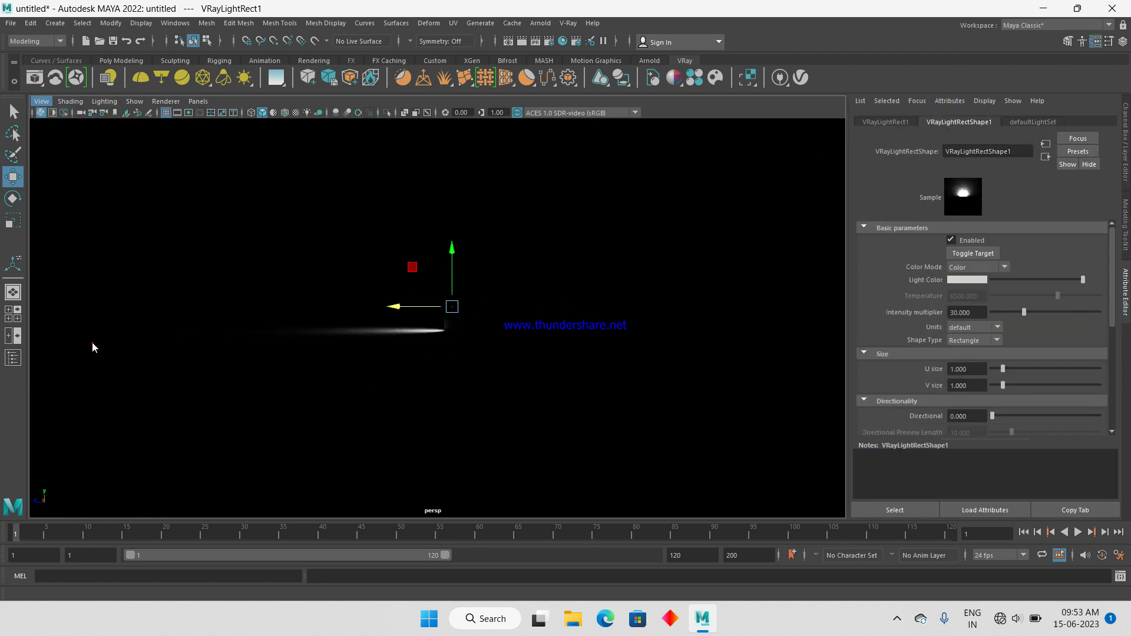
click(950, 101)
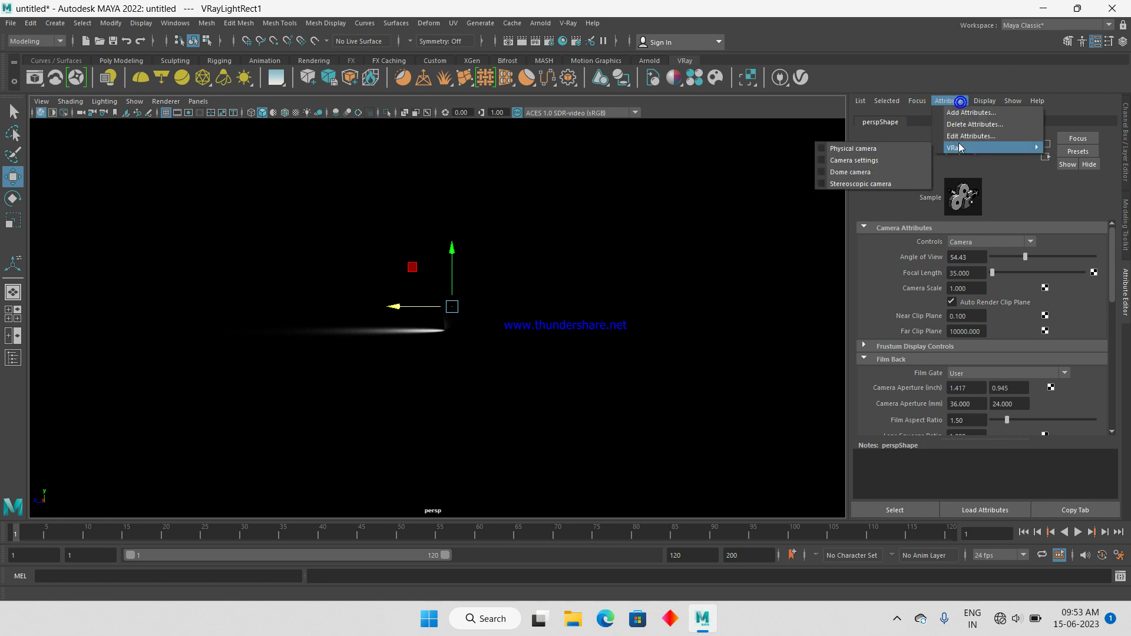
click(896, 147)
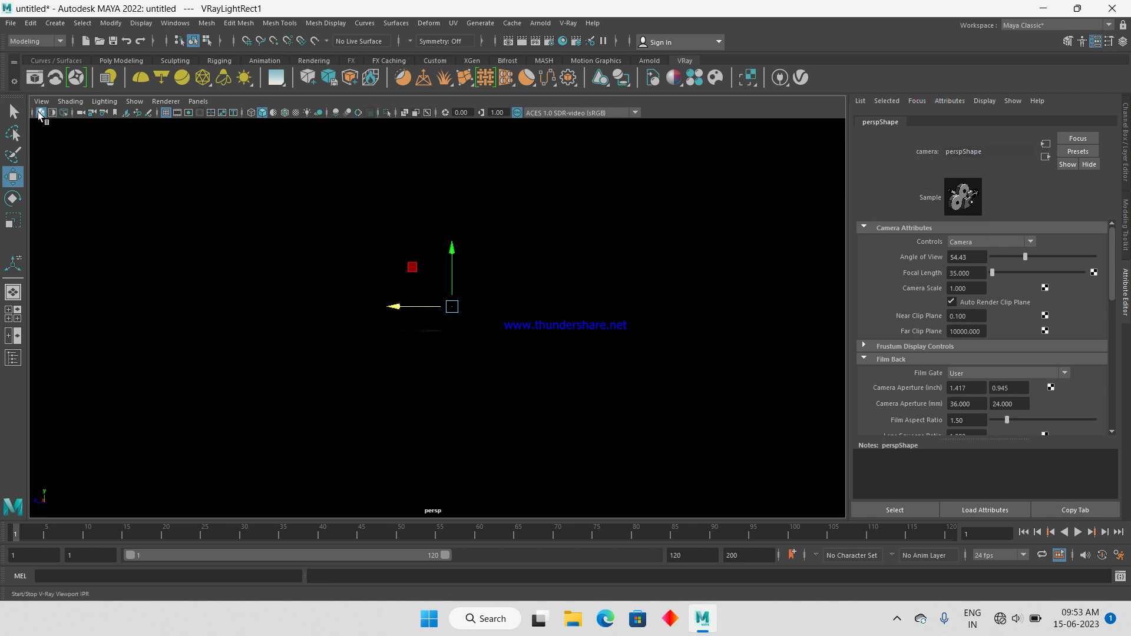
click(40, 113)
alt+drag(693, 304, 496, 302)
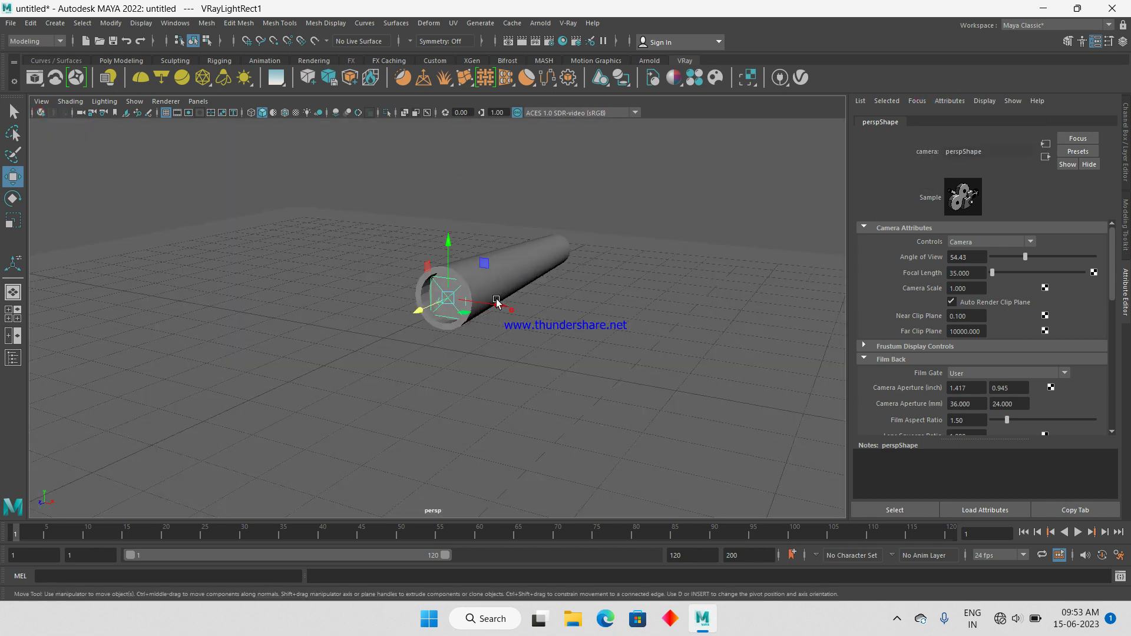
click(647, 192)
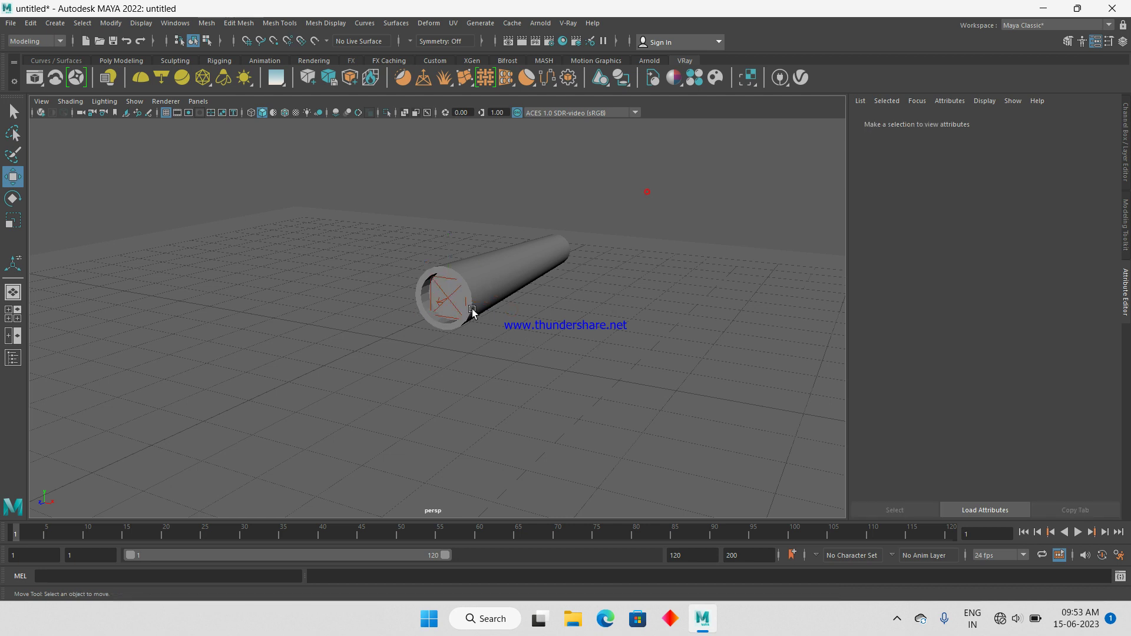
Make the tube light a Disc shape with Watts units, then preview it in V-Ray IPR
click(444, 305)
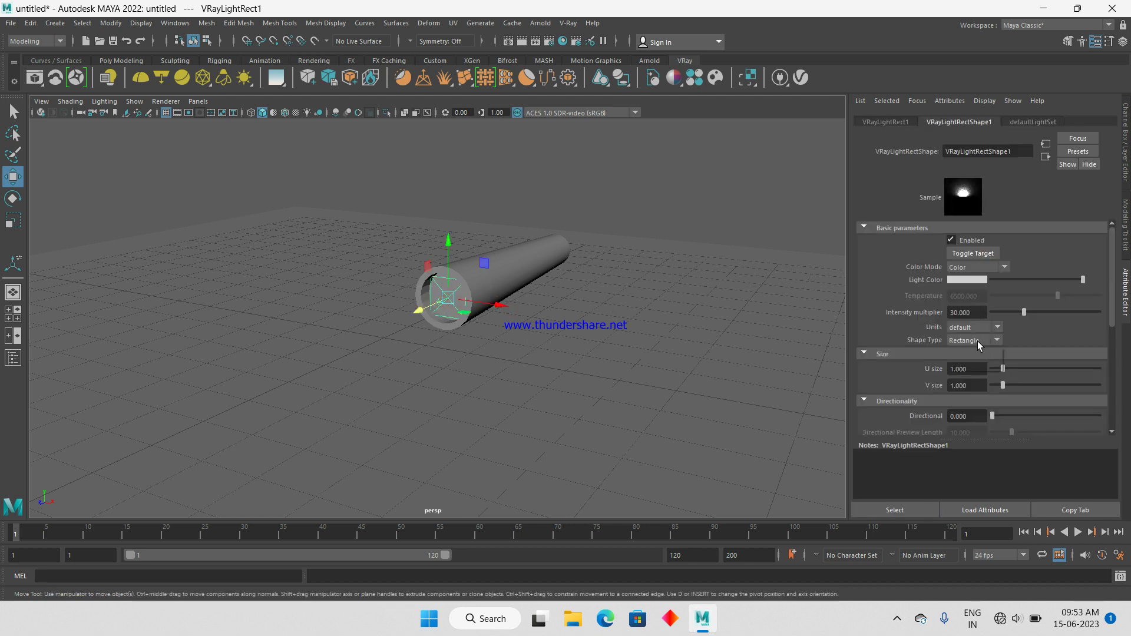
click(978, 363)
click(981, 328)
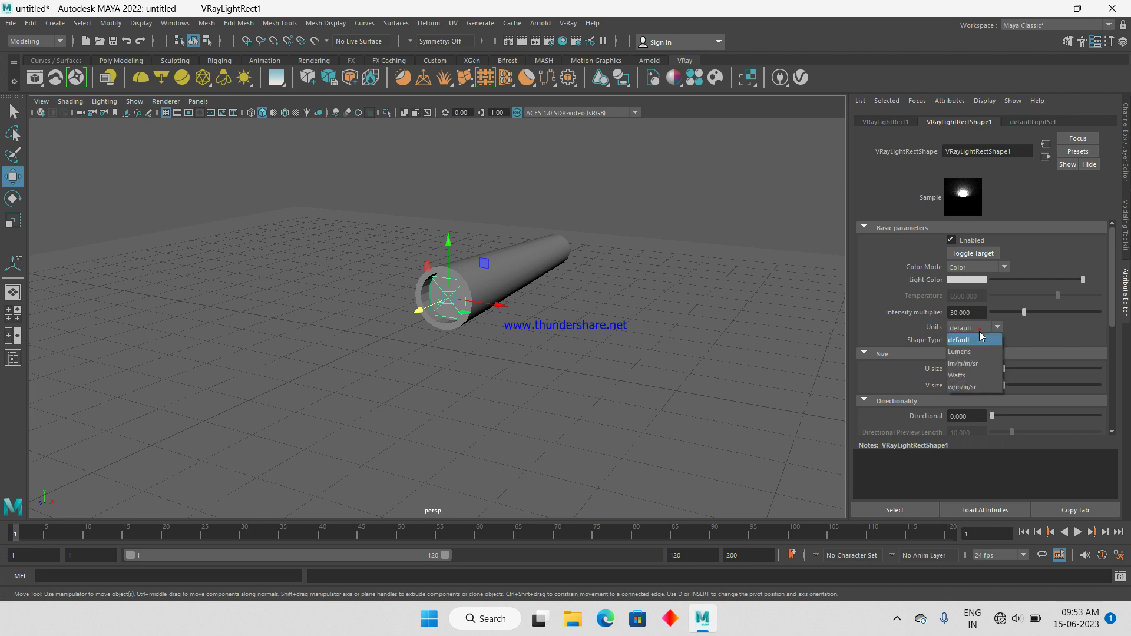
click(977, 374)
drag(980, 310, 941, 313)
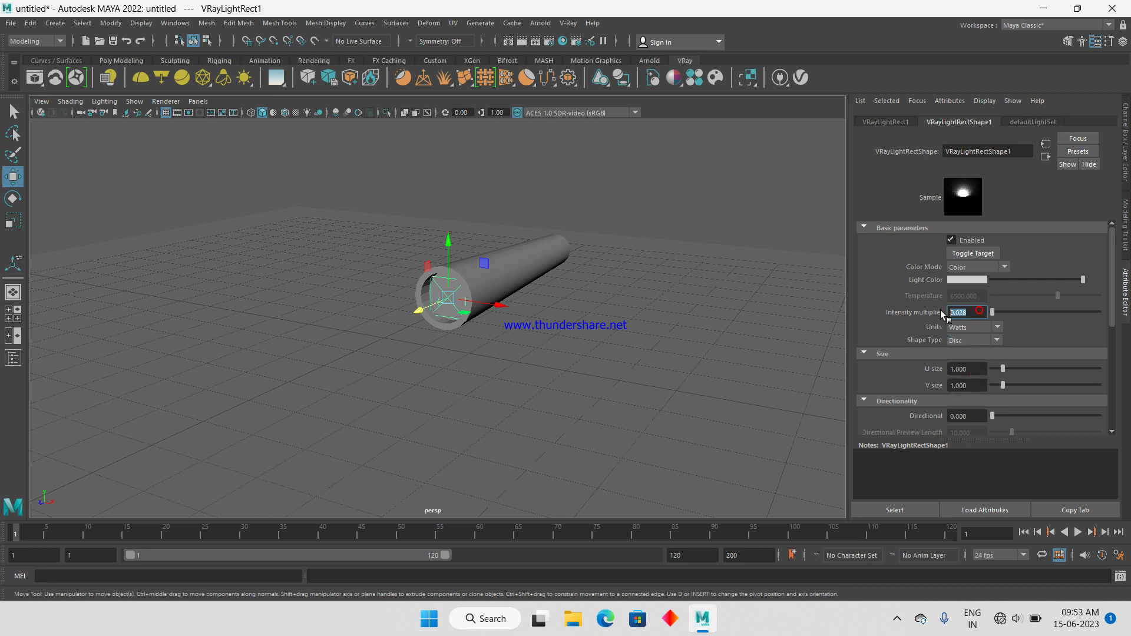
click(337, 162)
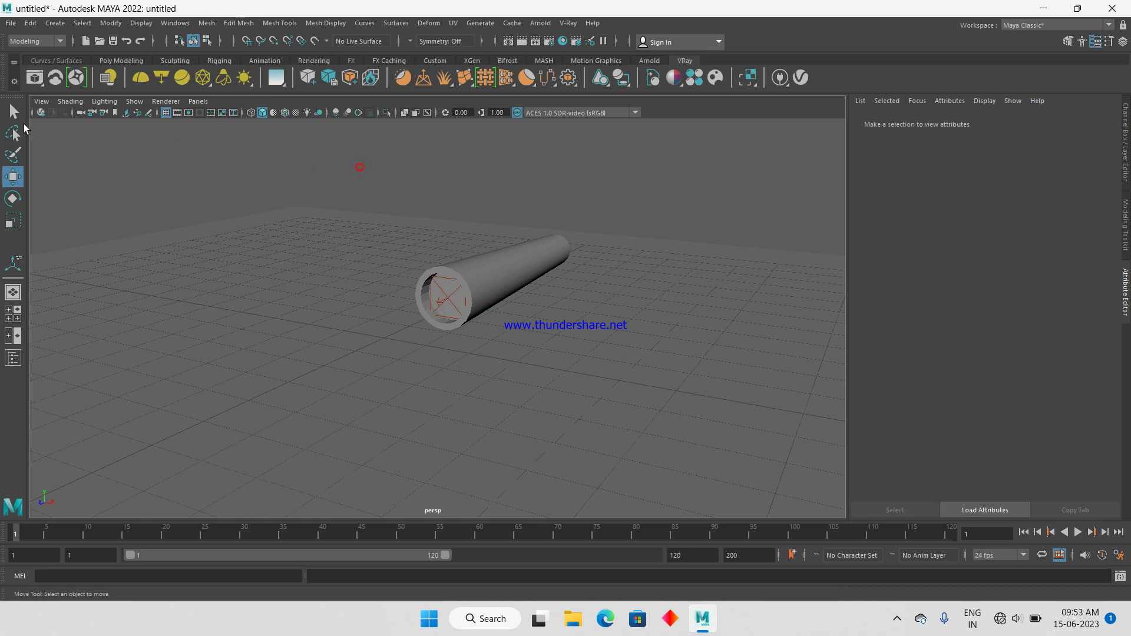
click(41, 112)
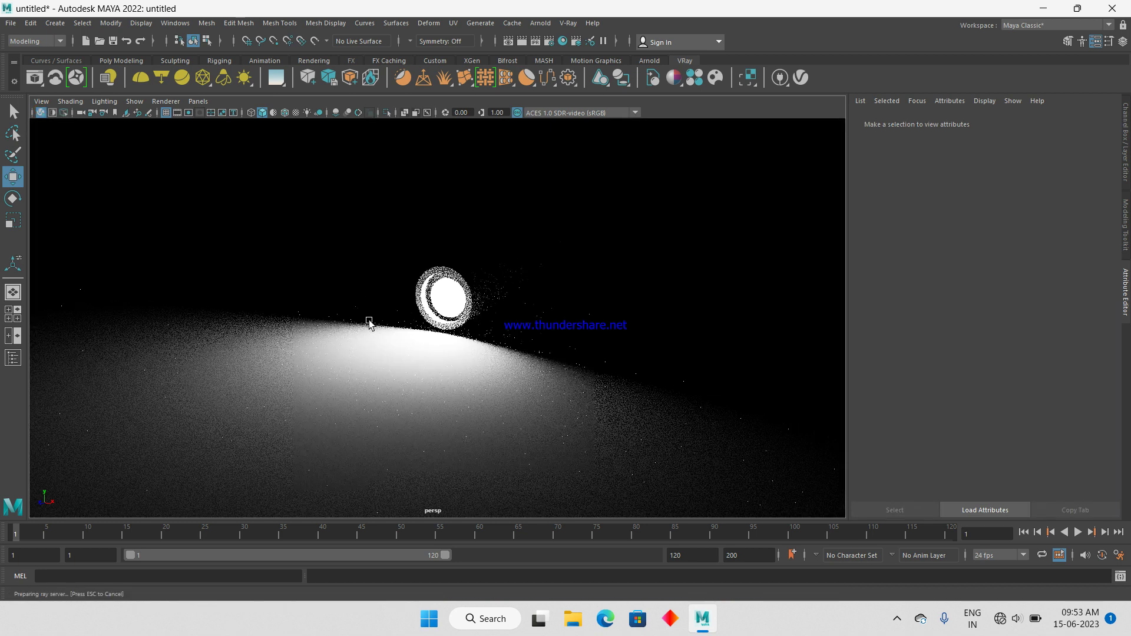
click(40, 112)
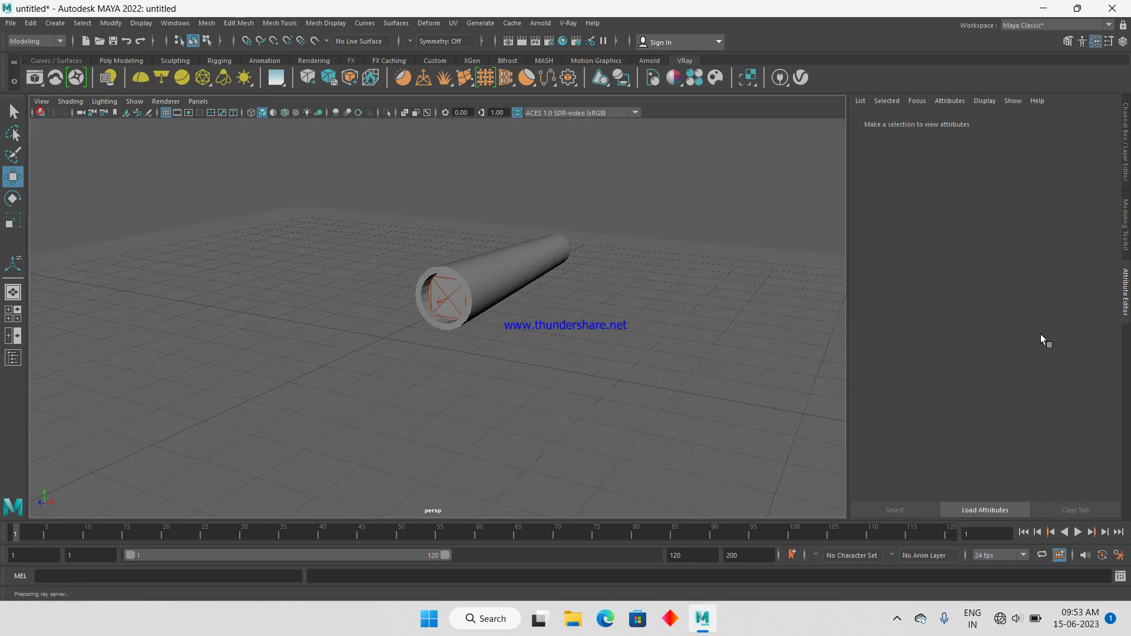
Give the disc light Directional 0.683 and Directional Preview Length 18.422
click(444, 313)
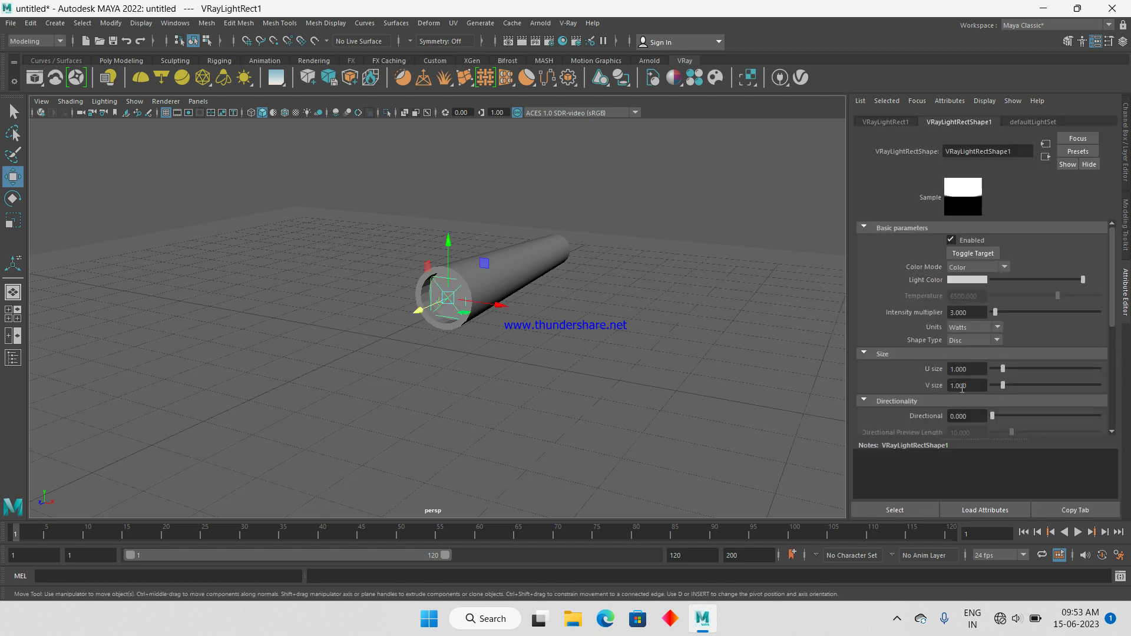
scroll(955, 363, down, 2)
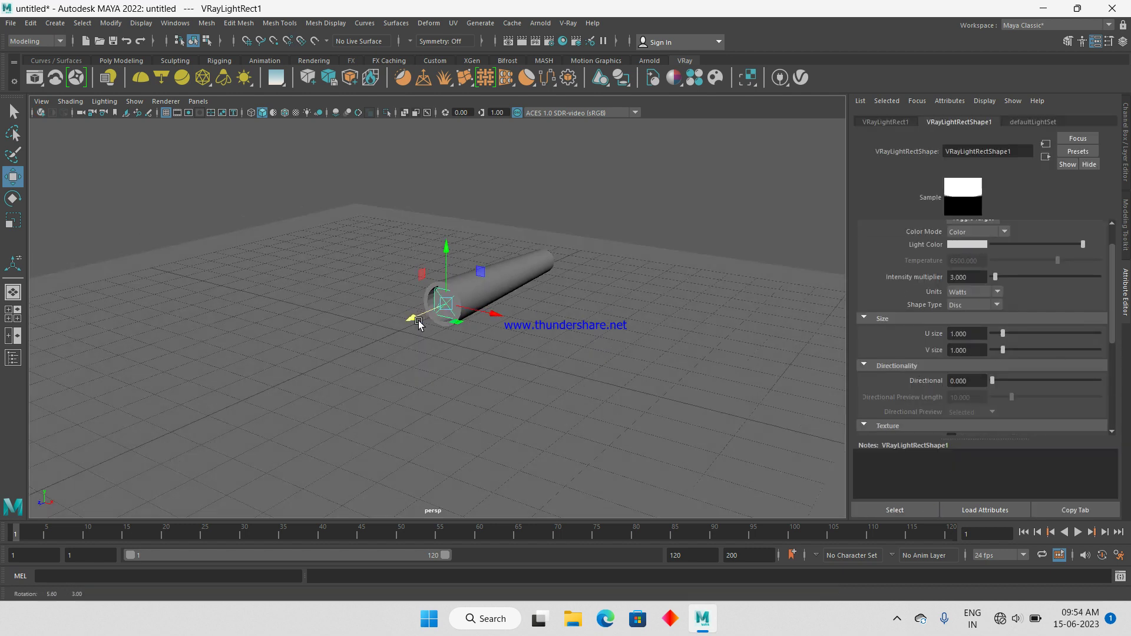
alt+drag(415, 270, 425, 297)
drag(1007, 380, 1064, 394)
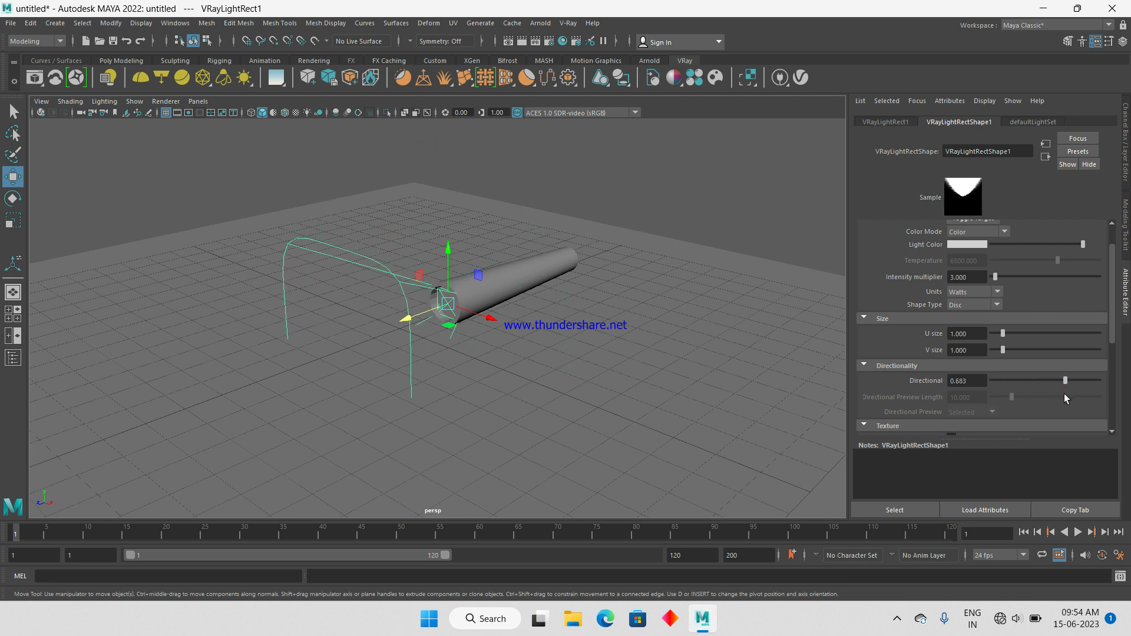
mouse_move(393, 398)
alt+mouse_down()
mouse_move(326, 340)
mouse_move(373, 340)
alt+mouse_up()
drag(1022, 400, 1029, 398)
Test the directional light with a live V-Ray render, then open Render Settings
mouse_move(252, 323)
alt+mouse_down()
mouse_move(265, 299)
mouse_move(76, 162)
alt+mouse_up()
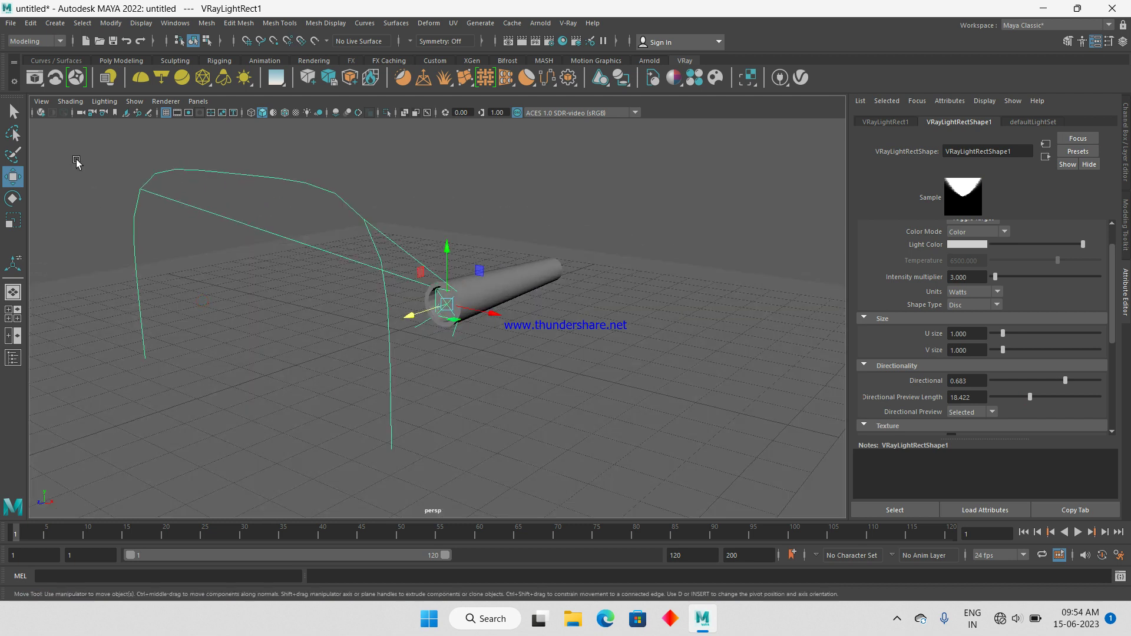
click(42, 113)
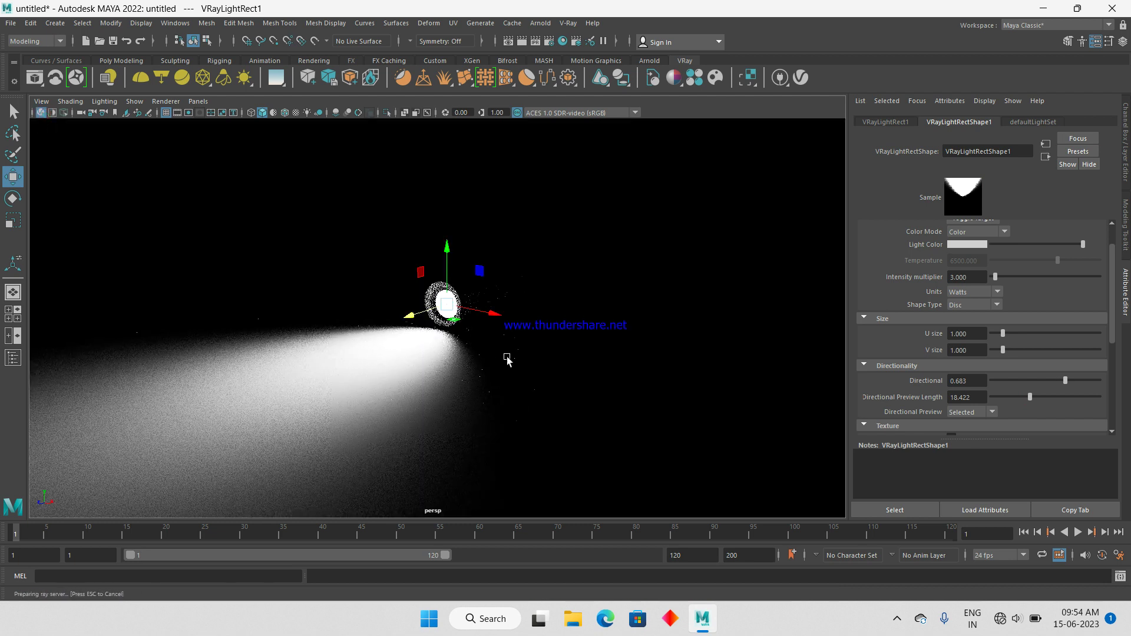
click(40, 112)
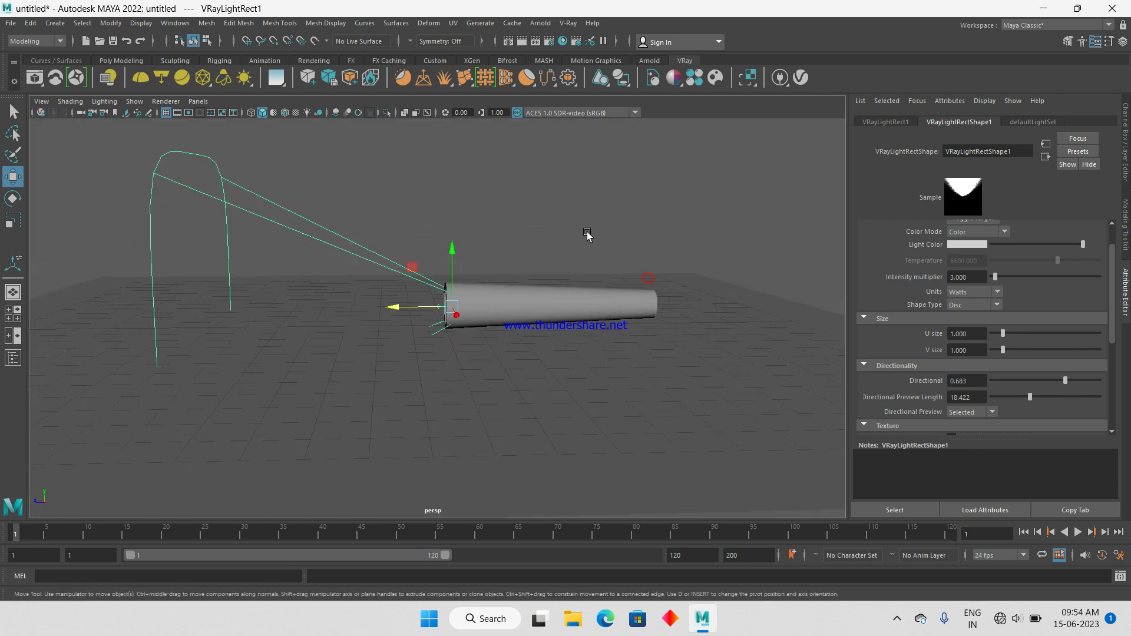
click(549, 43)
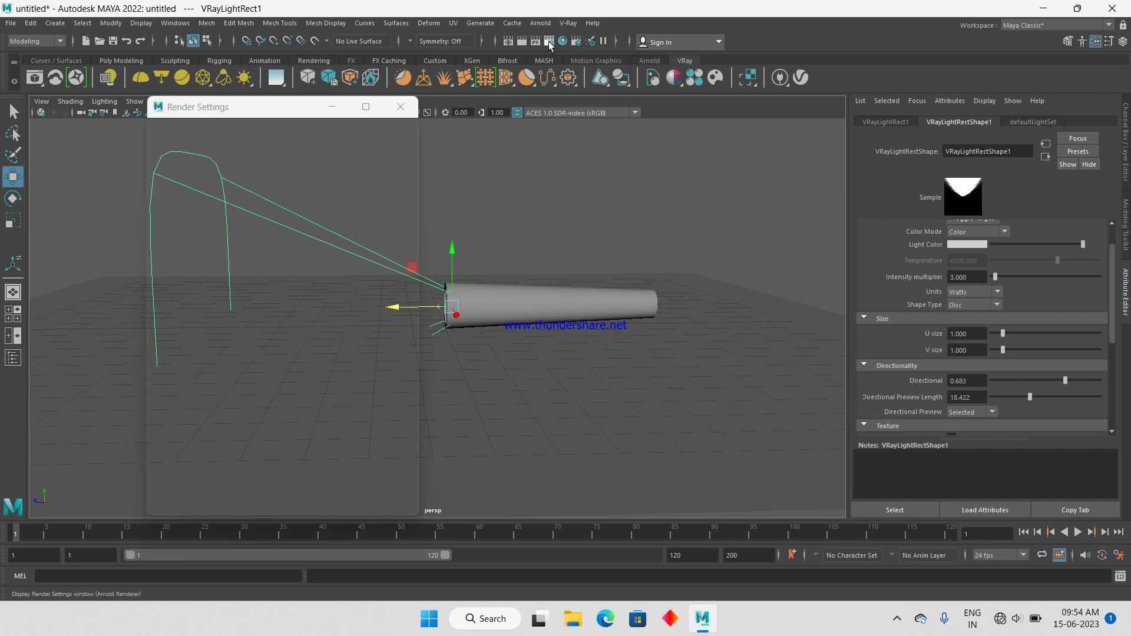
Switch the renderer to V-Ray and expand the Volumetrics override settings
click(252, 154)
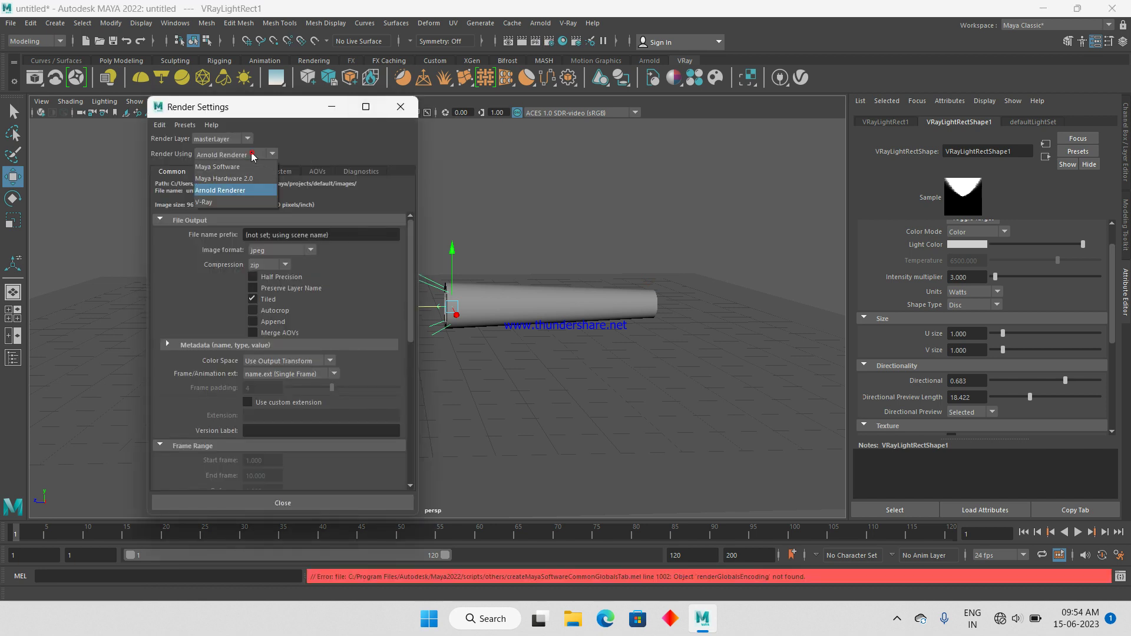
click(231, 202)
drag(265, 115, 313, 52)
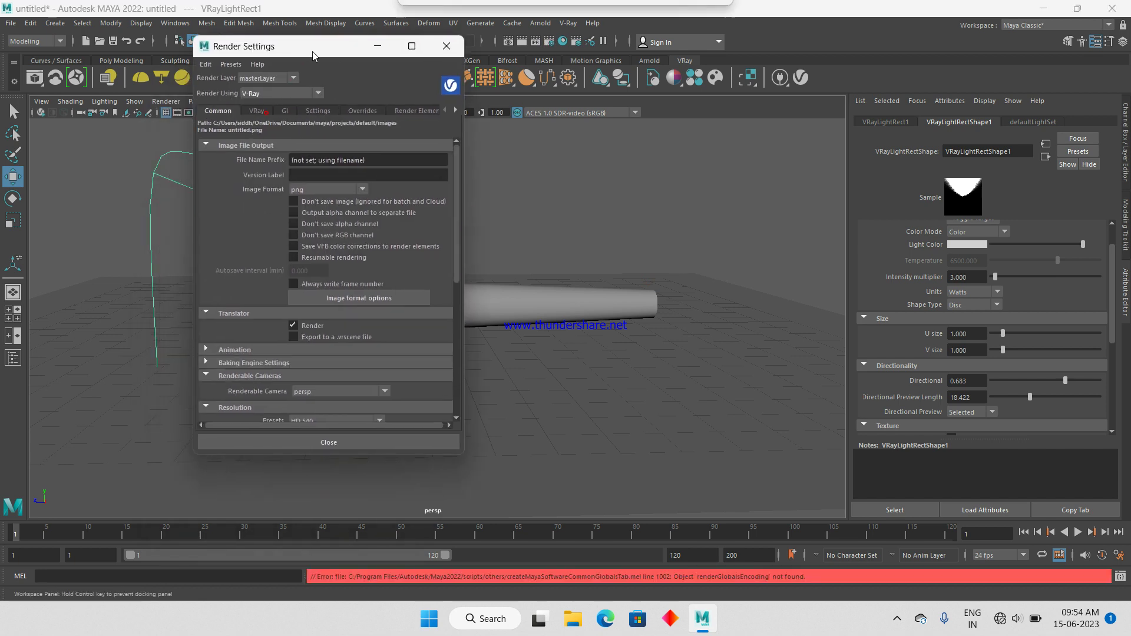
click(375, 109)
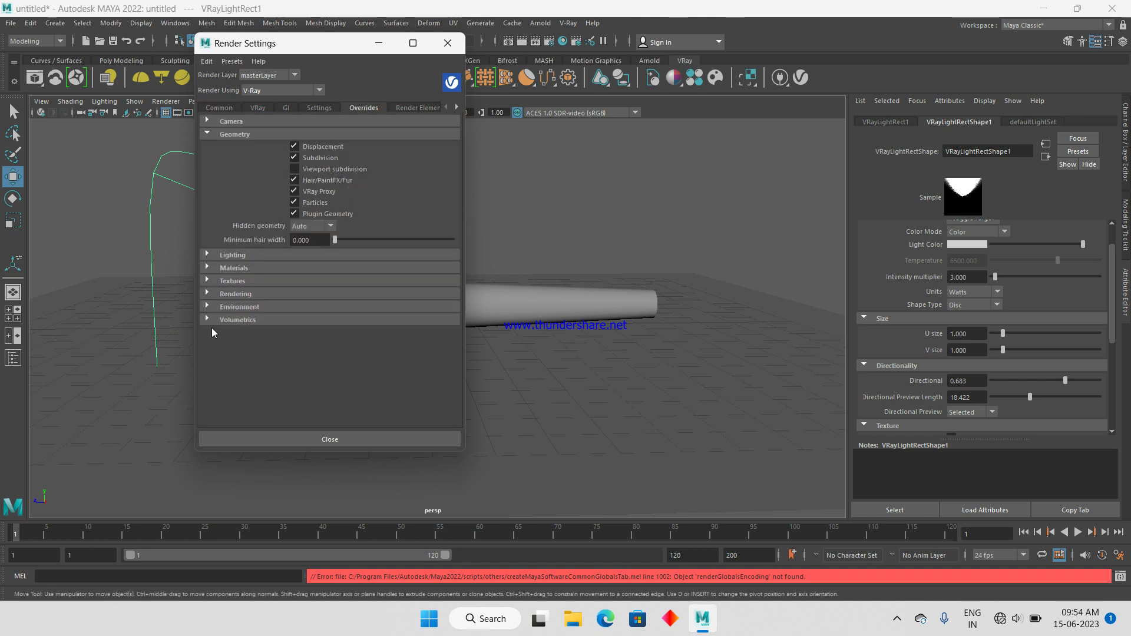
click(232, 320)
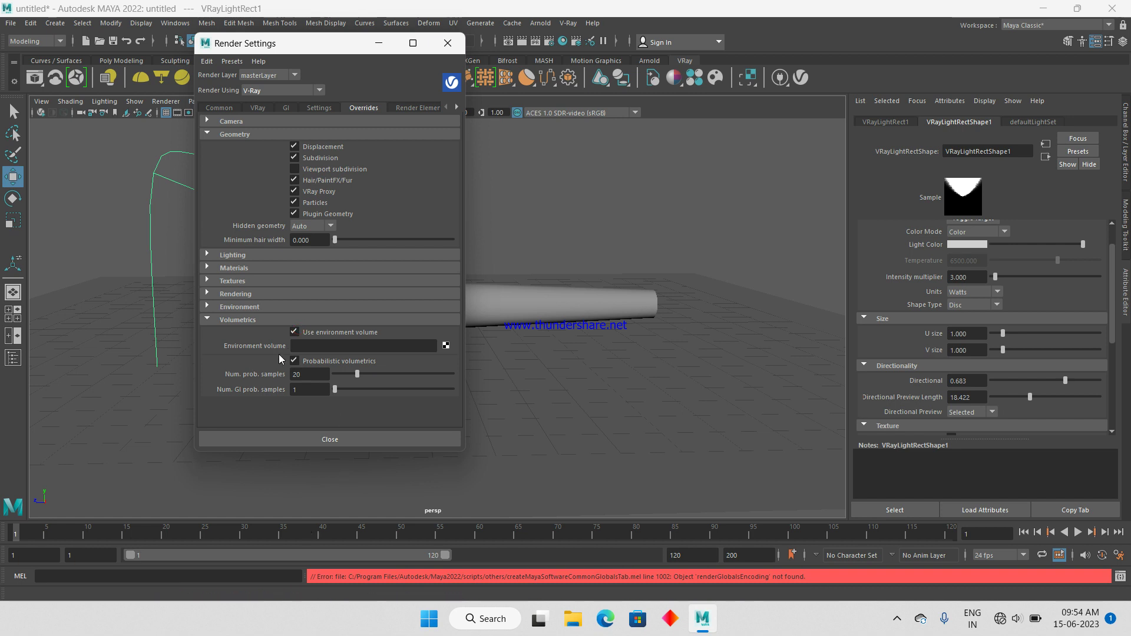
Connect a VRay Environment Fog as the environment volume and preview it with IPR
click(446, 348)
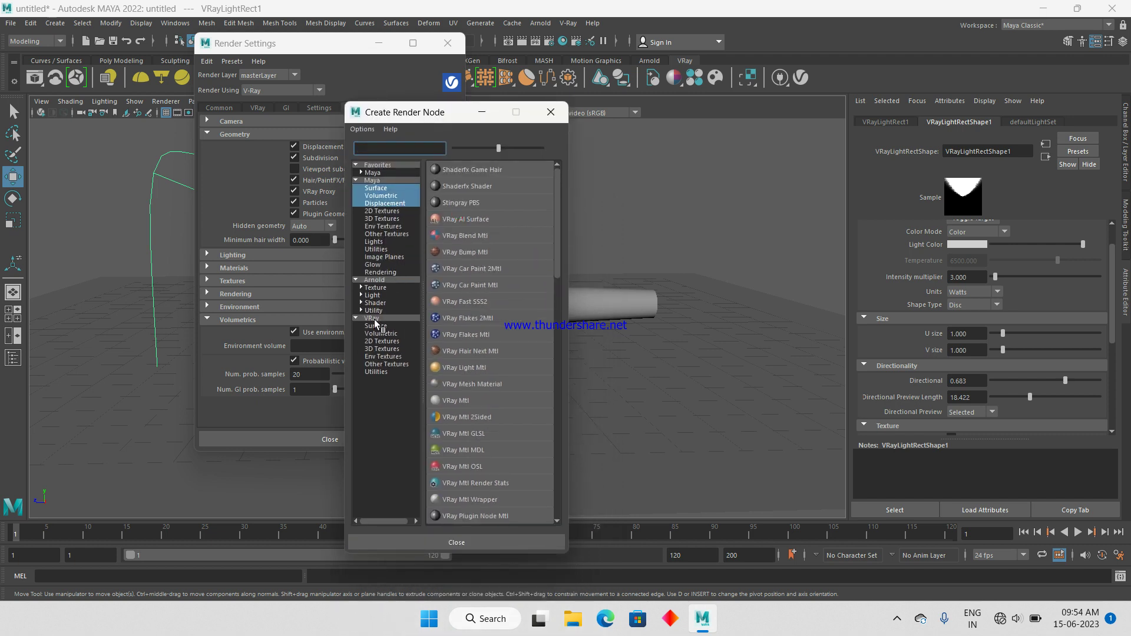
click(373, 318)
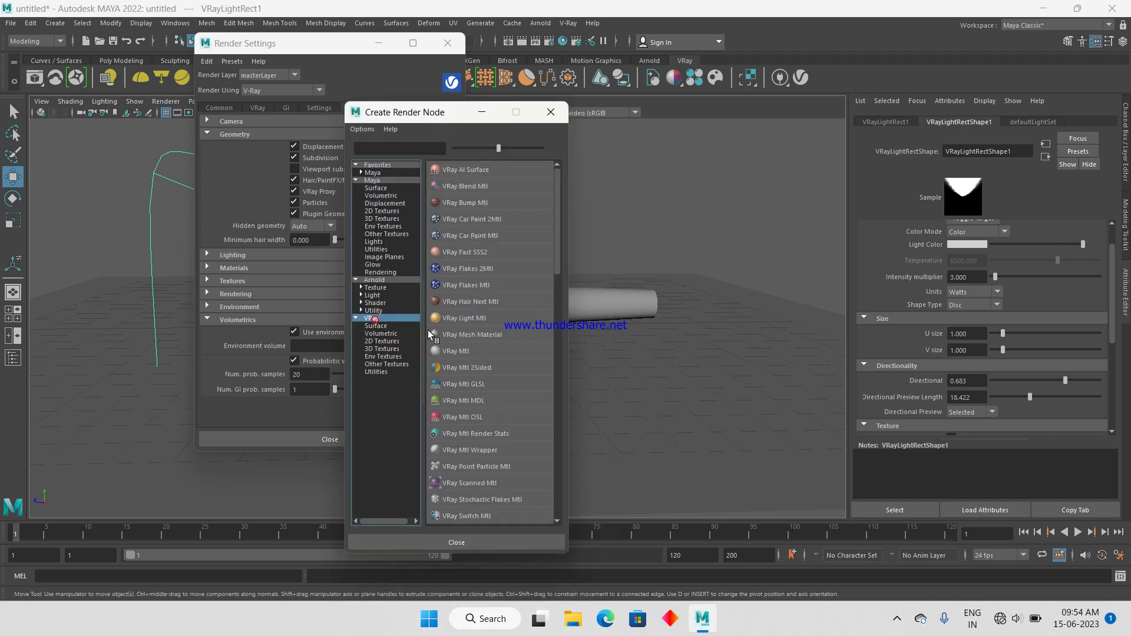
click(388, 334)
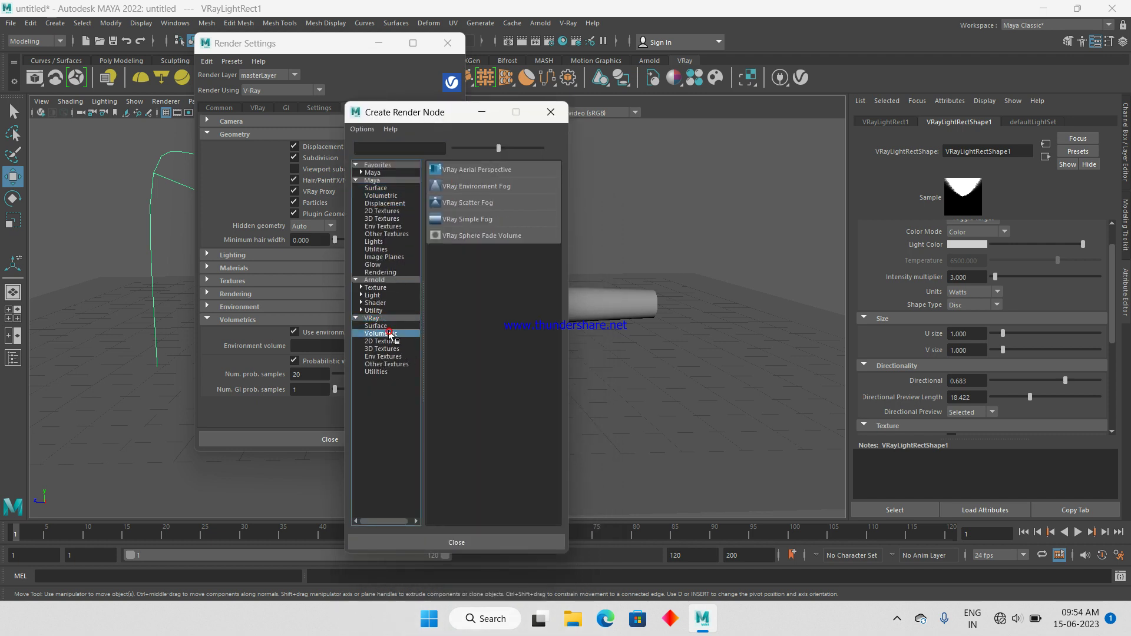
click(483, 186)
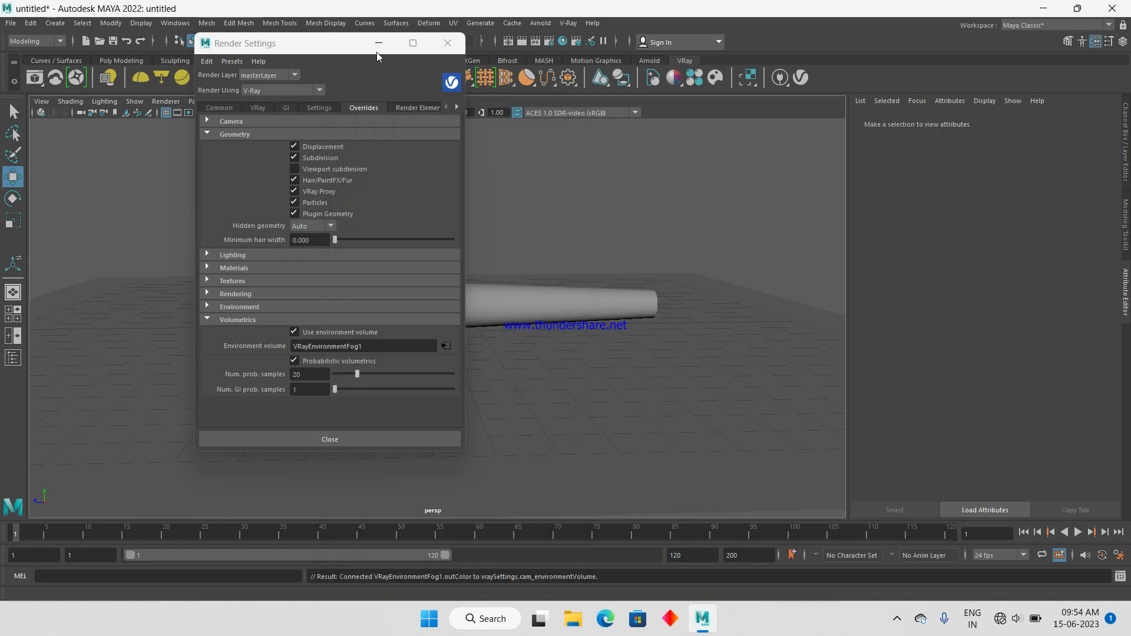
click(378, 43)
click(40, 112)
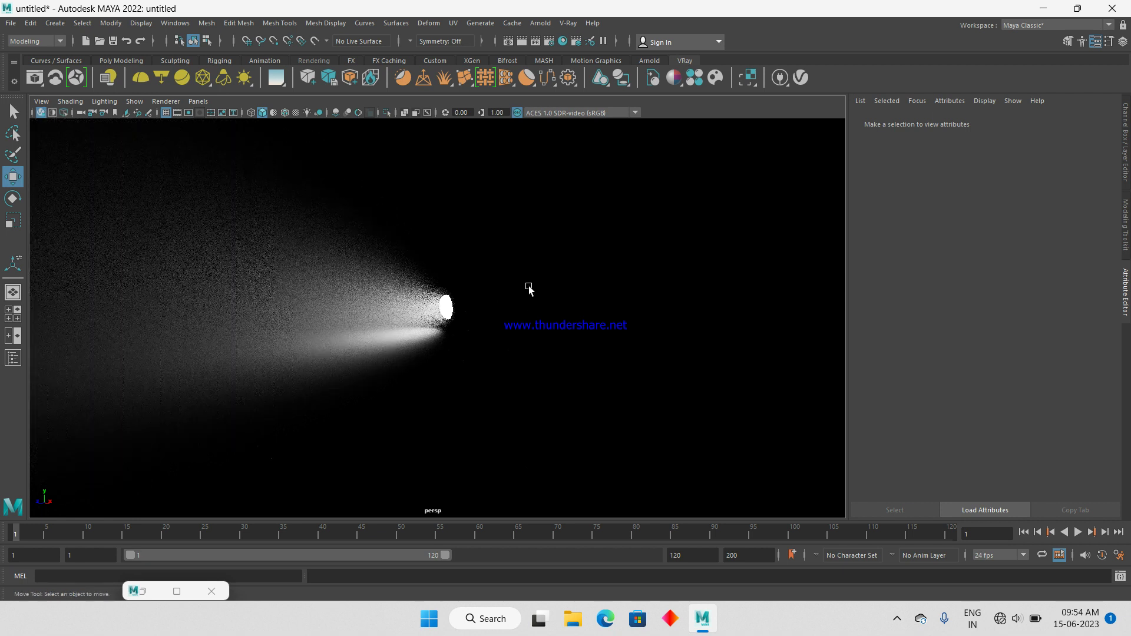
click(41, 112)
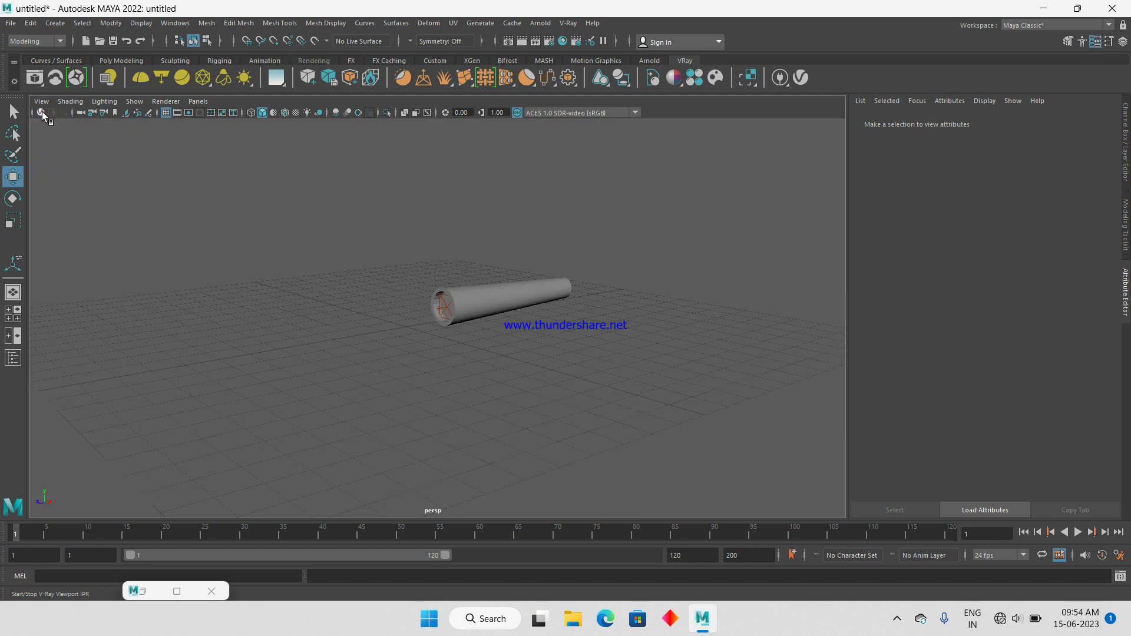
Assign a new VRayMtl material to the cylinder
click(512, 316)
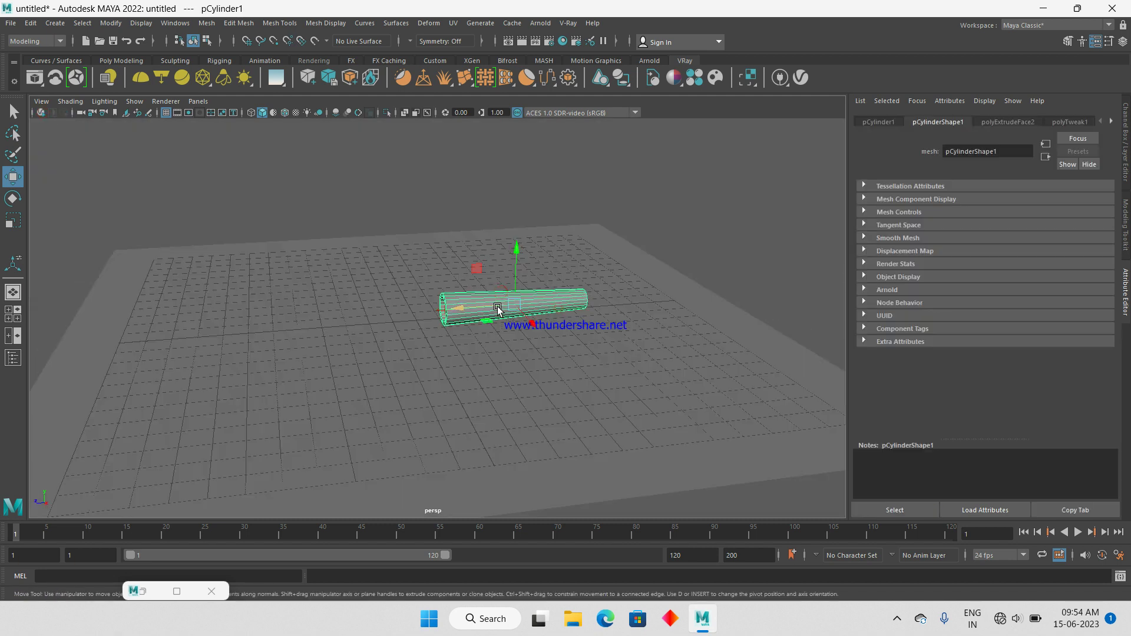
right_click(498, 299)
click(517, 601)
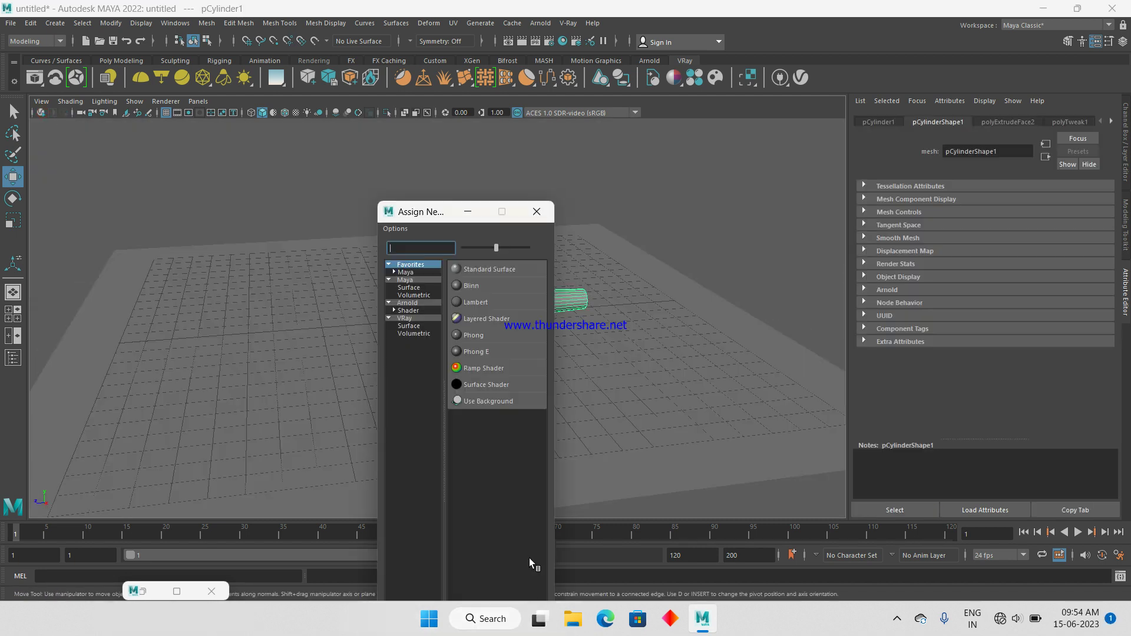
click(408, 318)
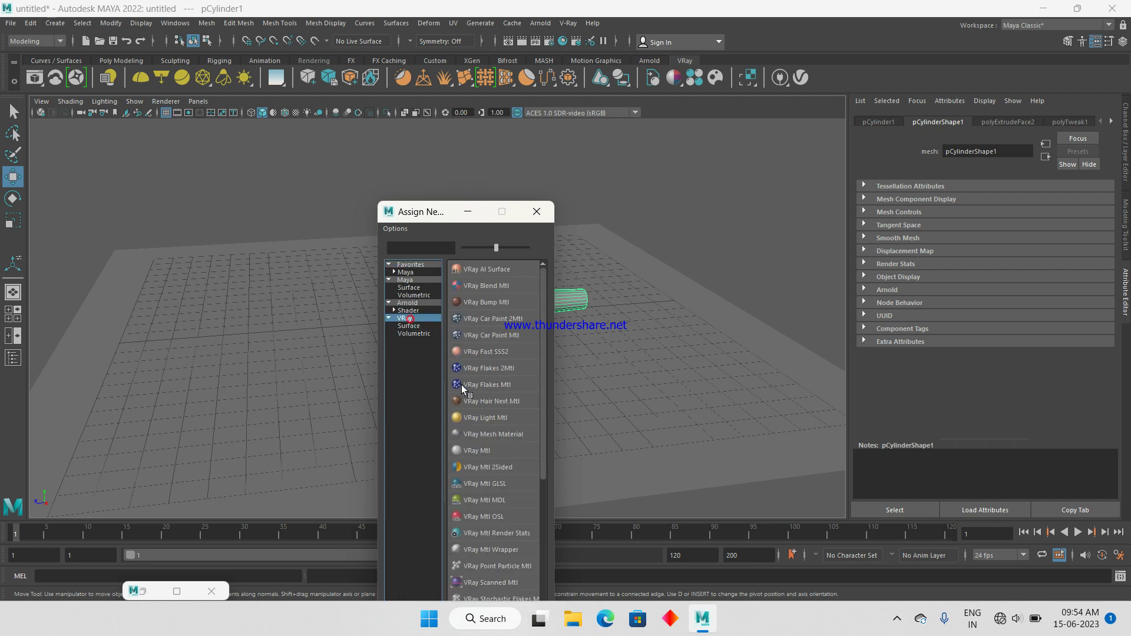
click(493, 461)
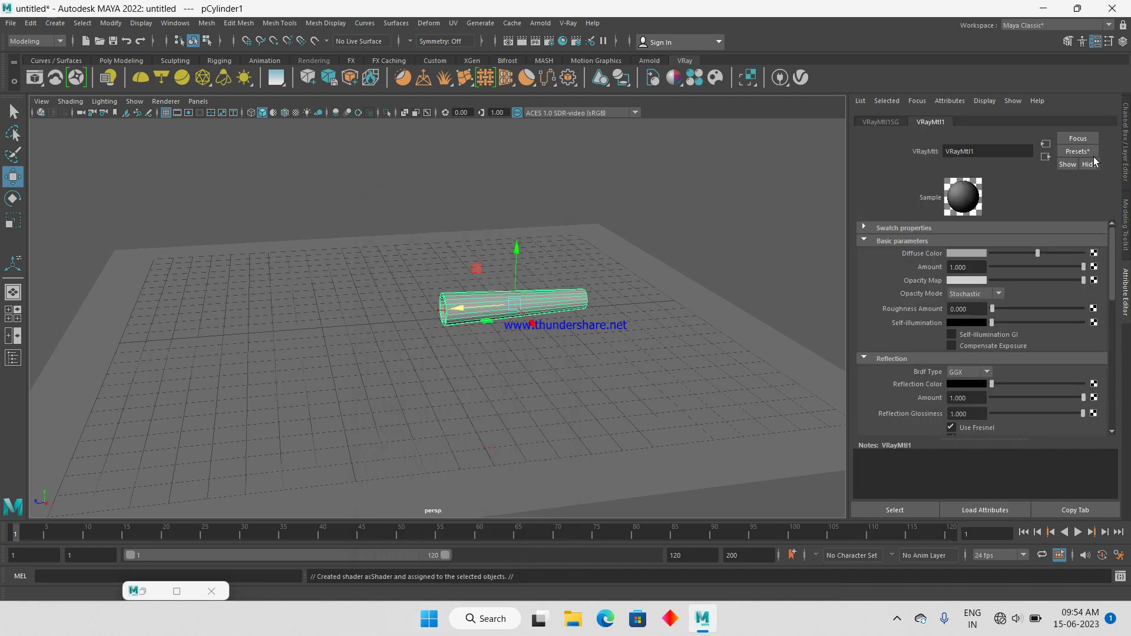
Apply the metal gold preset to the VRayMtl and preview it in V-Ray IPR
click(1078, 151)
mouse_move(1025, 288)
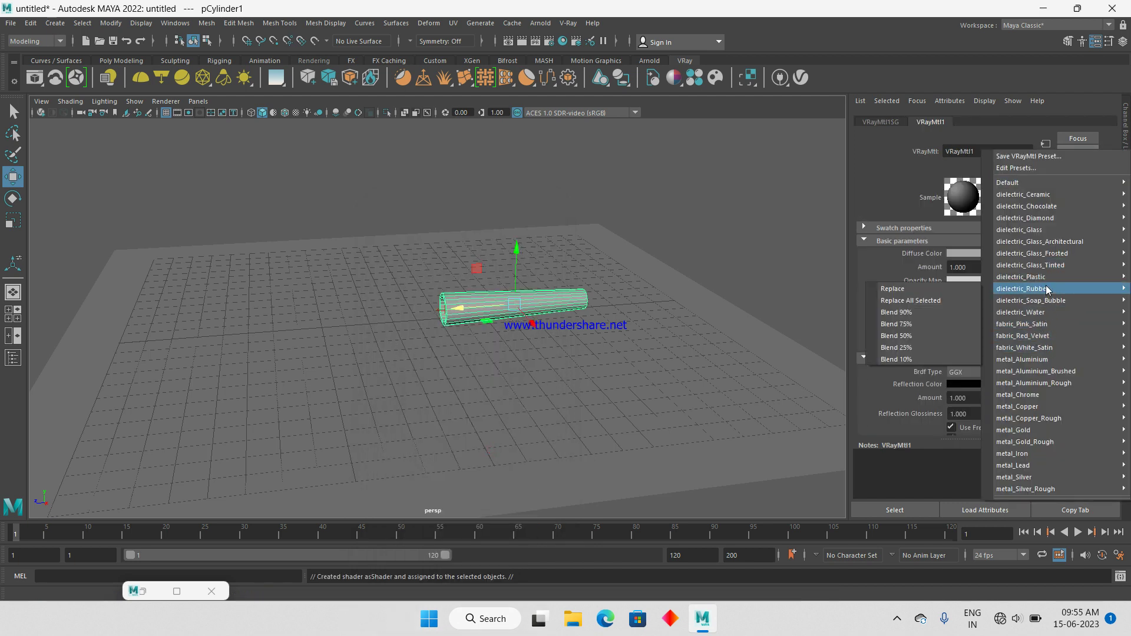
click(954, 278)
click(40, 112)
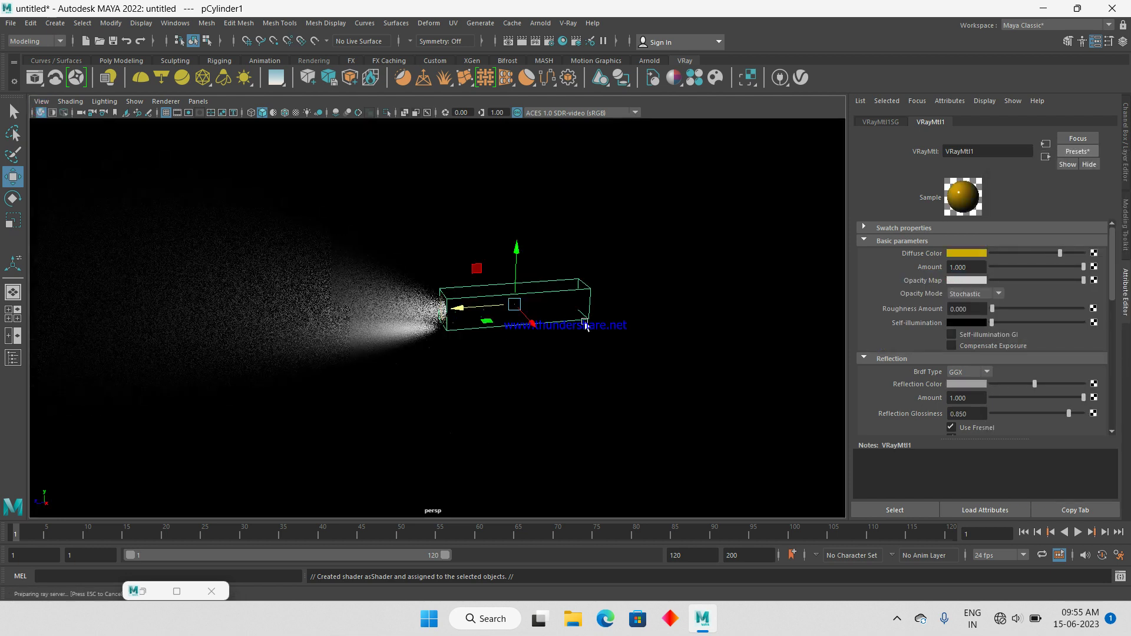
click(41, 111)
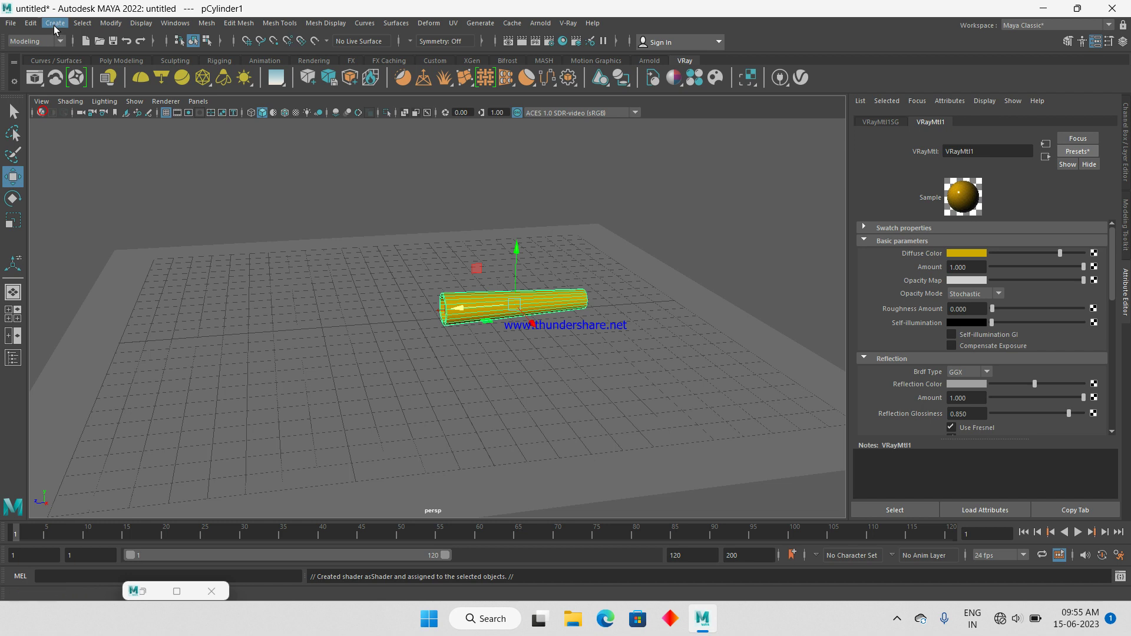
Create a second V-Ray rect light, raise it above the cylinder, and tilt it downward
click(54, 24)
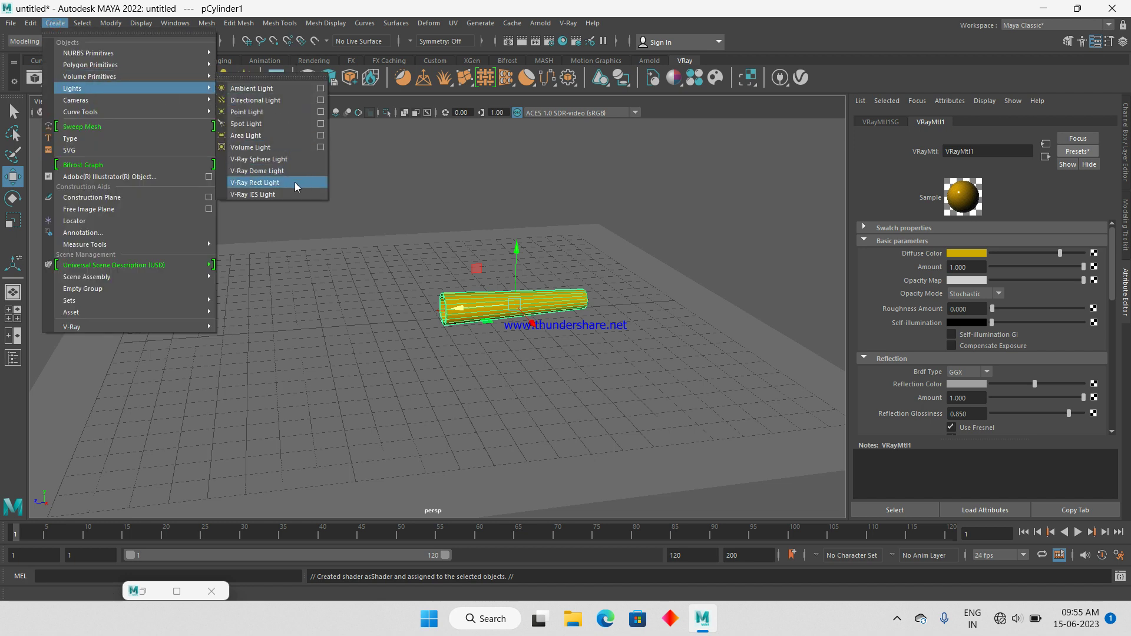
click(295, 182)
drag(415, 265, 420, 126)
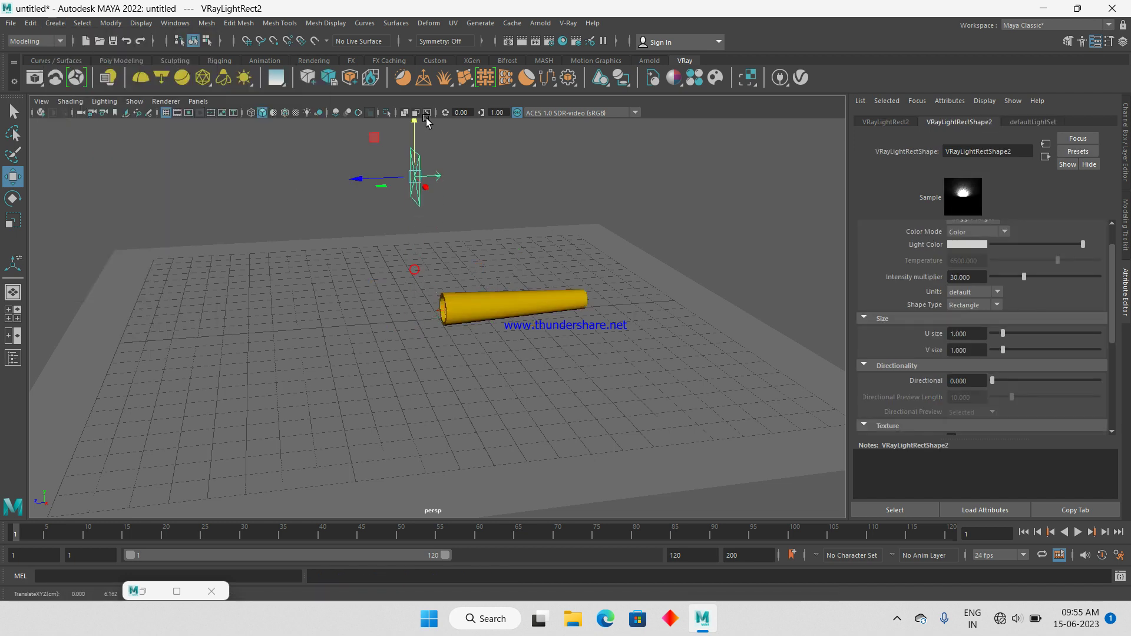
alt+middle_drag(404, 142, 404, 229)
key(e)
mouse_move(404, 230)
mouse_down()
mouse_move(443, 230)
mouse_move(430, 232)
mouse_move(434, 213)
mouse_up()
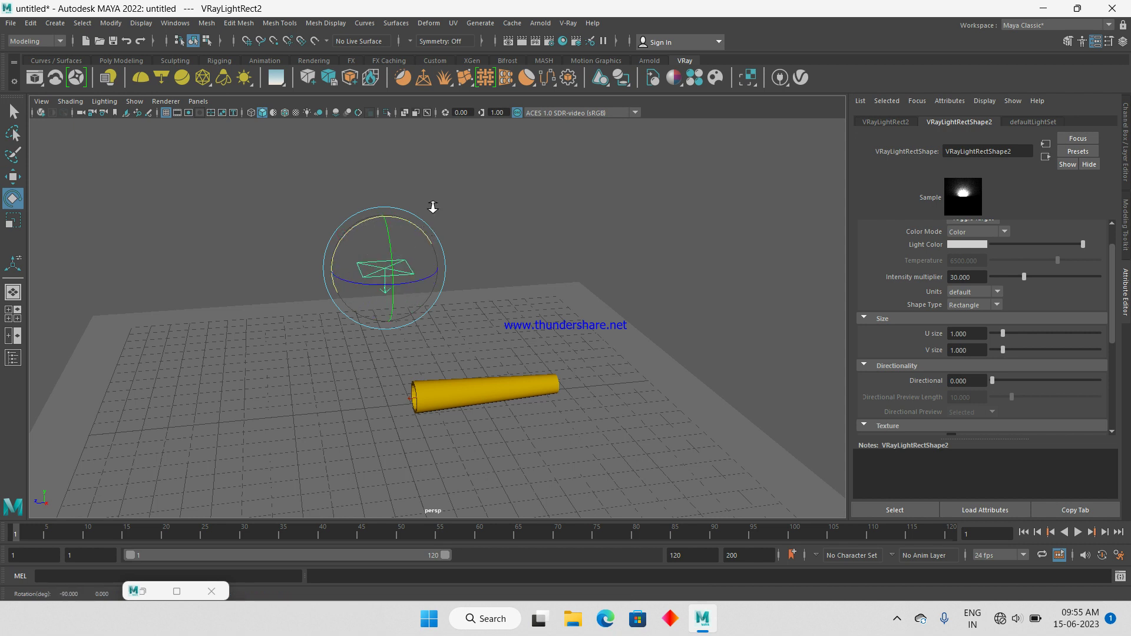
Lift the rect light higher above the plane, enlarge it, and start an interactive render preview
scroll(434, 212, down, 3)
key(w)
middle_drag(416, 194, 430, 121)
key(r)
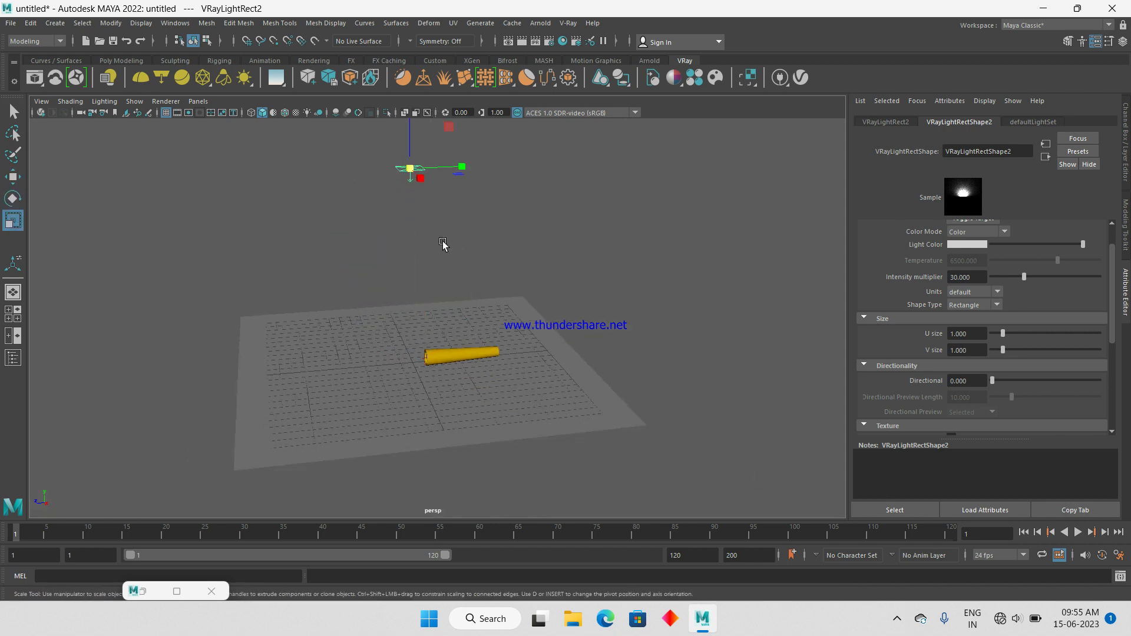
alt+drag(416, 211, 421, 212)
middle_drag(421, 212, 497, 271)
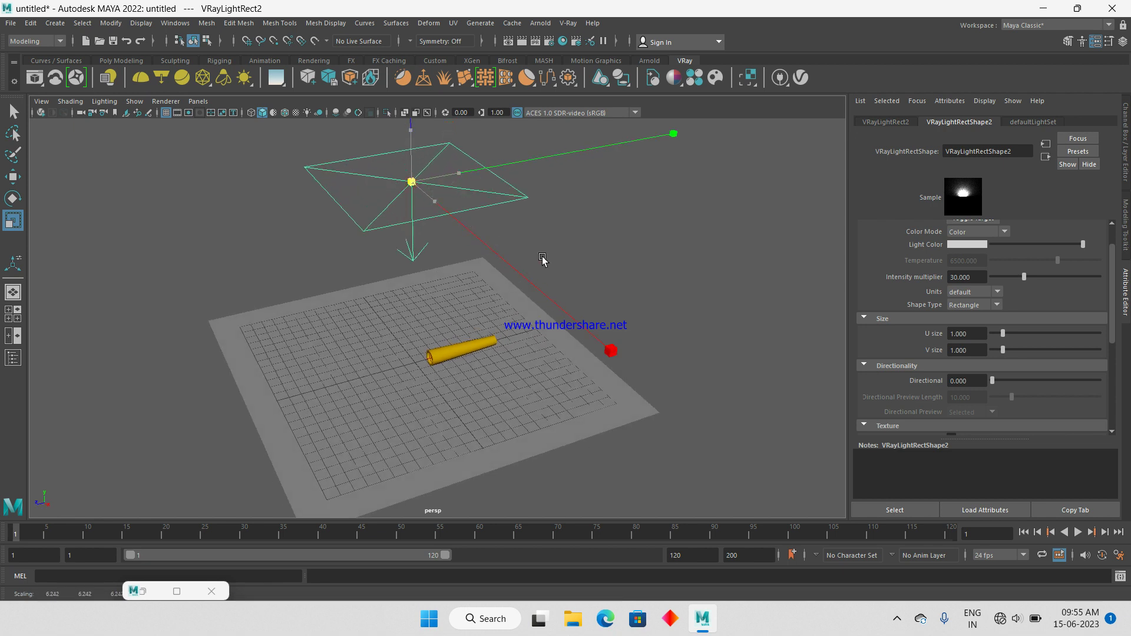
alt+drag(497, 271, 475, 270)
key(7)
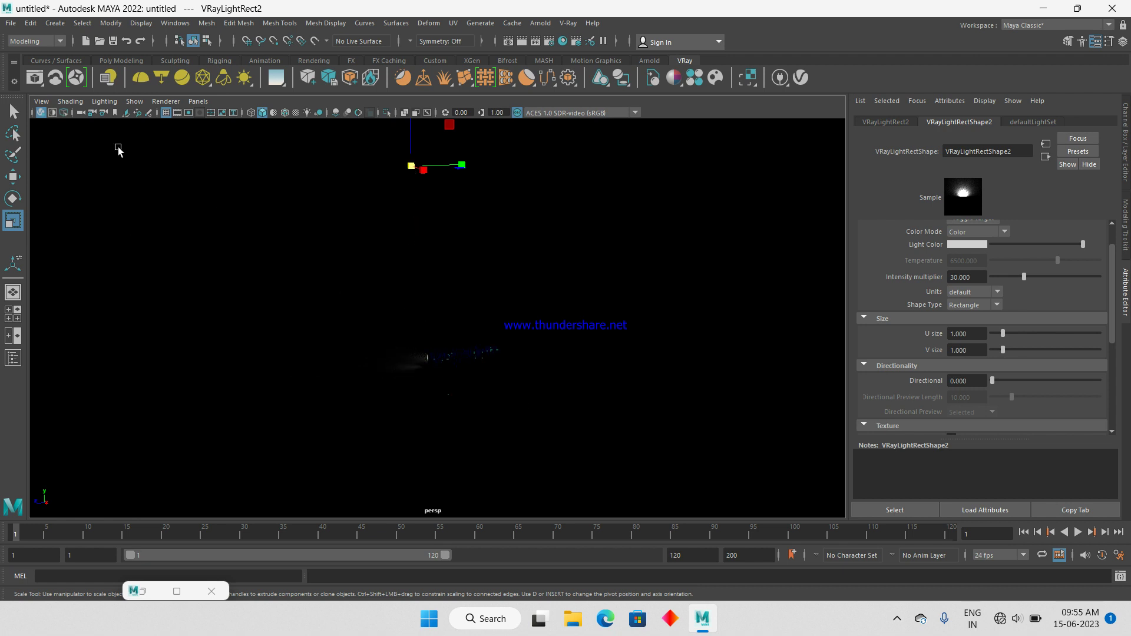
click(543, 41)
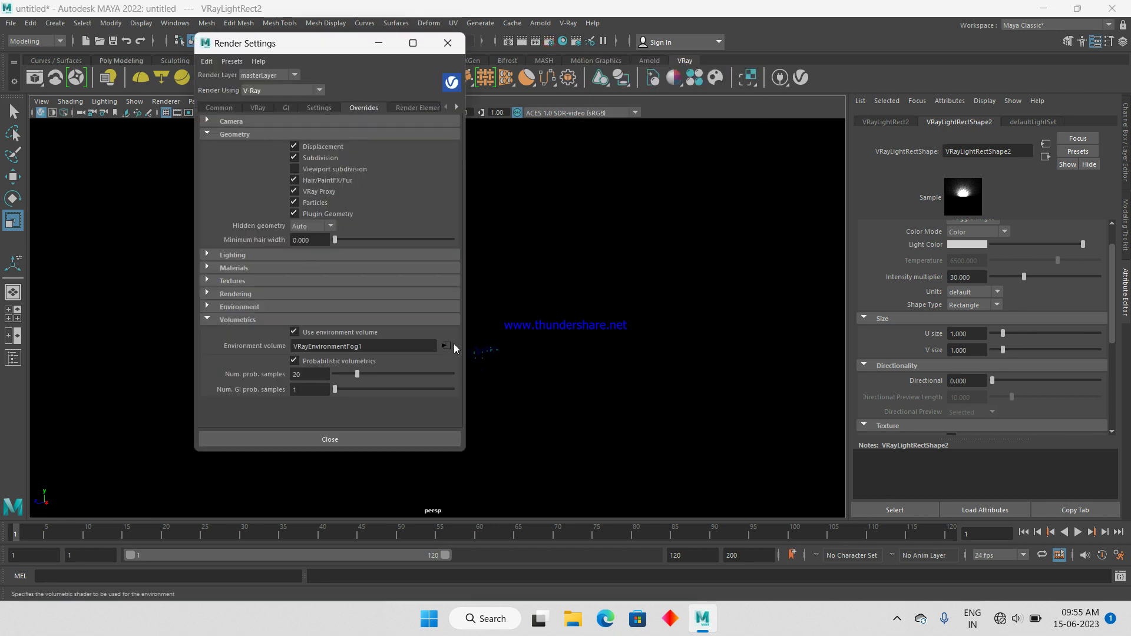
Raise VRayEnvironmentFog1's fog distance to 216.667 so the render shows a bright beam
drag(327, 47, 156, 69)
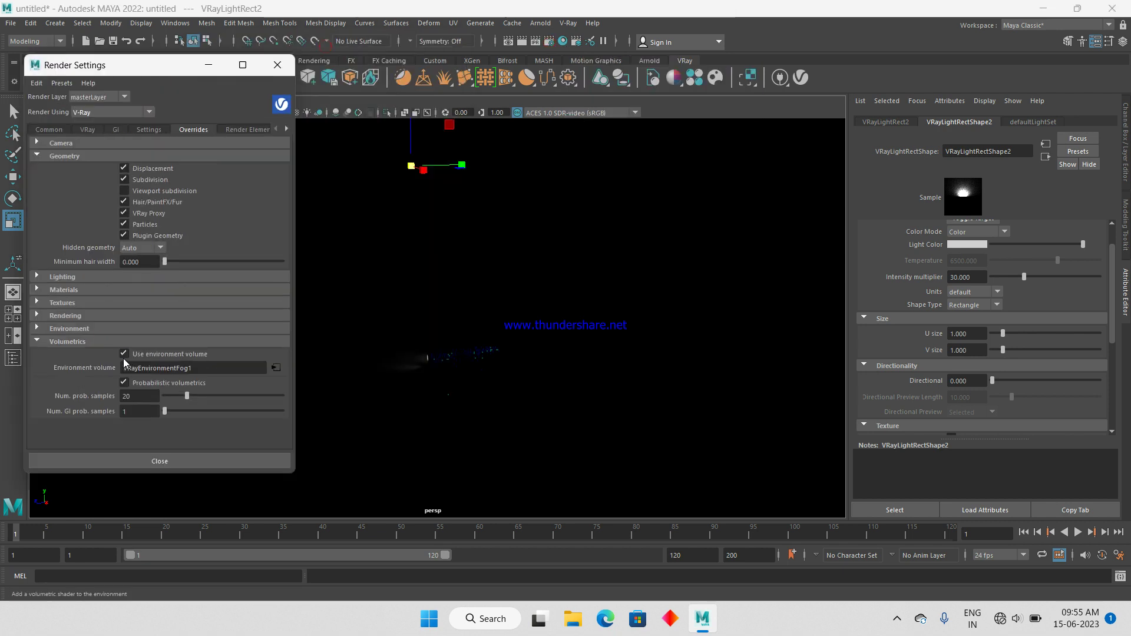
click(277, 368)
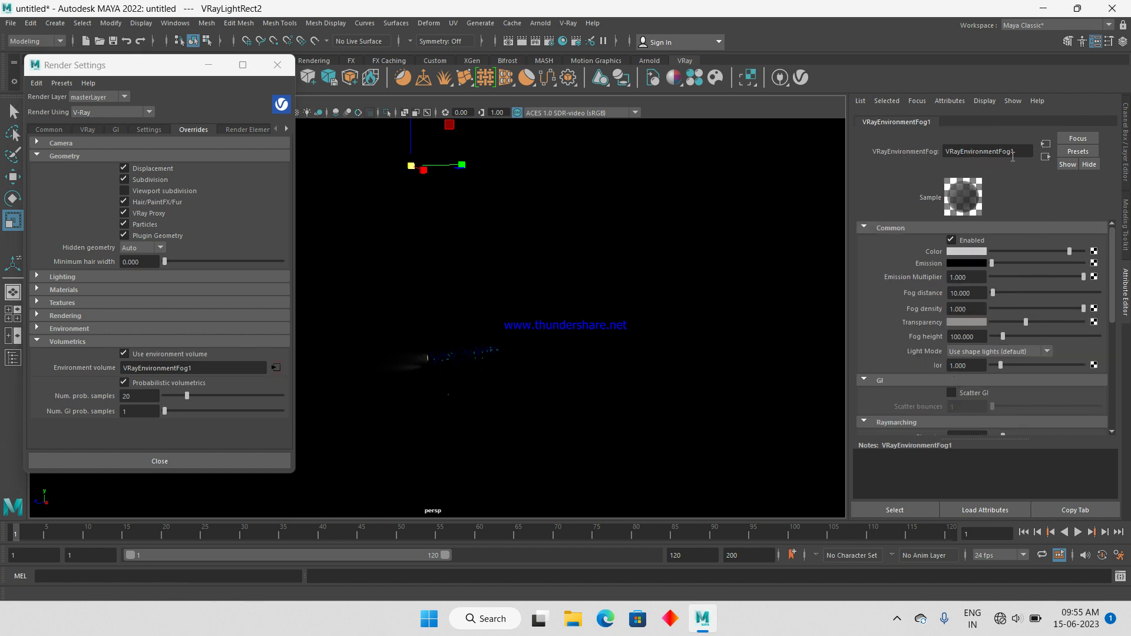
click(208, 64)
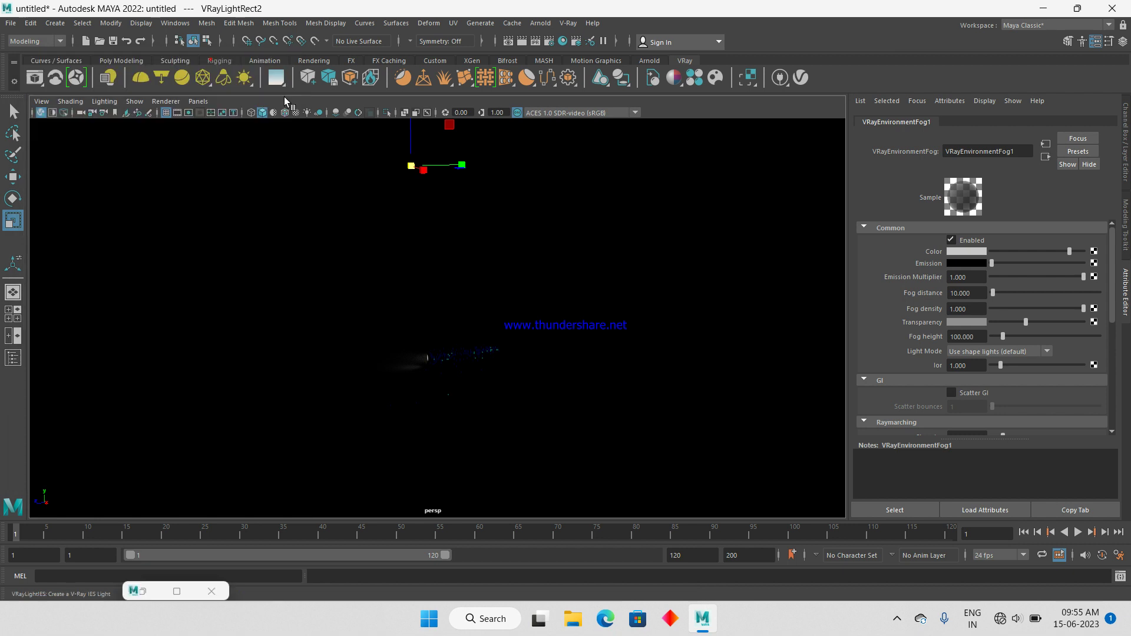
drag(994, 293, 1015, 293)
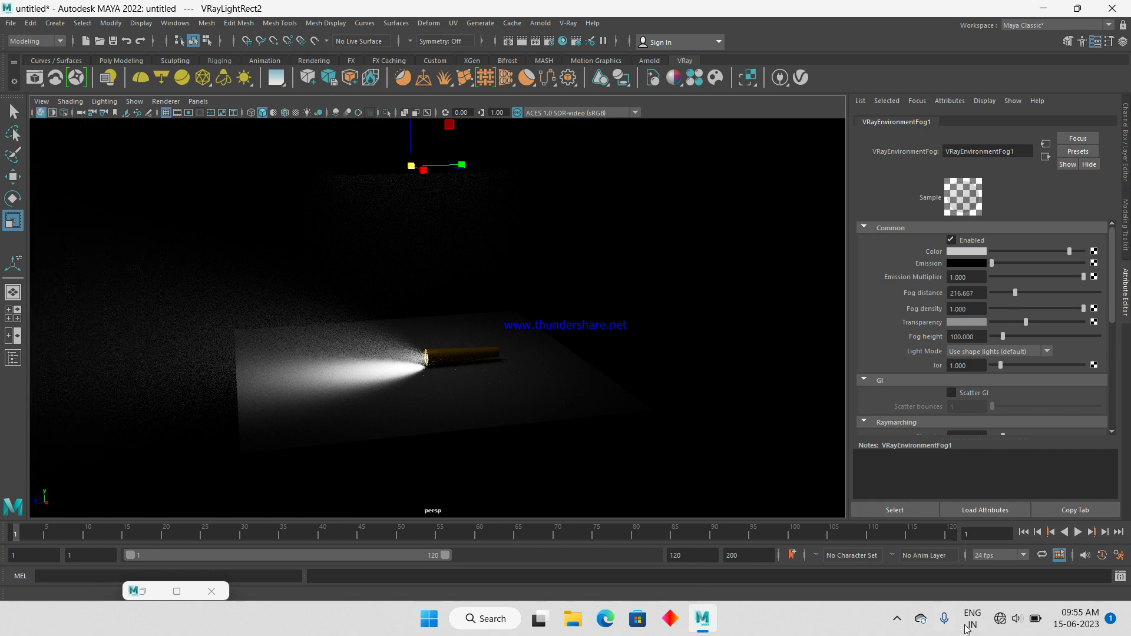
mouse_move(437, 324)
alt+mouse_down()
mouse_move(431, 316)
mouse_move(452, 335)
alt+mouse_up()
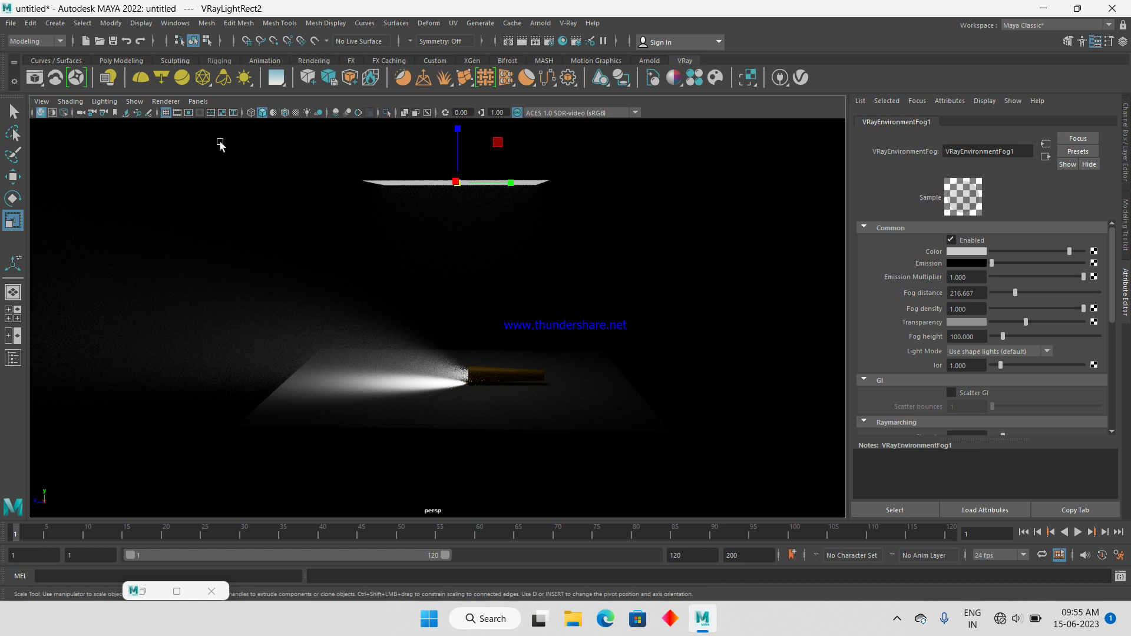
Stop the interactive render and rename the V-Ray light beside the cylinder
click(41, 113)
alt+drag(512, 378, 532, 498)
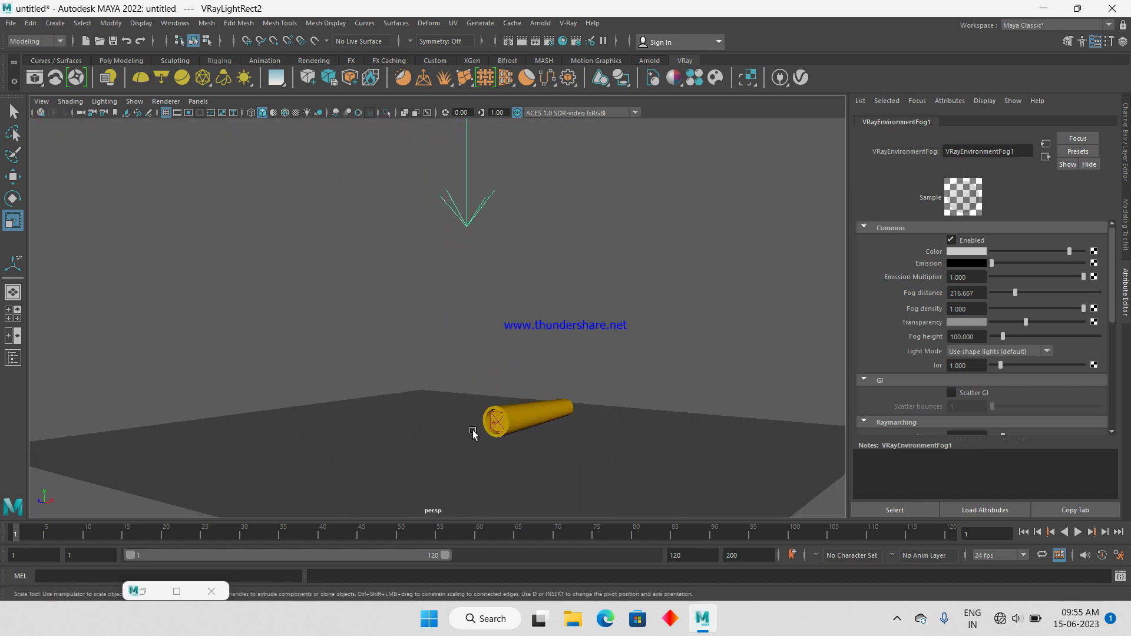
click(490, 426)
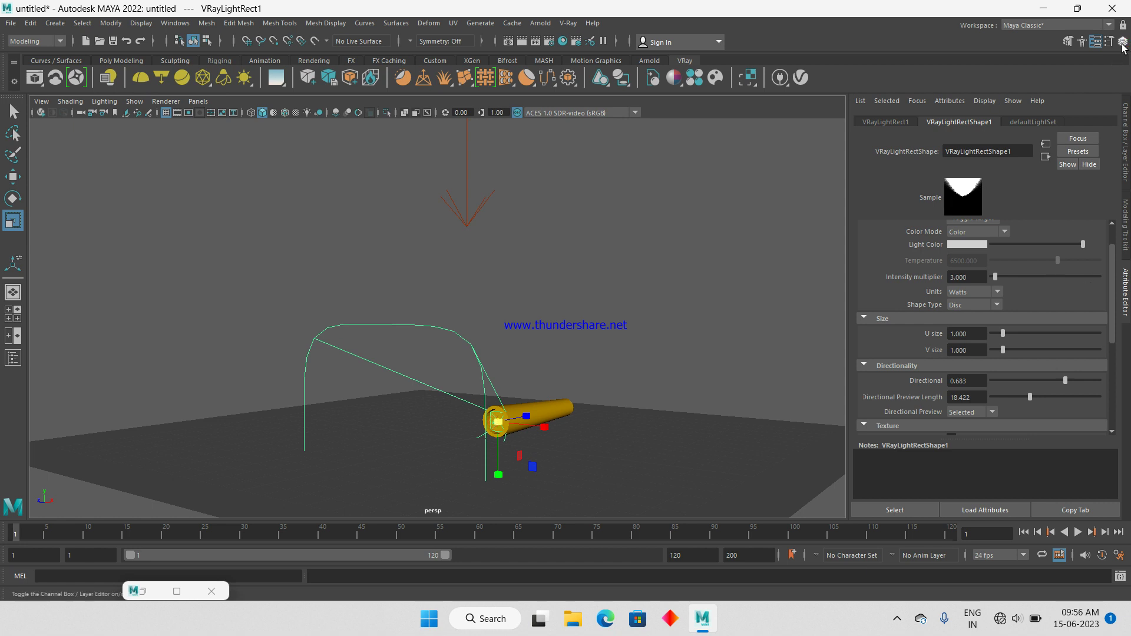
key(ctrl+a)
click(989, 125)
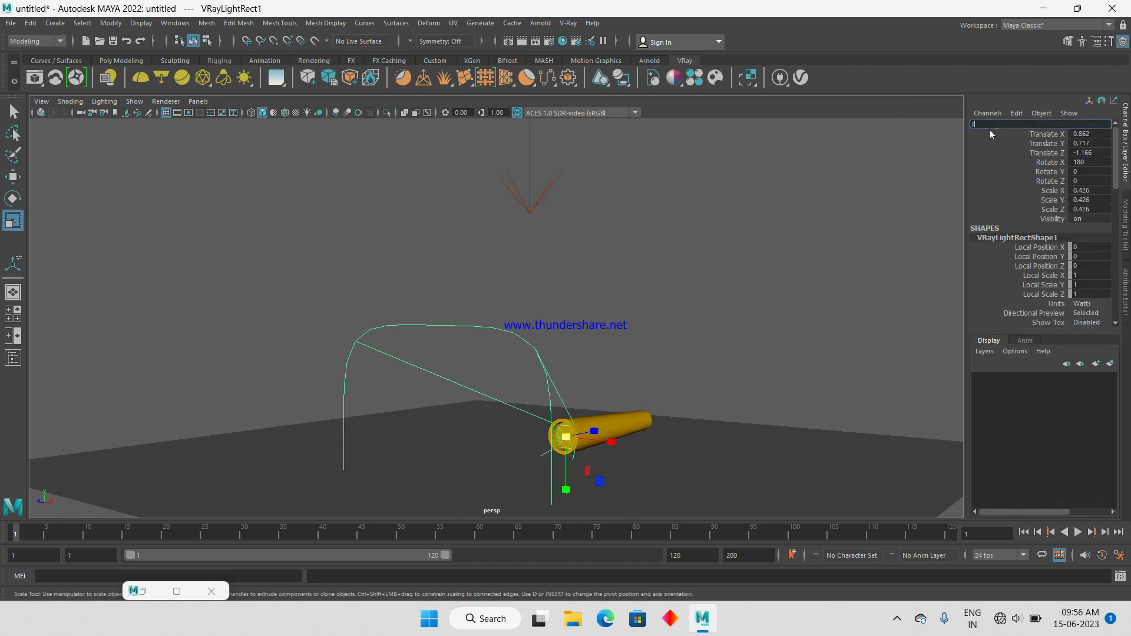
click(793, 224)
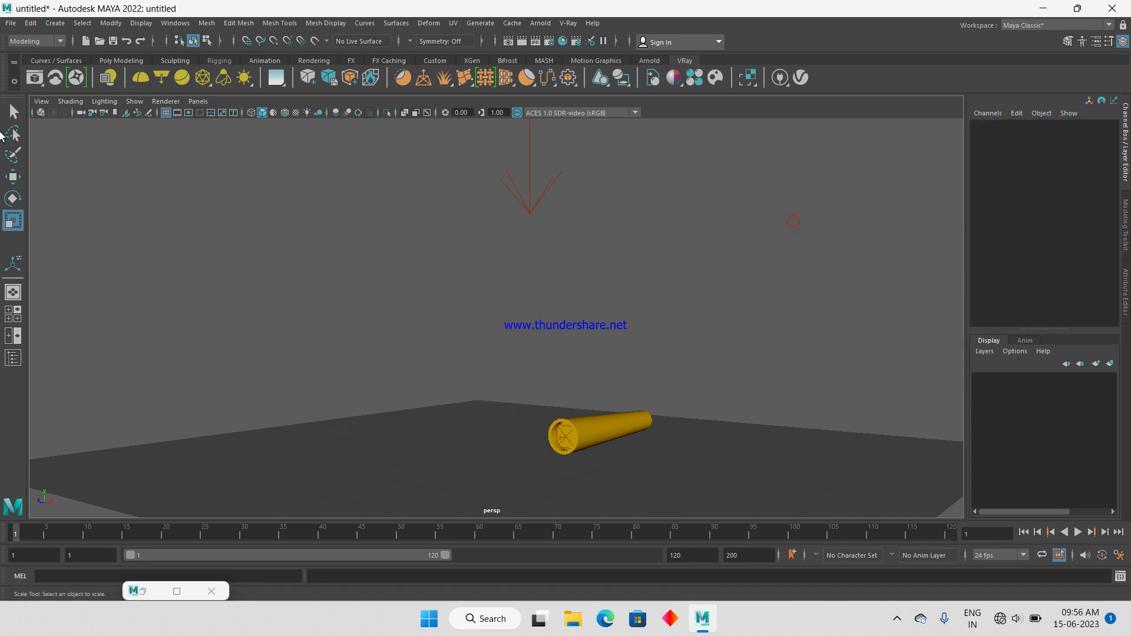
Parent the fog light under VRayEnvironmentFog1 in the Outliner and expand it
click(175, 23)
click(200, 161)
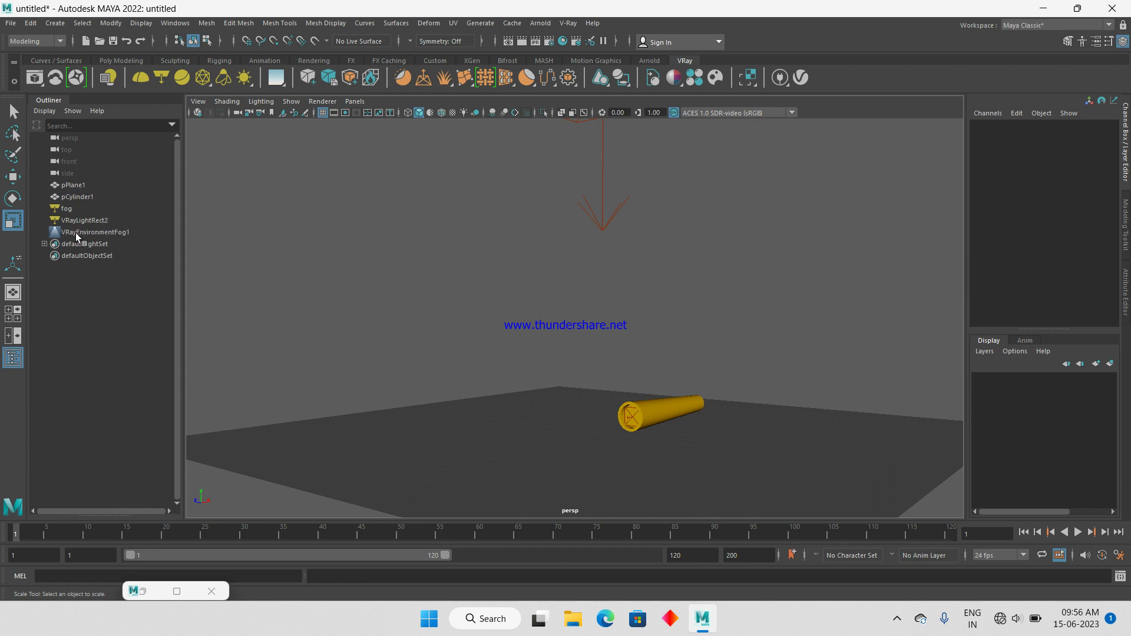
click(67, 209)
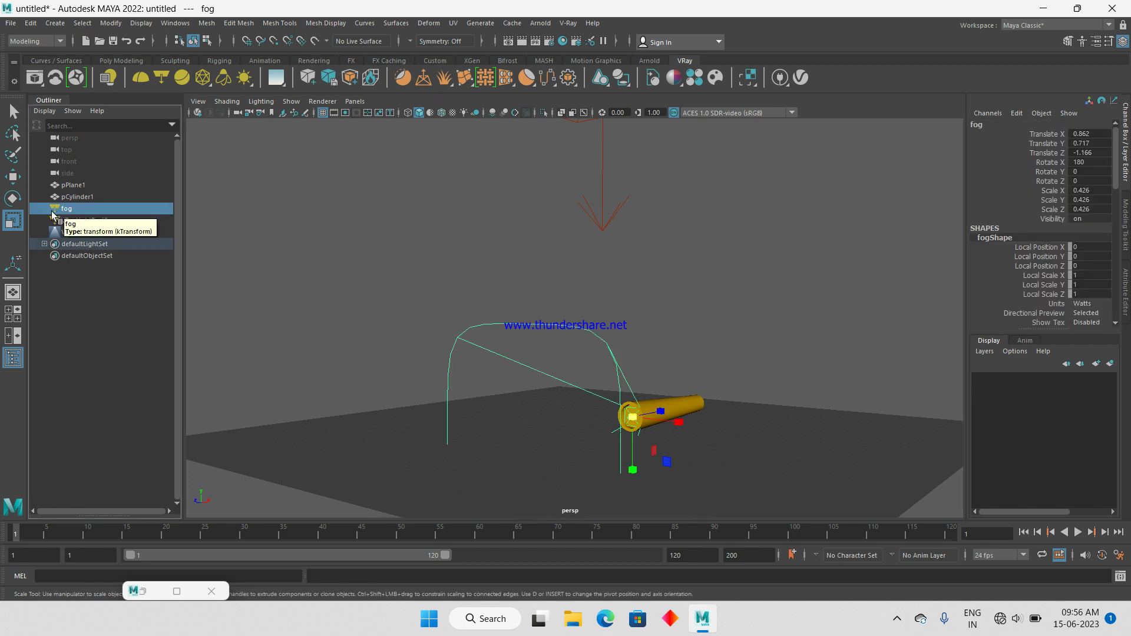
middle_drag(68, 211, 78, 235)
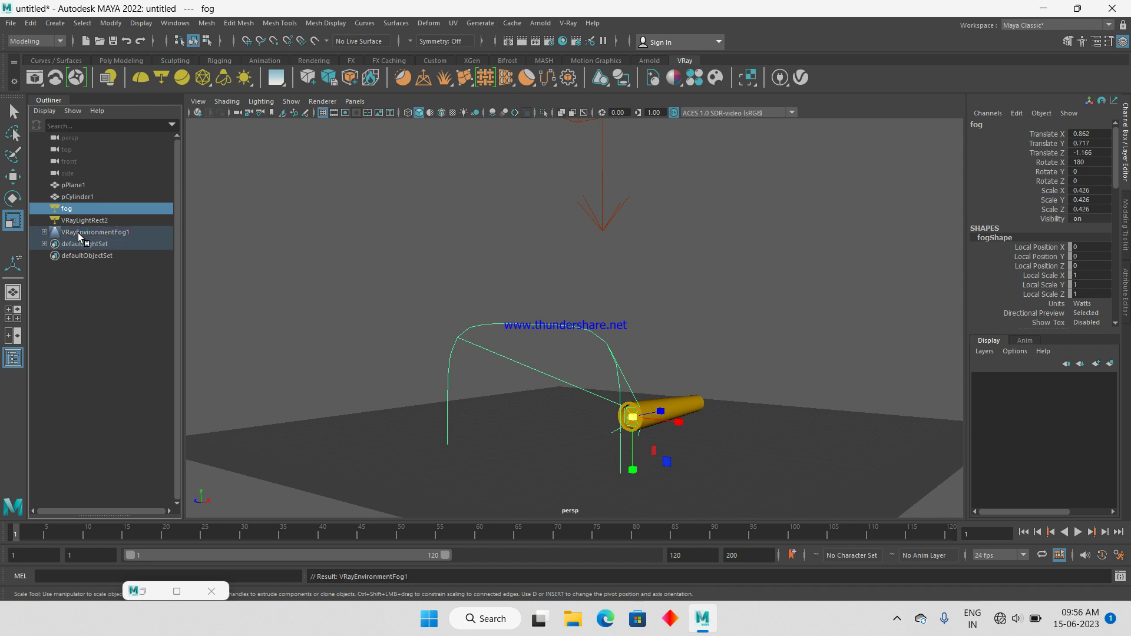
click(44, 233)
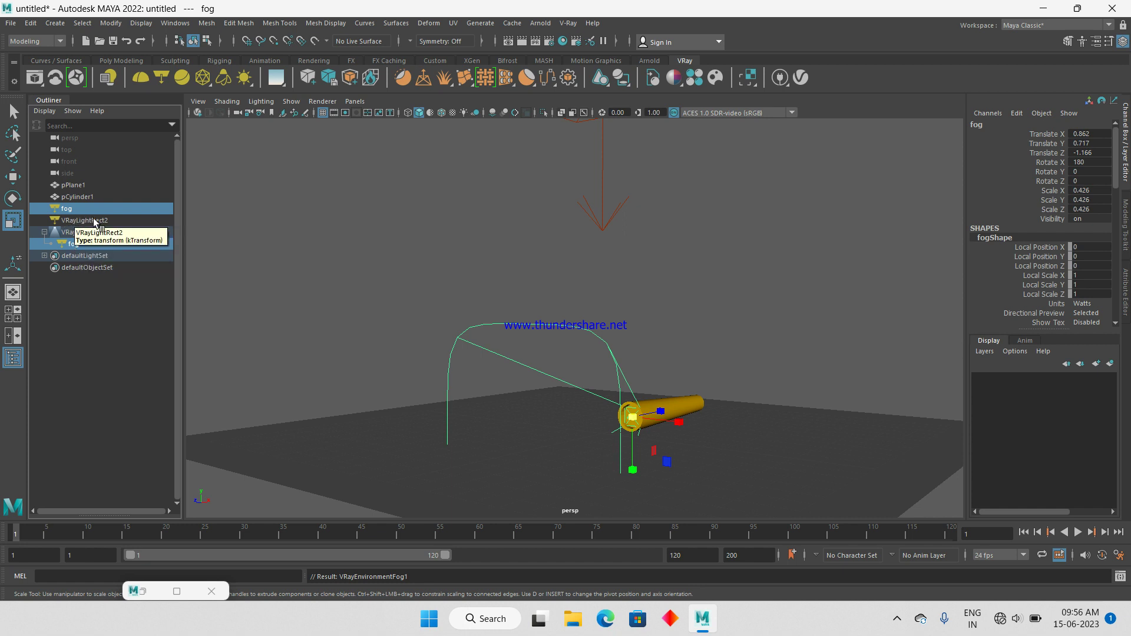
Deselect, orbit to a near edge-on angle, and run a quick V-Ray IPR preview
click(442, 213)
alt+drag(595, 194, 603, 258)
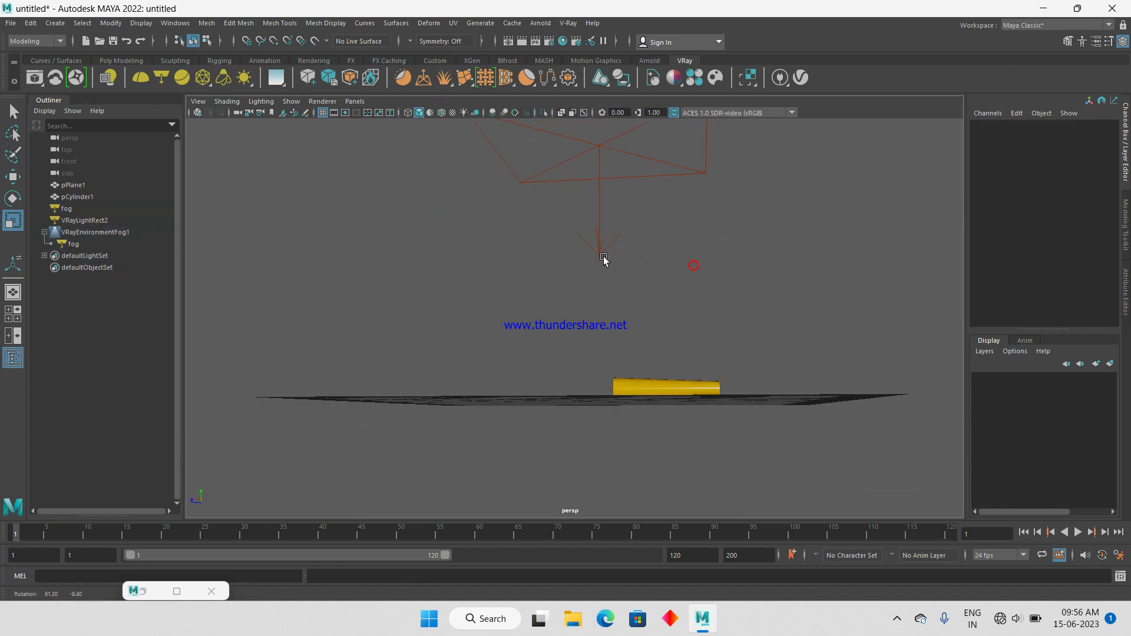
click(198, 112)
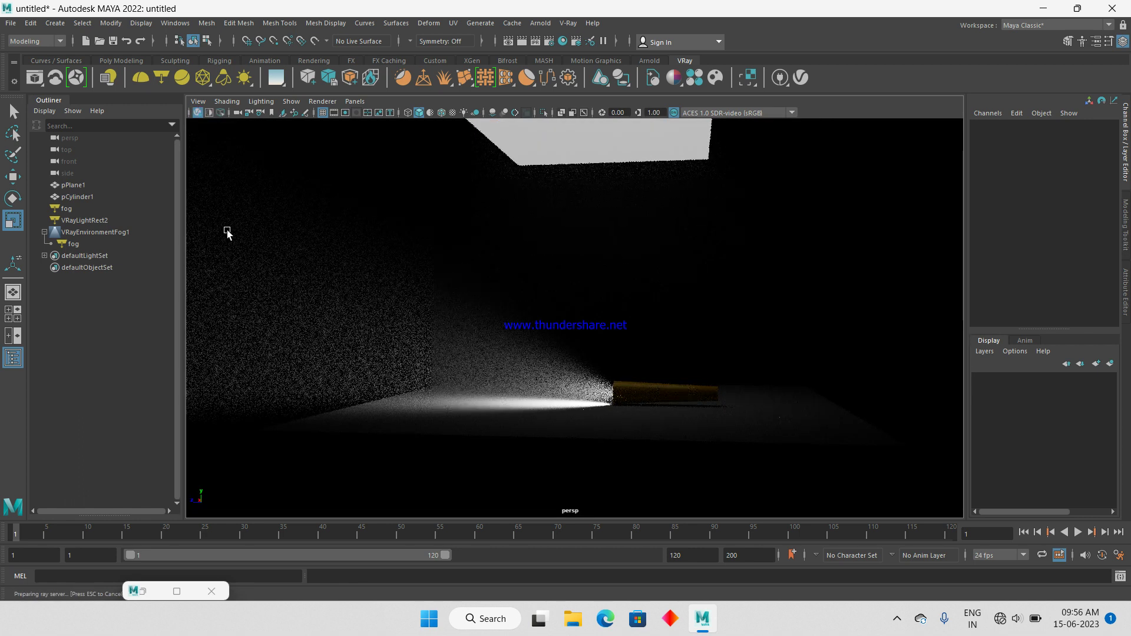
click(199, 112)
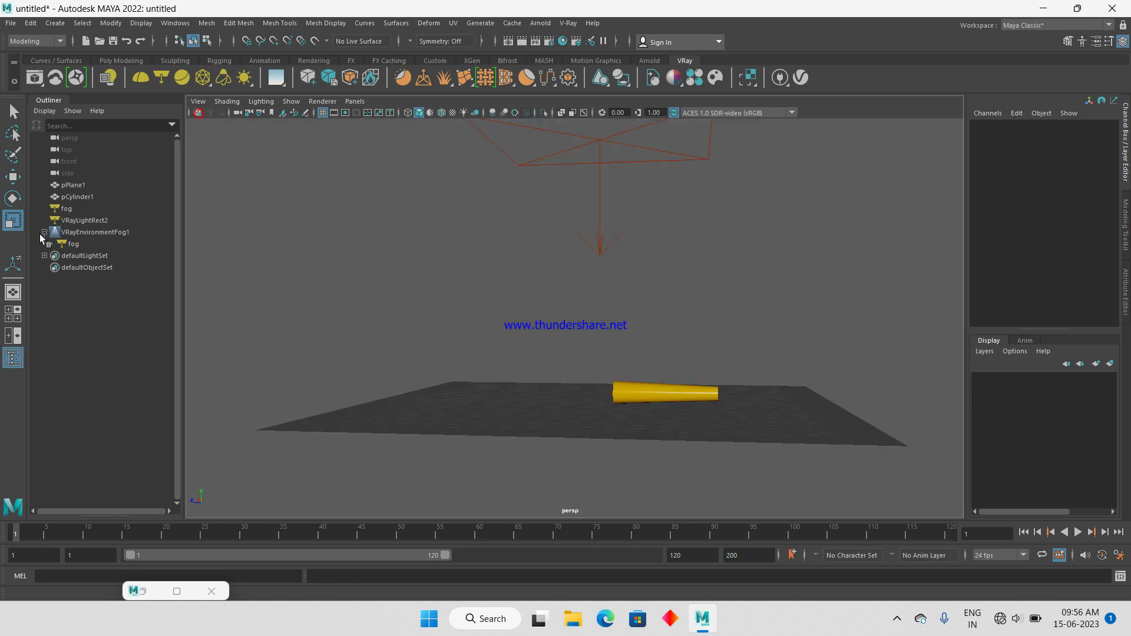
Set VRayEnvironmentFog1's Light Mode to Override shape lights and preview it in V-Ray IPR
click(96, 233)
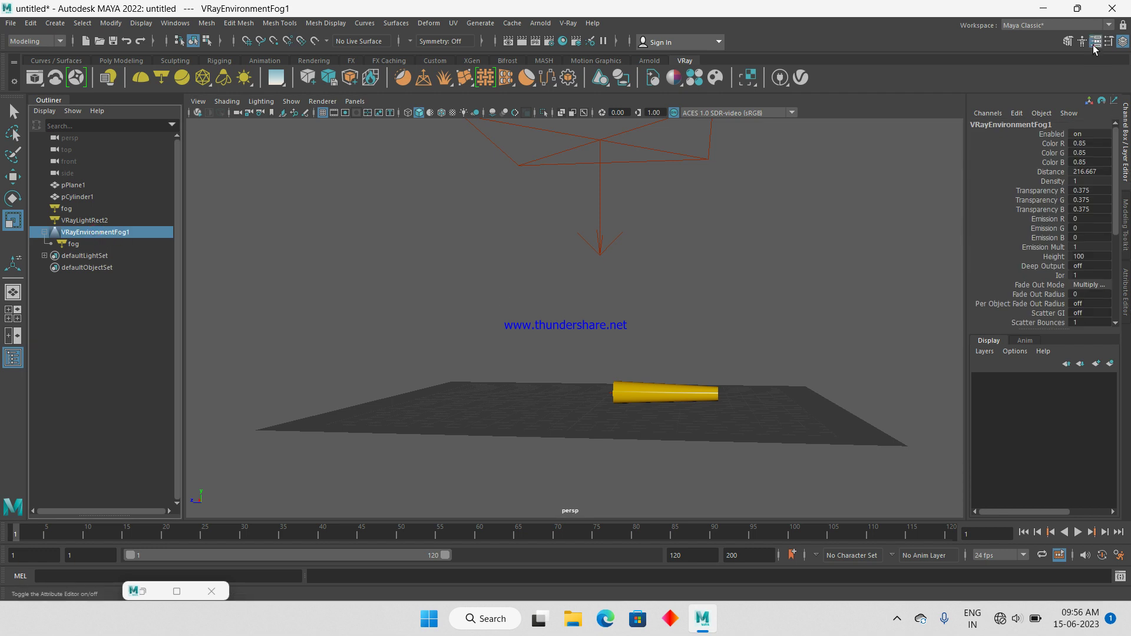
click(1094, 43)
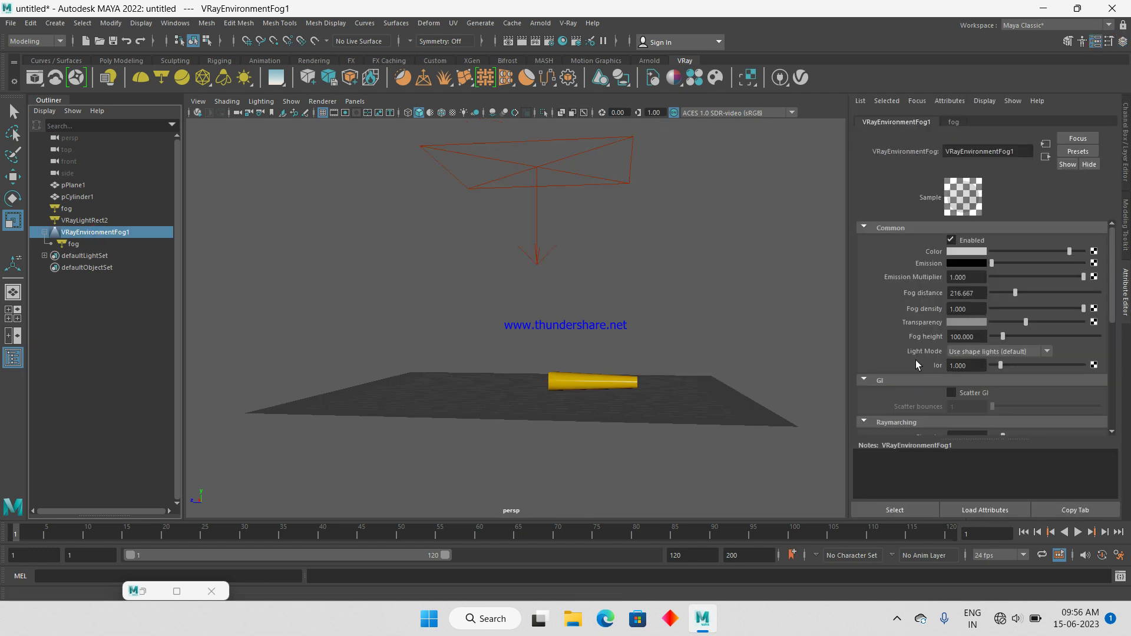
click(981, 353)
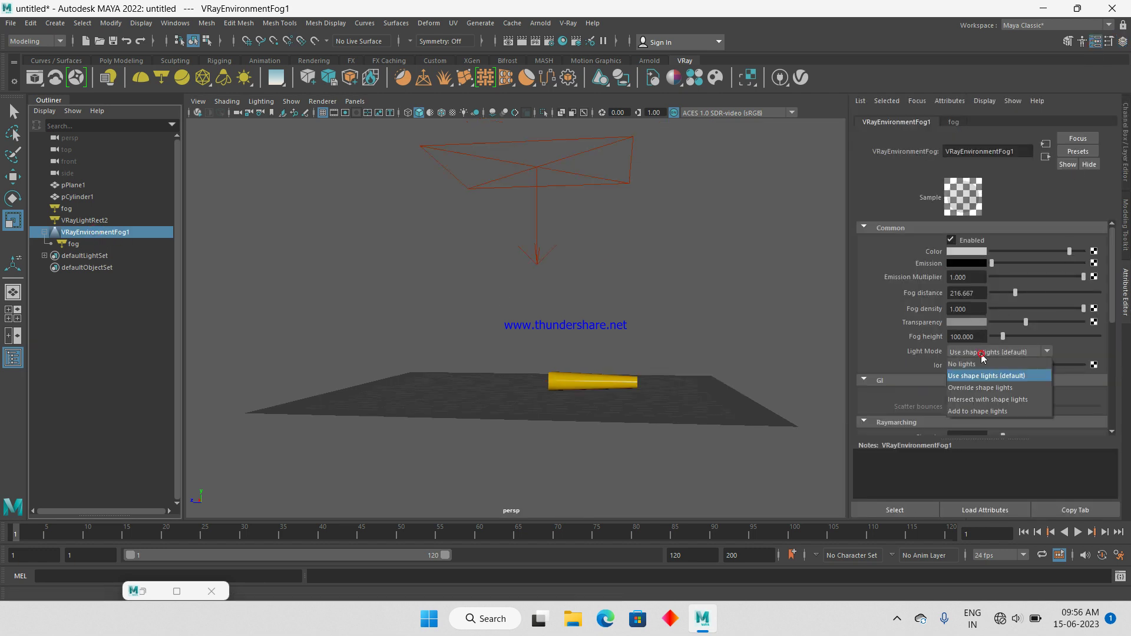
click(992, 389)
click(198, 114)
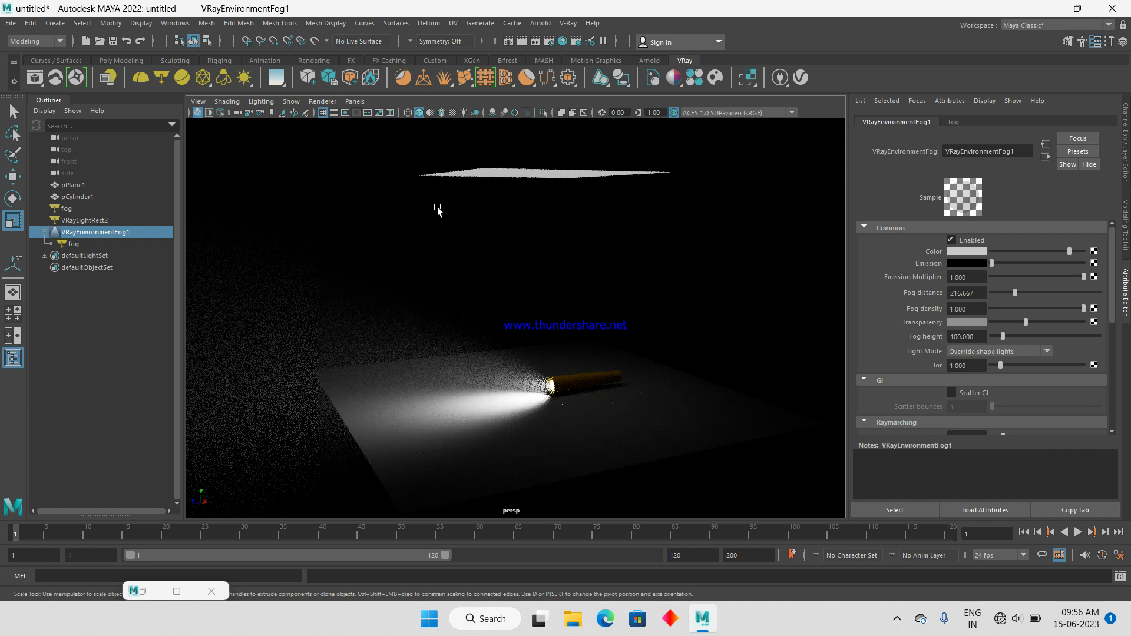
Switch VRayLightRect2's units to Watts and raise its intensity multiplier to 6.111
click(198, 113)
click(562, 173)
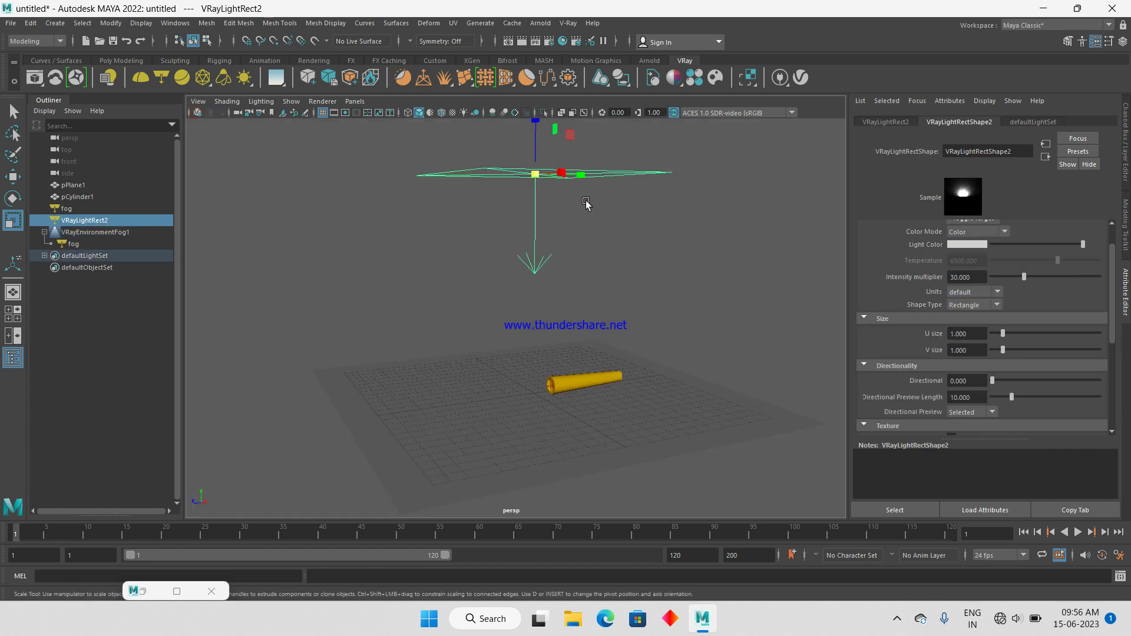
click(973, 291)
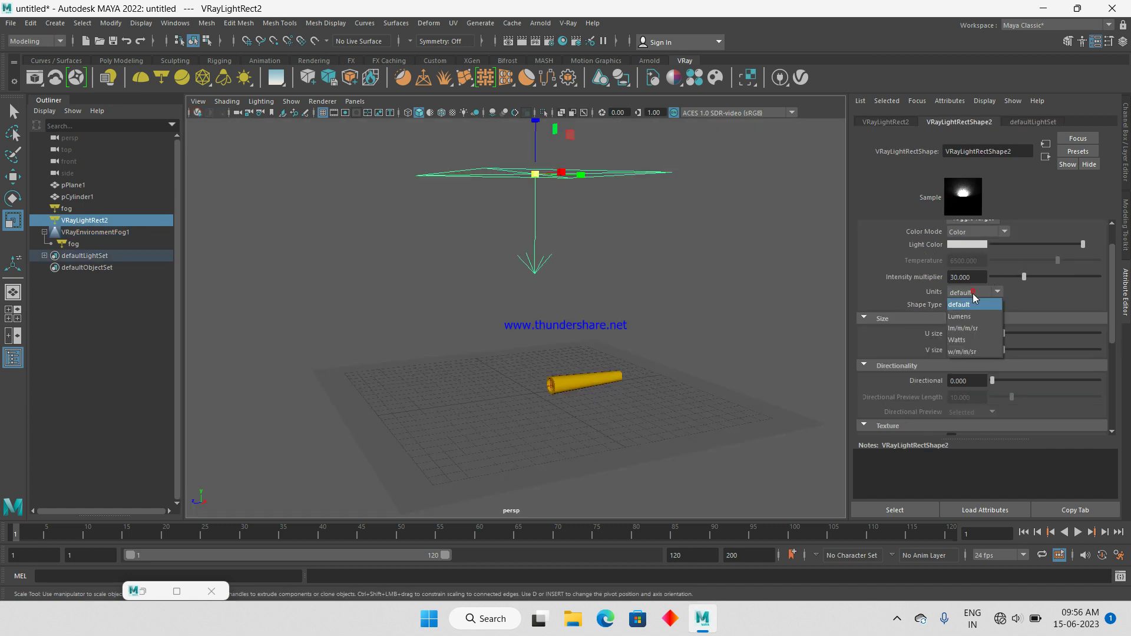
click(978, 340)
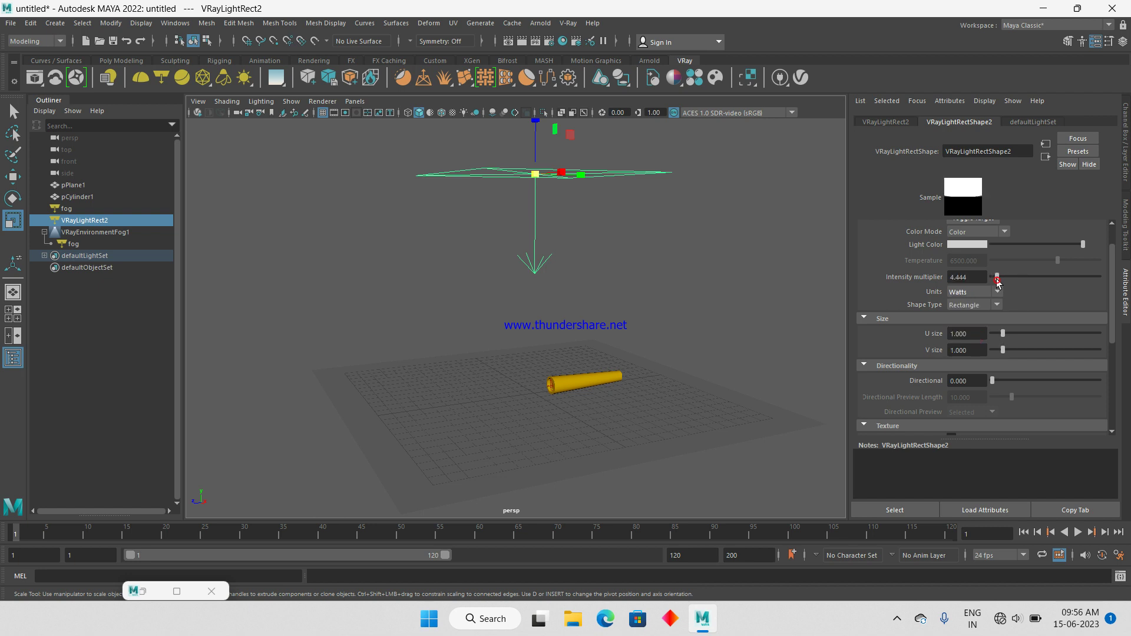
click(197, 113)
mouse_move(1005, 275)
mouse_down()
mouse_move(1019, 277)
mouse_move(998, 297)
mouse_up()
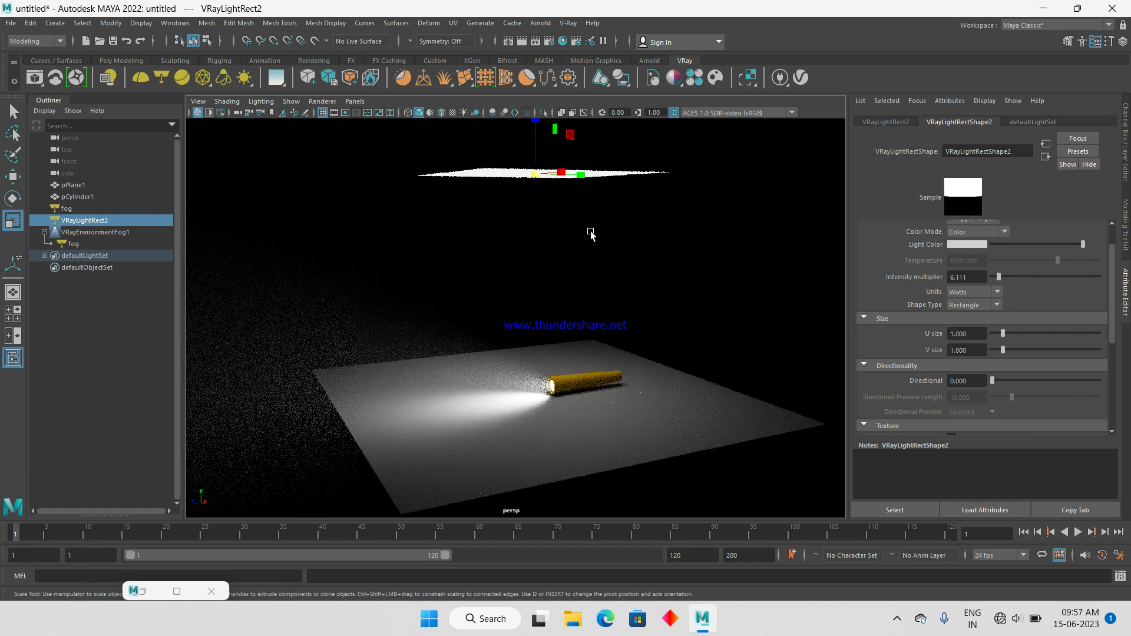
click(99, 233)
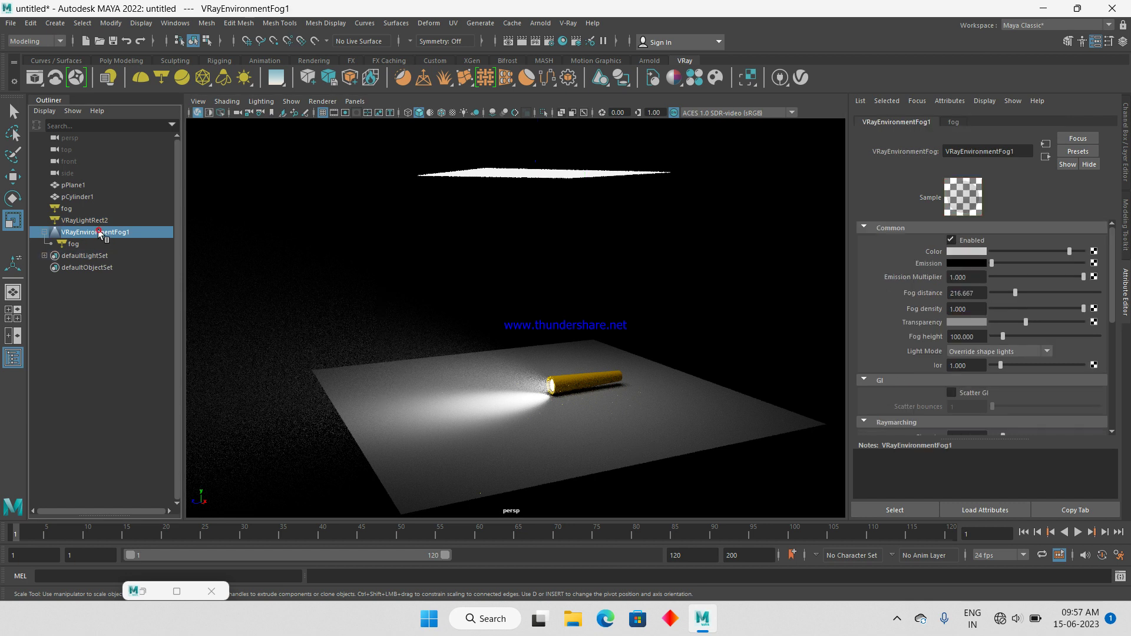
Try the default fog light mode, then return it to Override shape lights
click(1032, 351)
click(1012, 372)
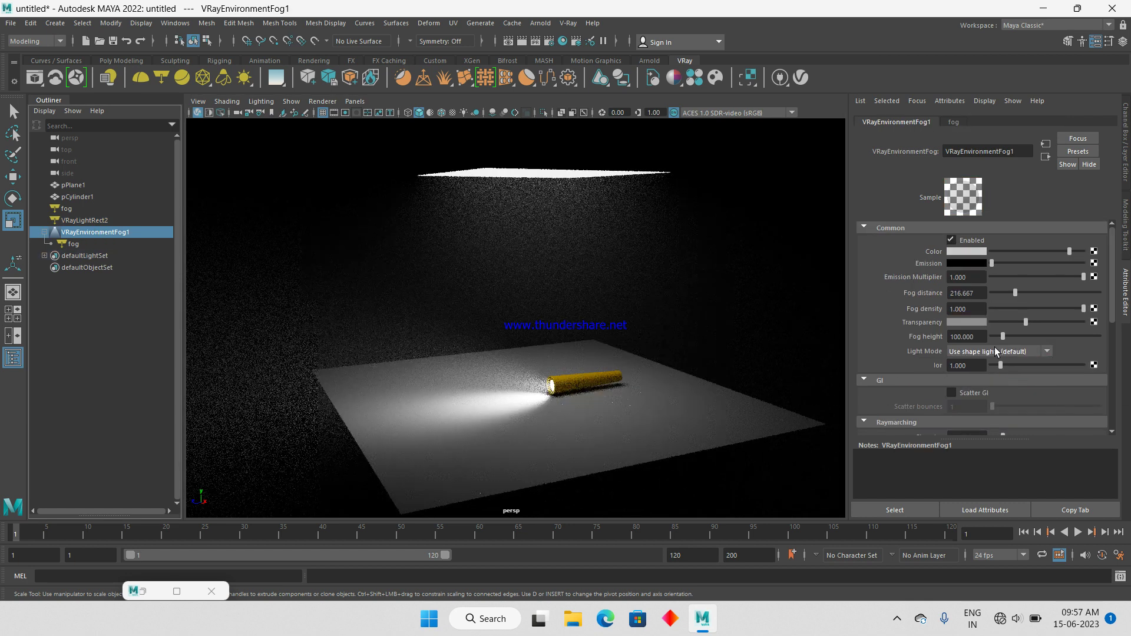
click(995, 350)
click(991, 389)
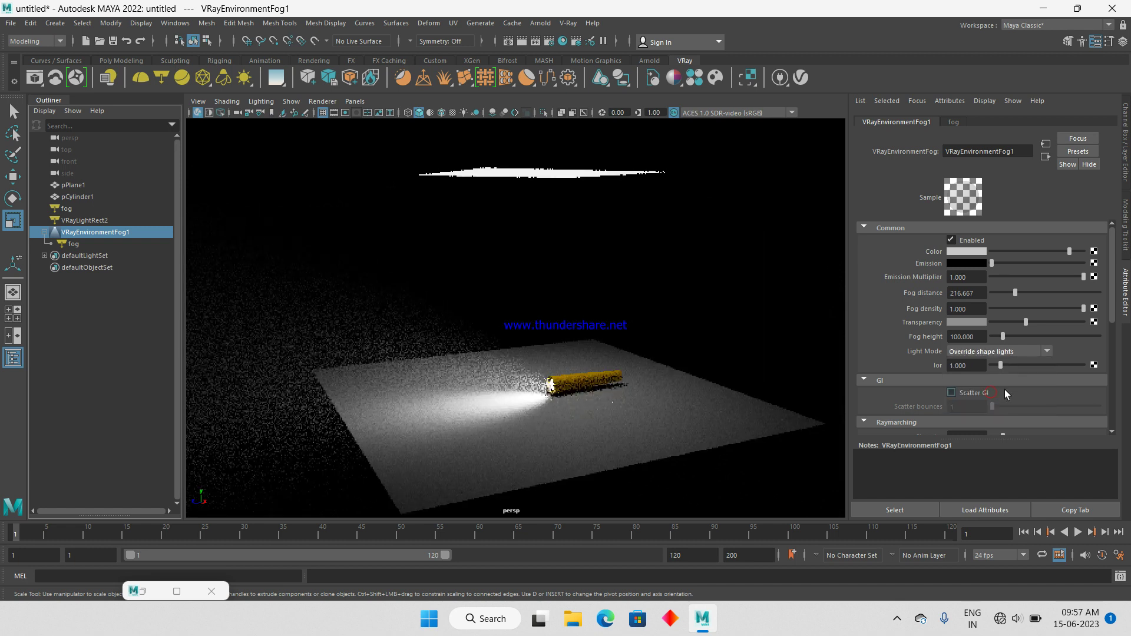
alt+drag(462, 345, 463, 348)
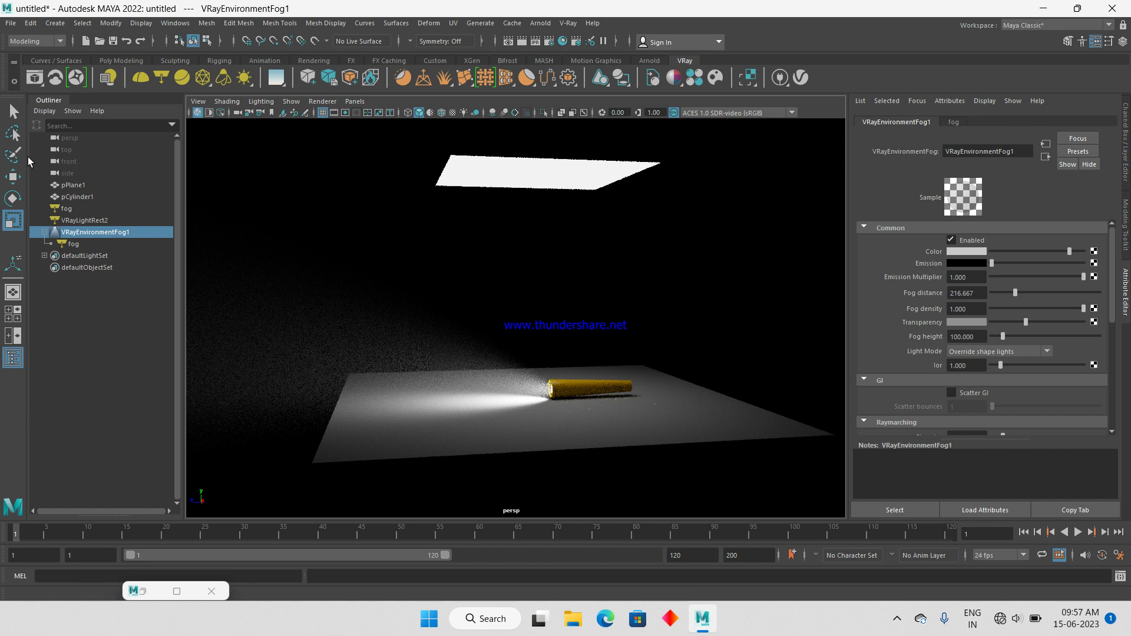
Make the fog colour cyan, orbit to view the teal glow, and stop the IPR
click(955, 251)
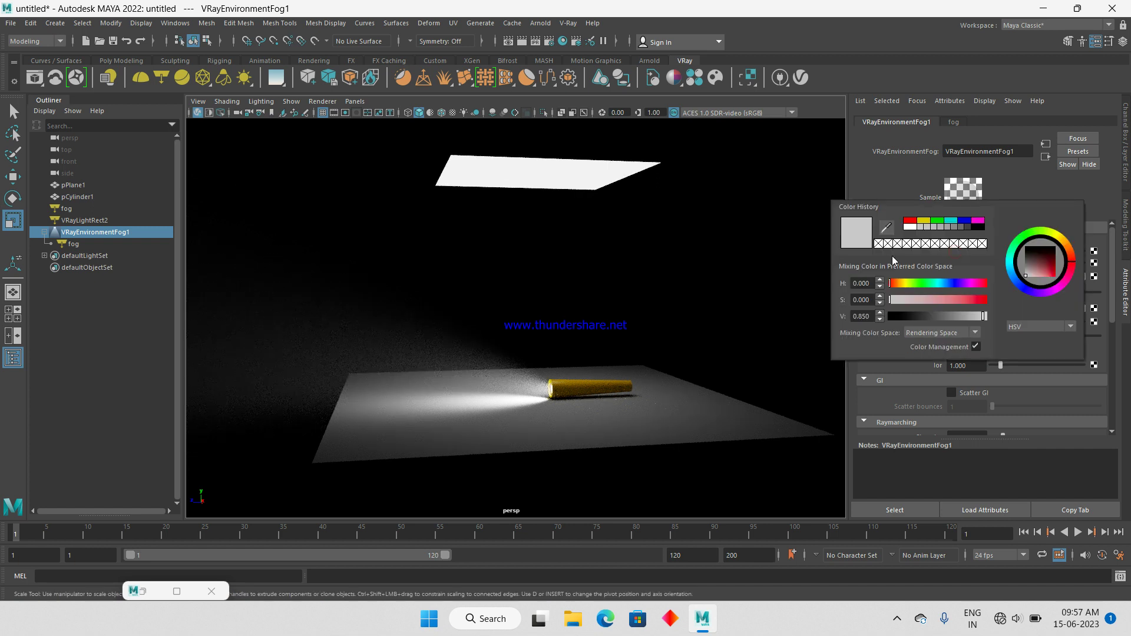
click(951, 223)
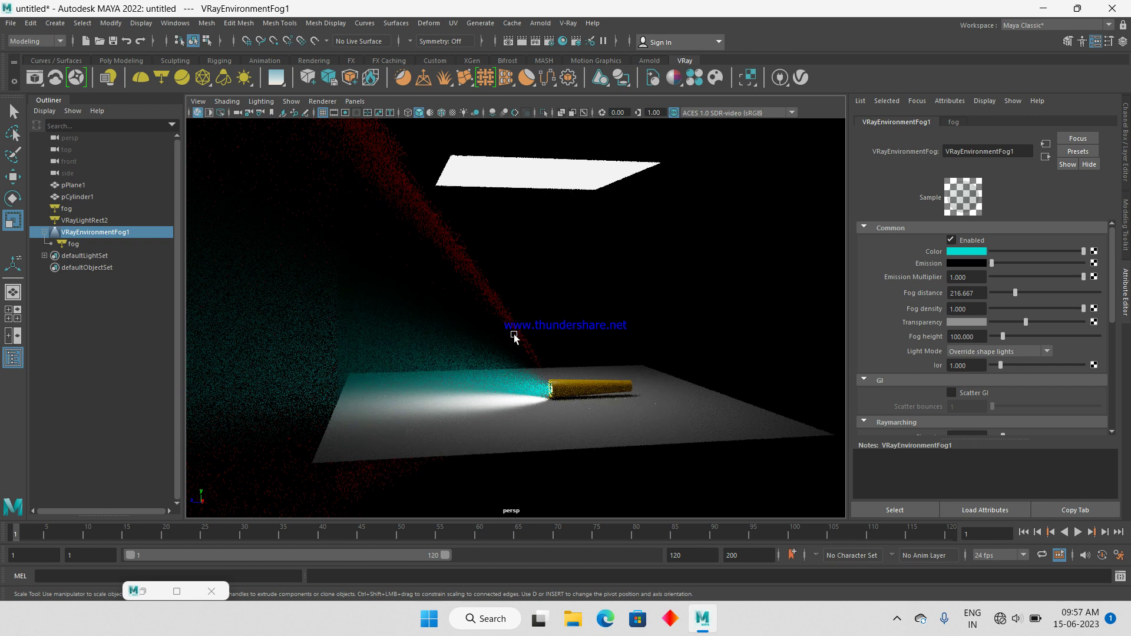
alt+drag(510, 338, 545, 355)
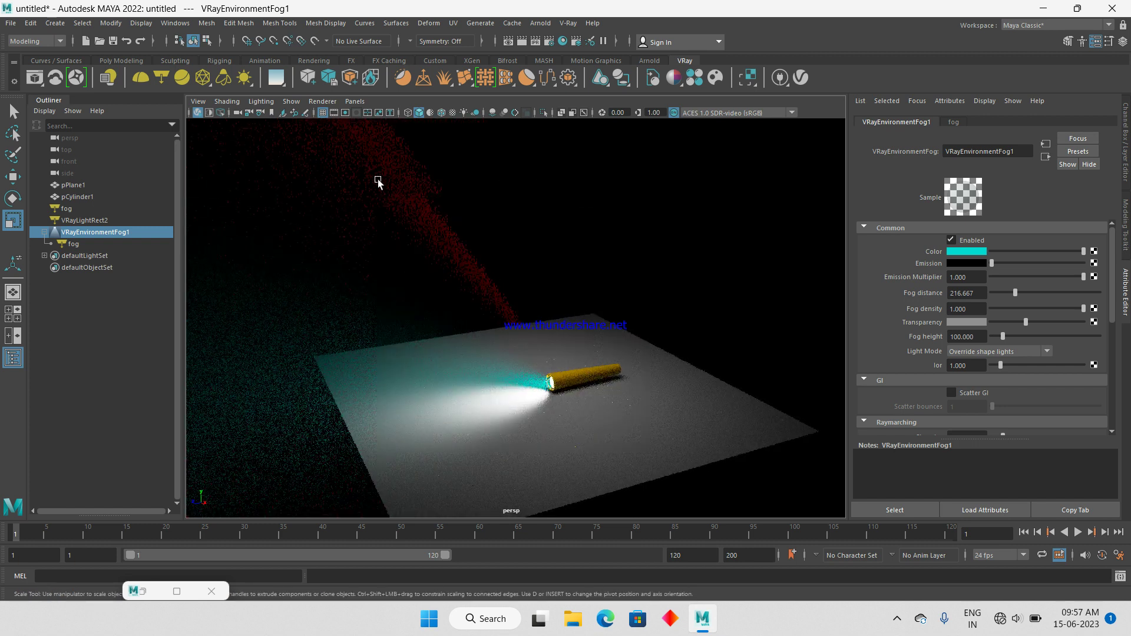
alt+drag(453, 267, 539, 249)
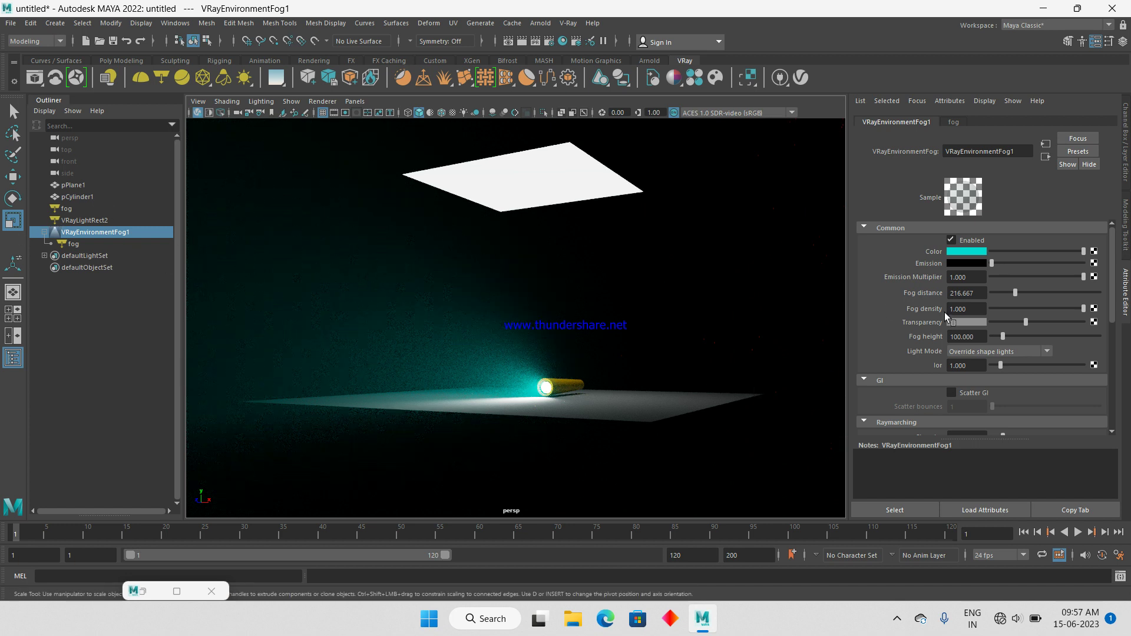
click(197, 113)
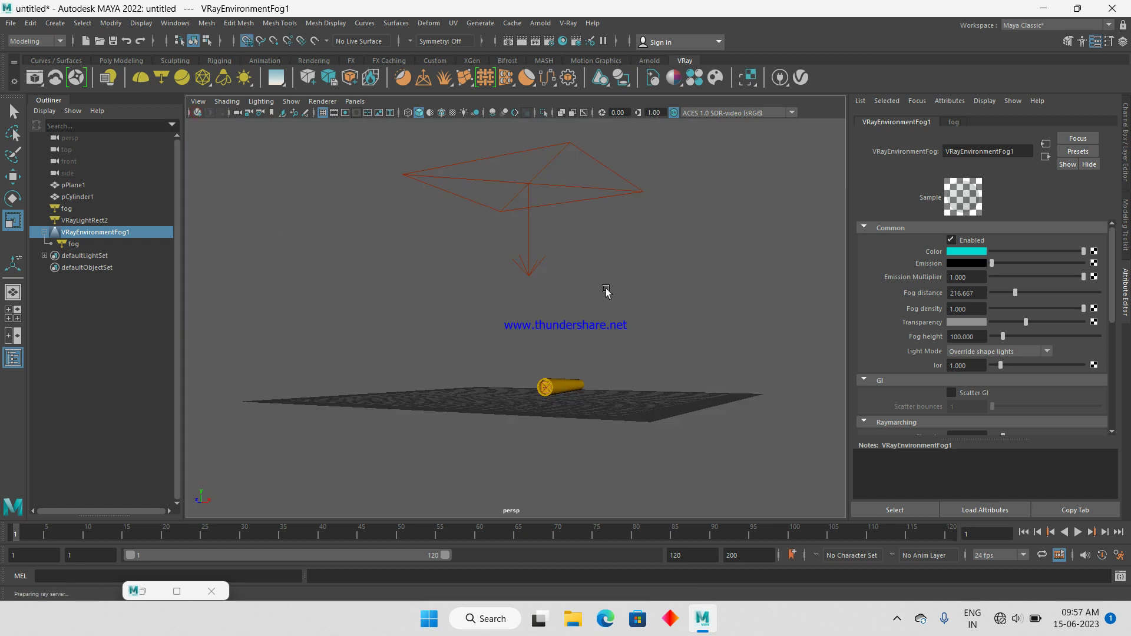
Create a polygon sphere over the cylinder's lit end and move it along Z
alt+drag(605, 291, 409, 290)
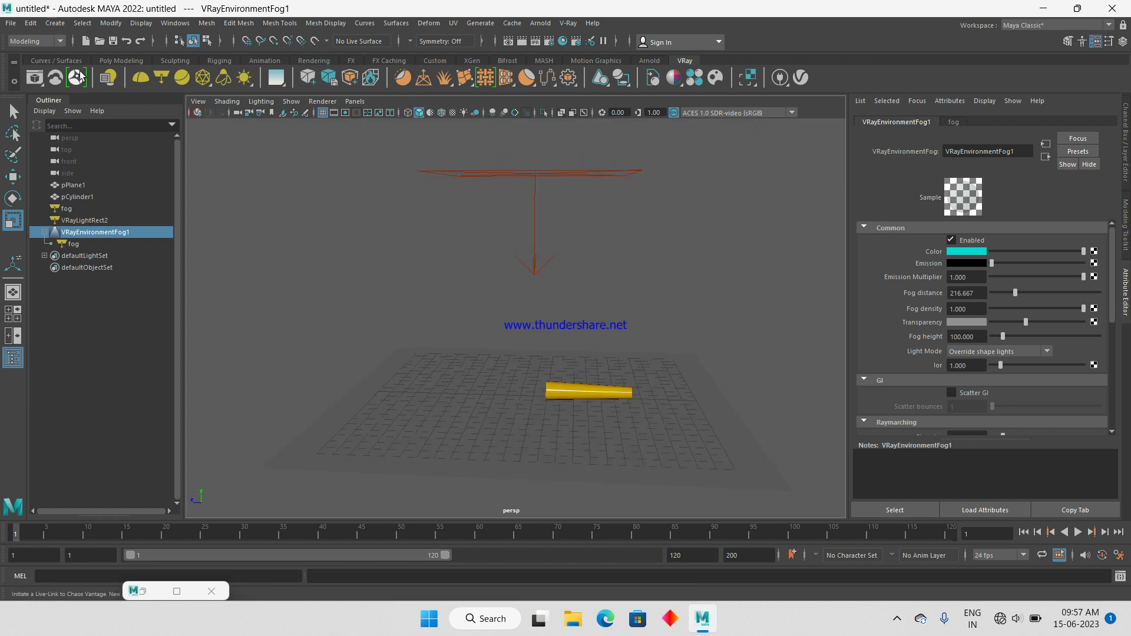
click(134, 61)
click(34, 77)
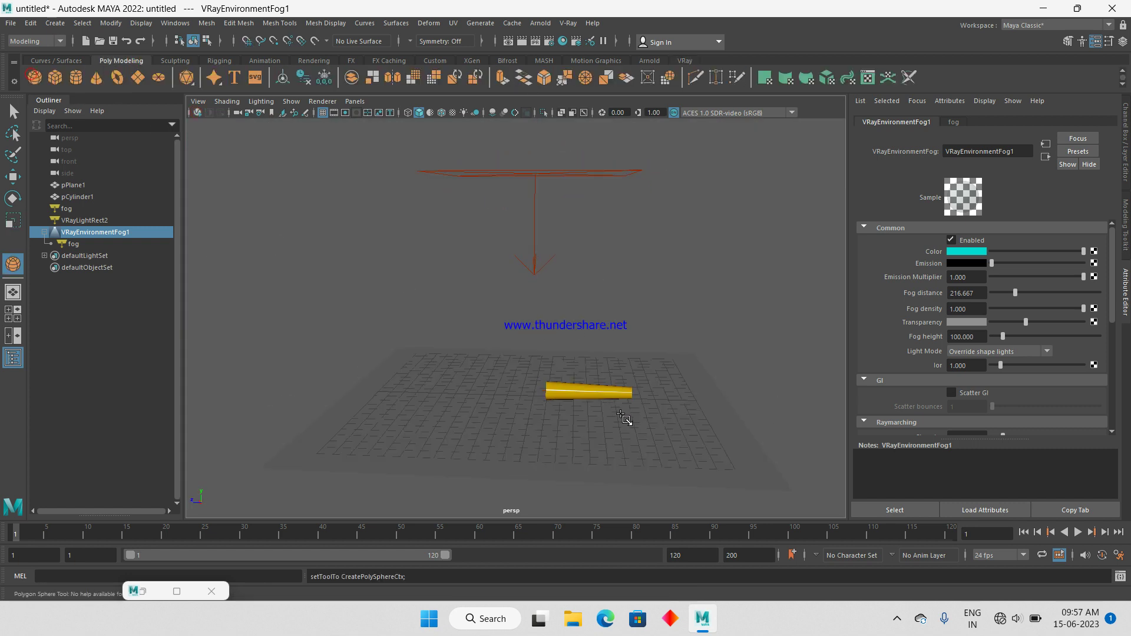
key(space)
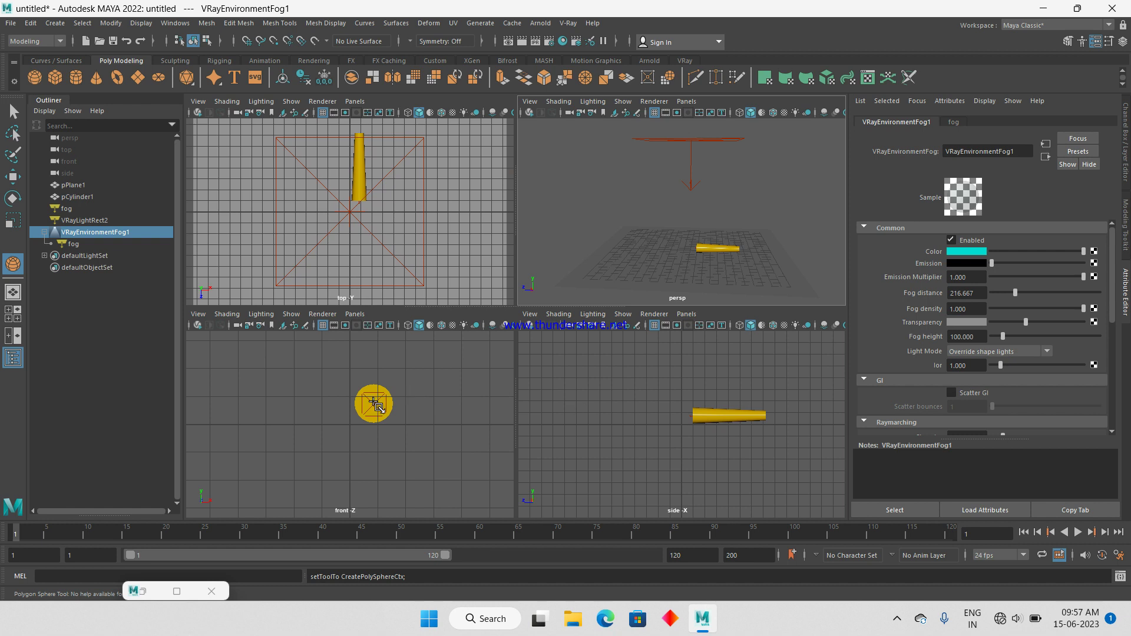
drag(373, 401, 478, 440)
key(w)
drag(575, 416, 627, 412)
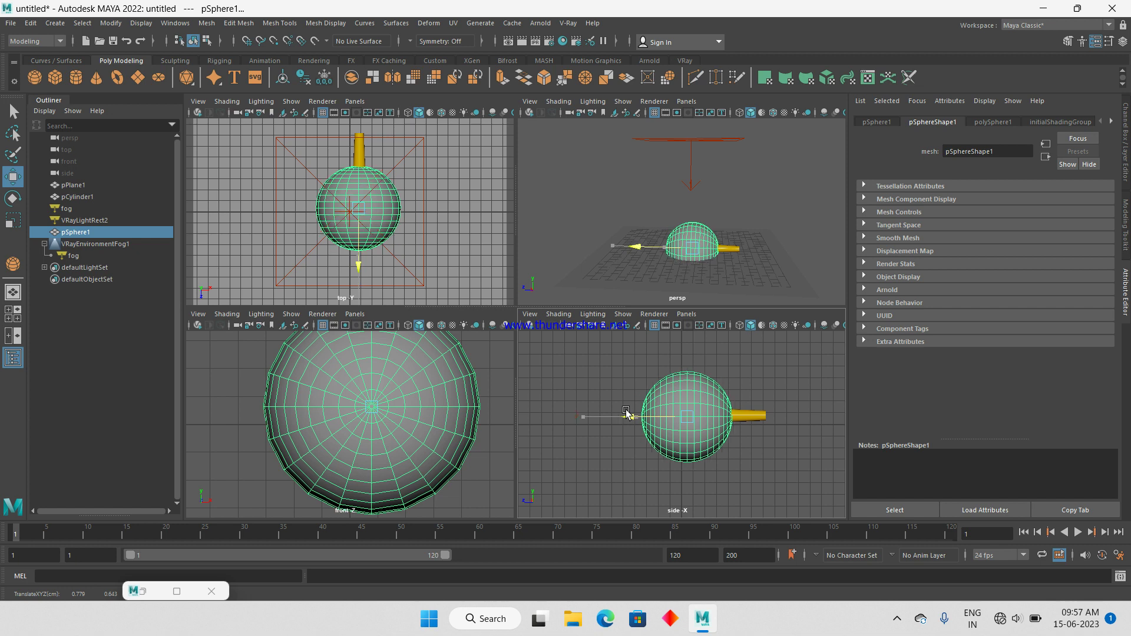
key(space)
mouse_move(571, 298)
alt+mouse_down()
mouse_move(620, 339)
mouse_move(565, 365)
alt+mouse_up()
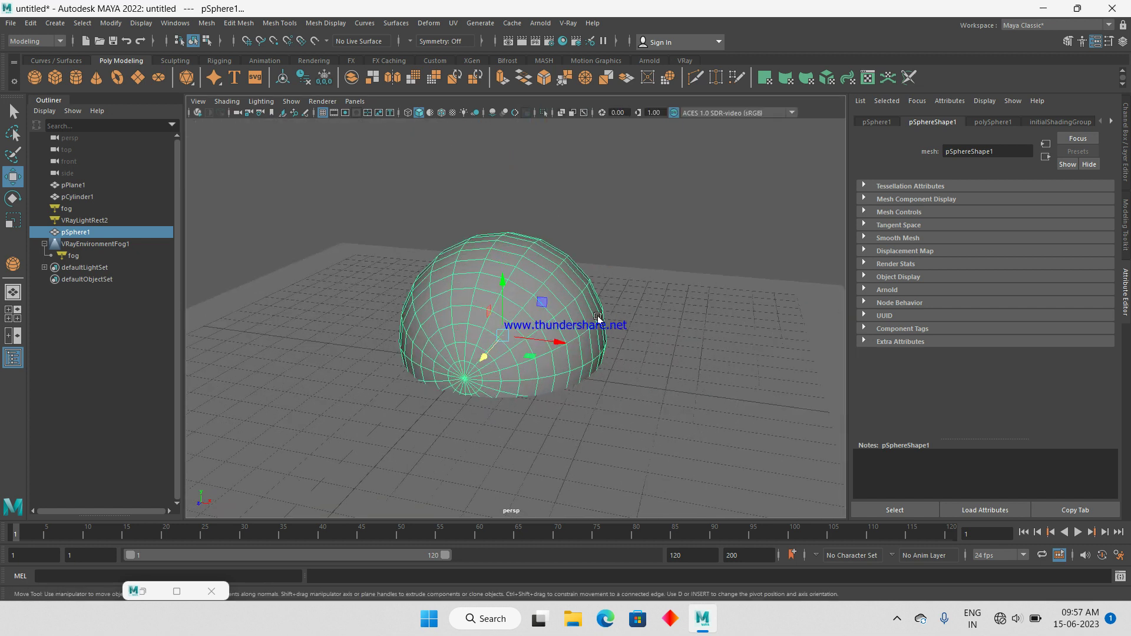
key(space)
key(space)
Extrude the sphere's left-half faces separately with a 0.150 offset, cutting square holes
click(454, 214)
drag(395, 159, 529, 441)
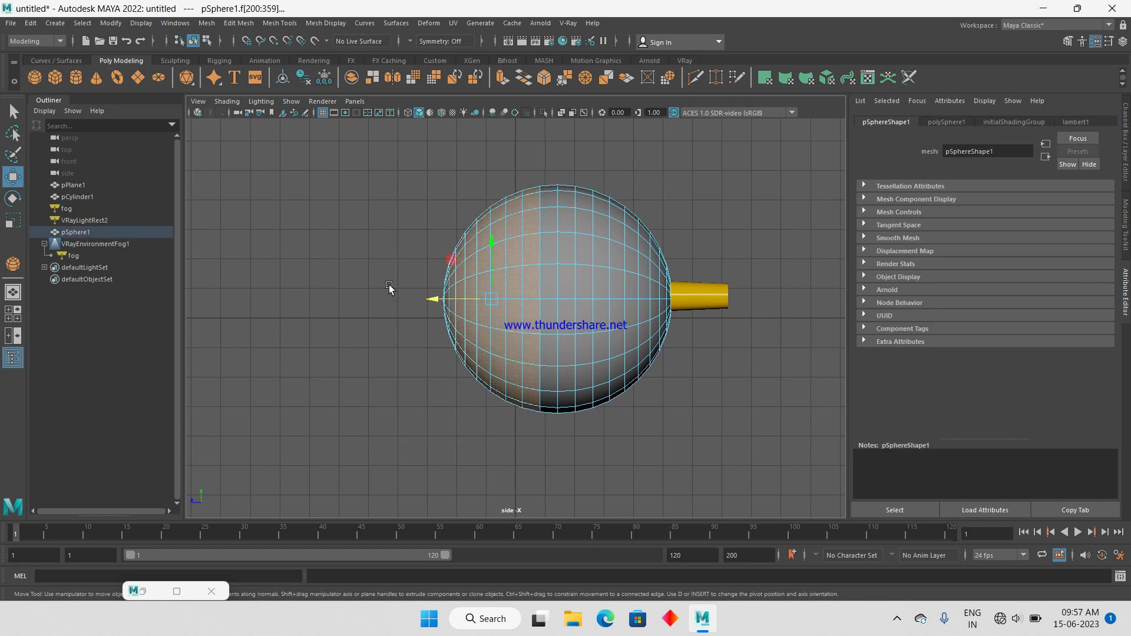
shift+right_drag(380, 238, 378, 256)
scroll(952, 336, down, 3)
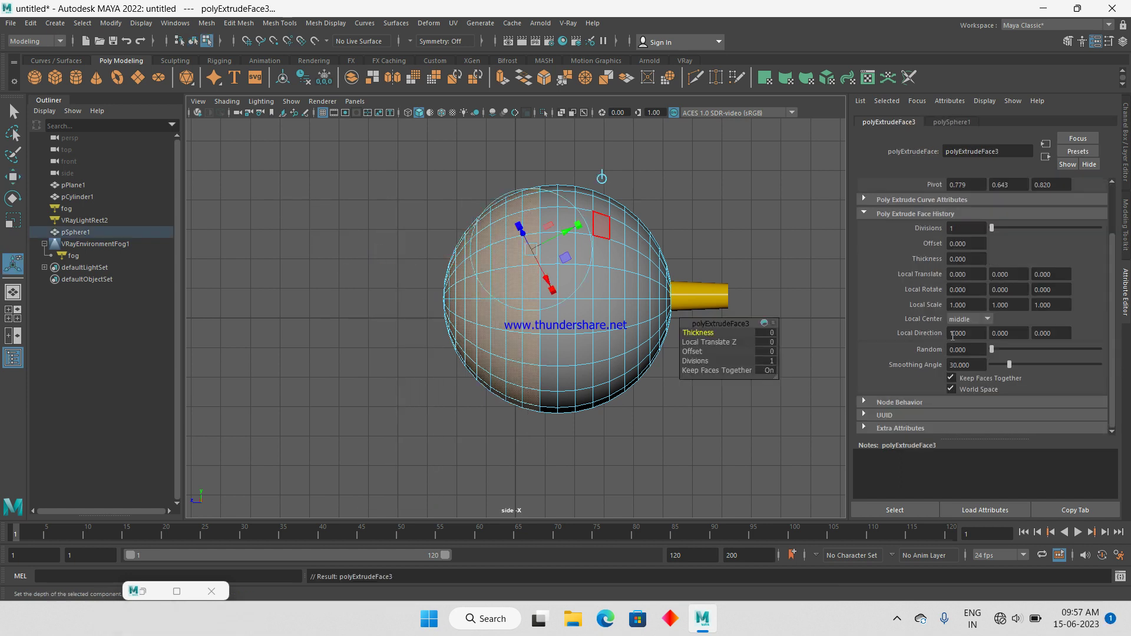
click(973, 378)
ctrl+drag(975, 242, 983, 248)
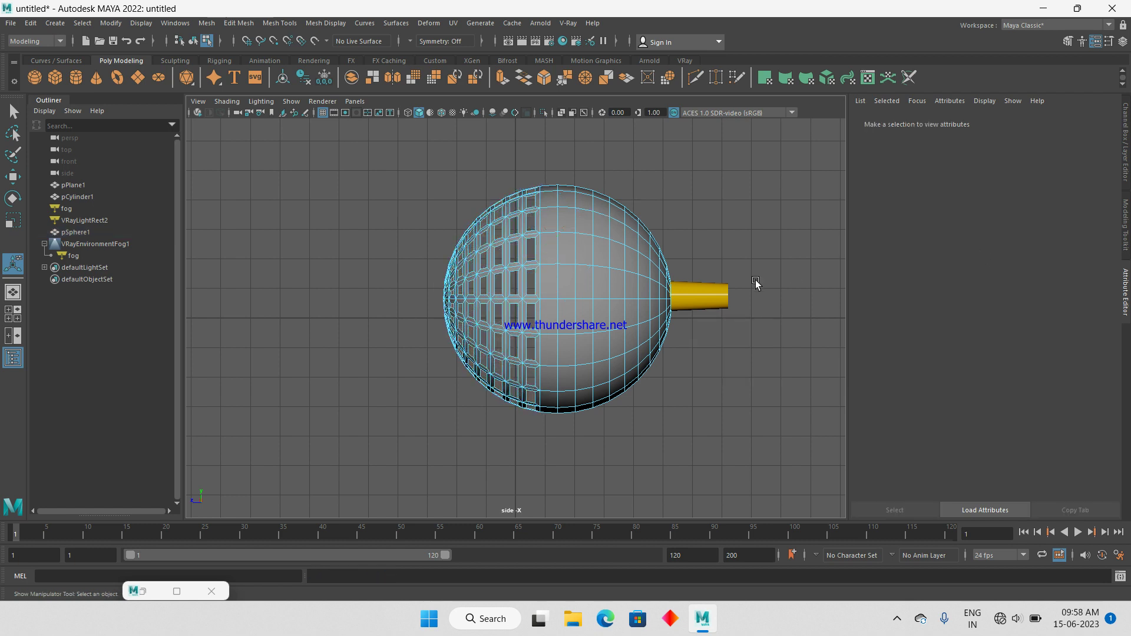
click(765, 151)
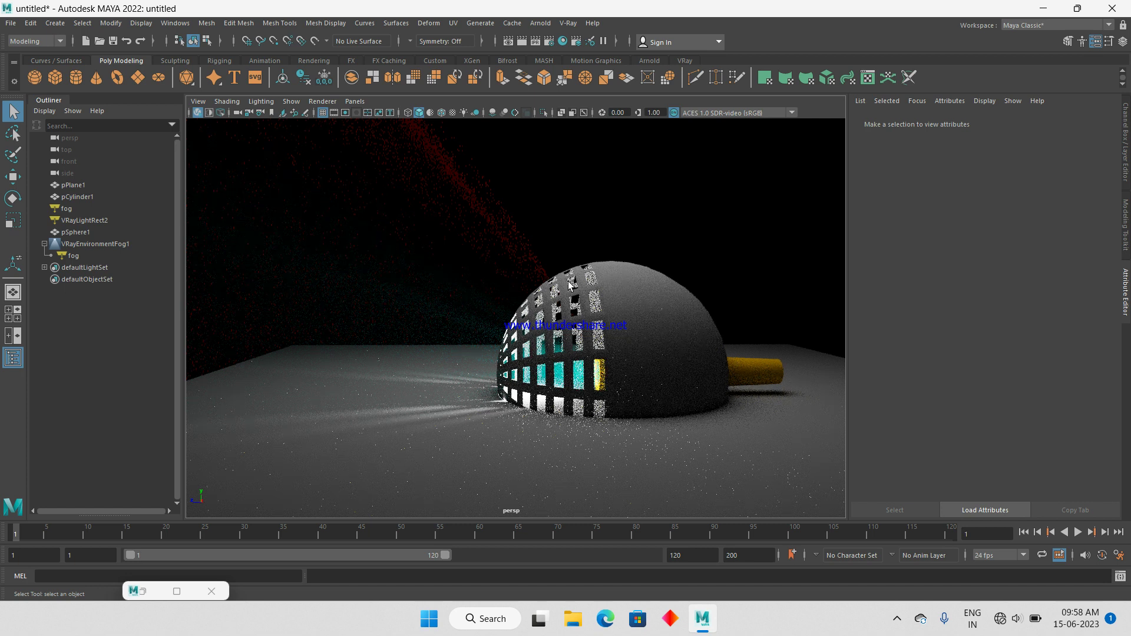
click(197, 112)
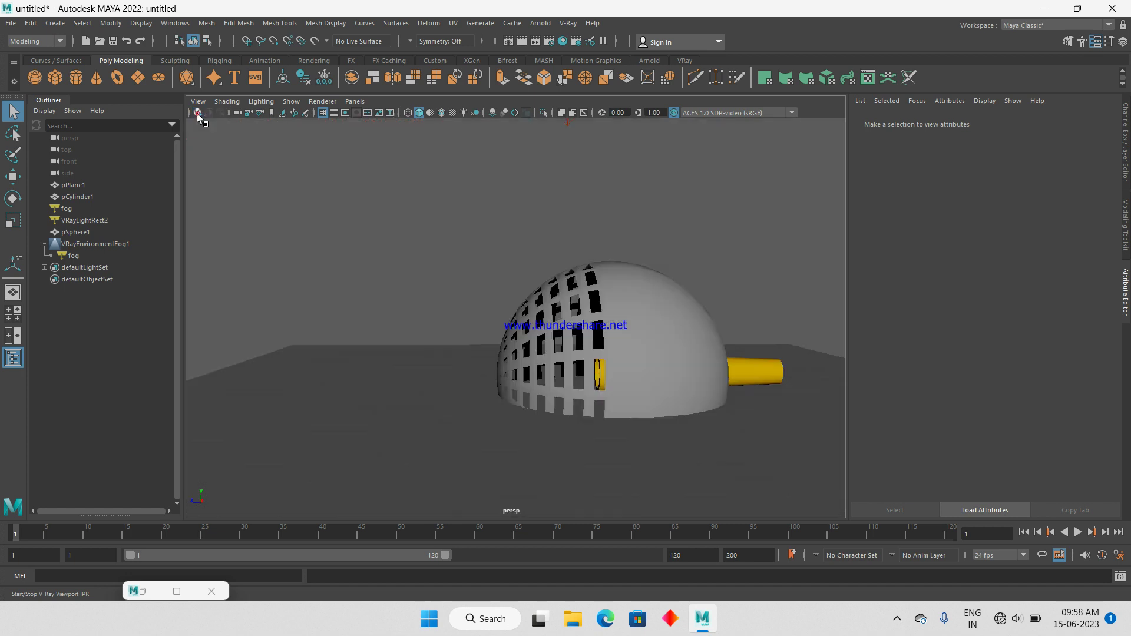
Start a new scene without saving and create a polygon sphere at the grid centre
click(1121, 293)
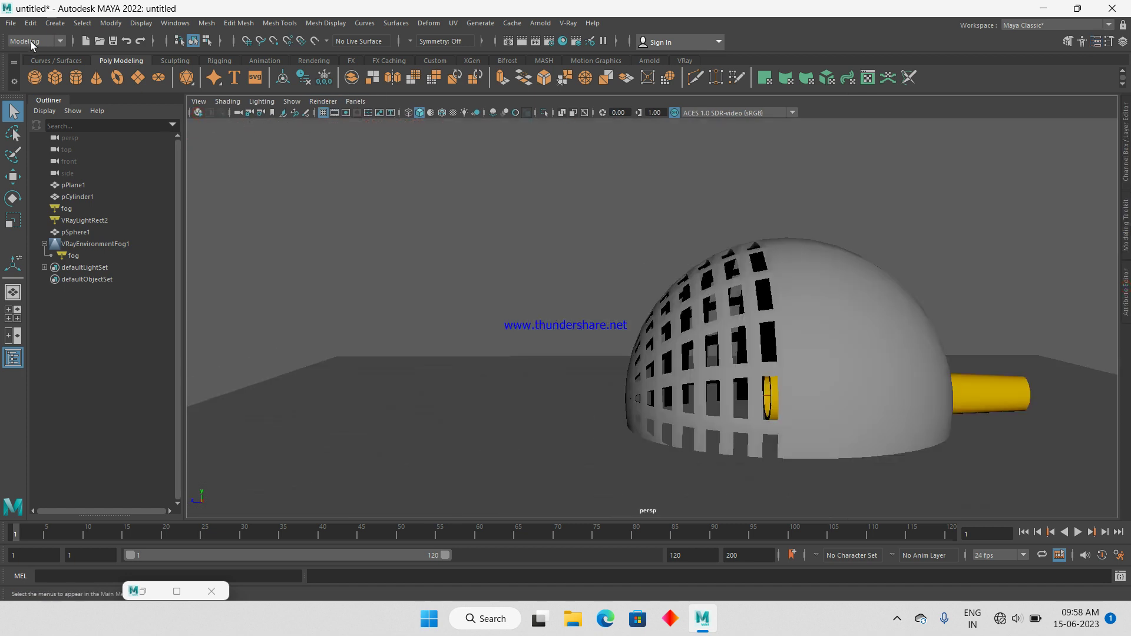
click(87, 41)
click(577, 310)
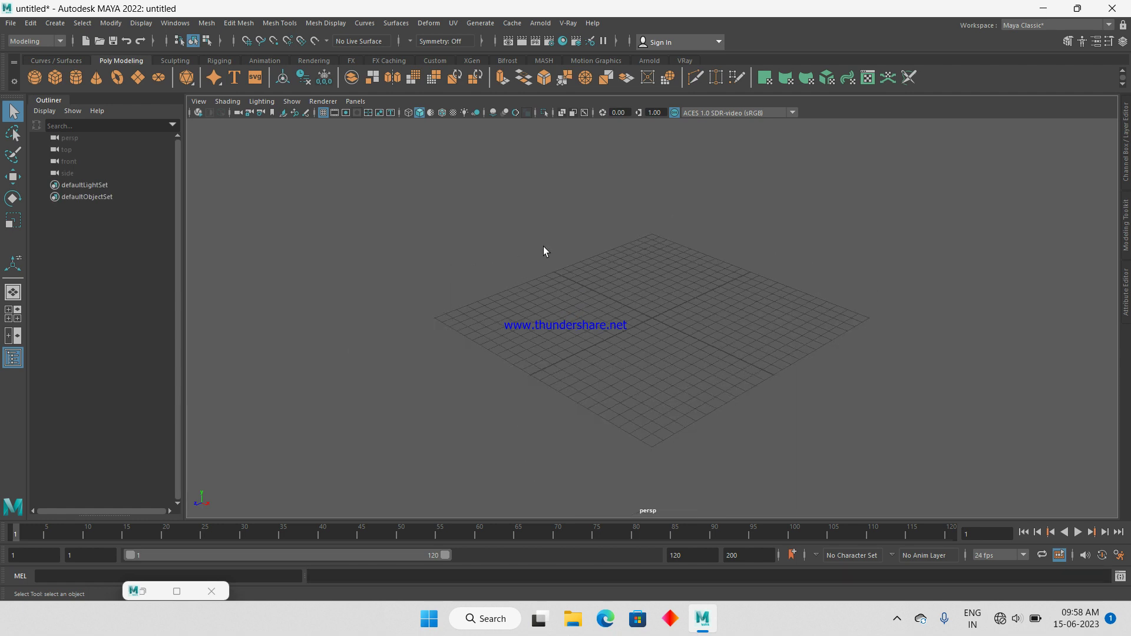
scroll(528, 238, up, 2)
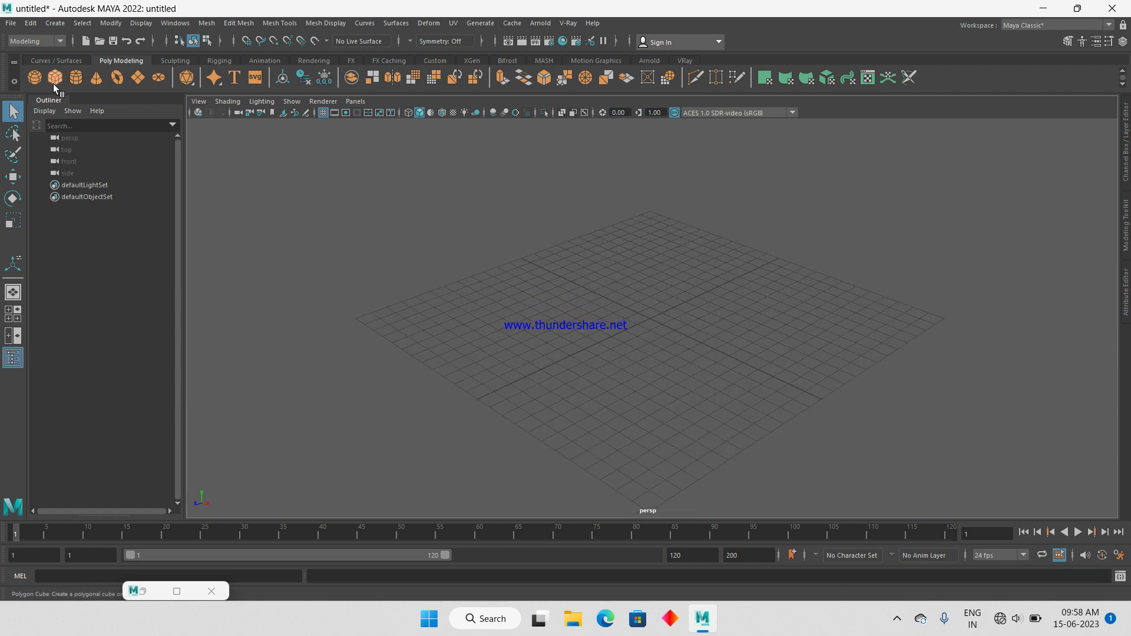
click(45, 79)
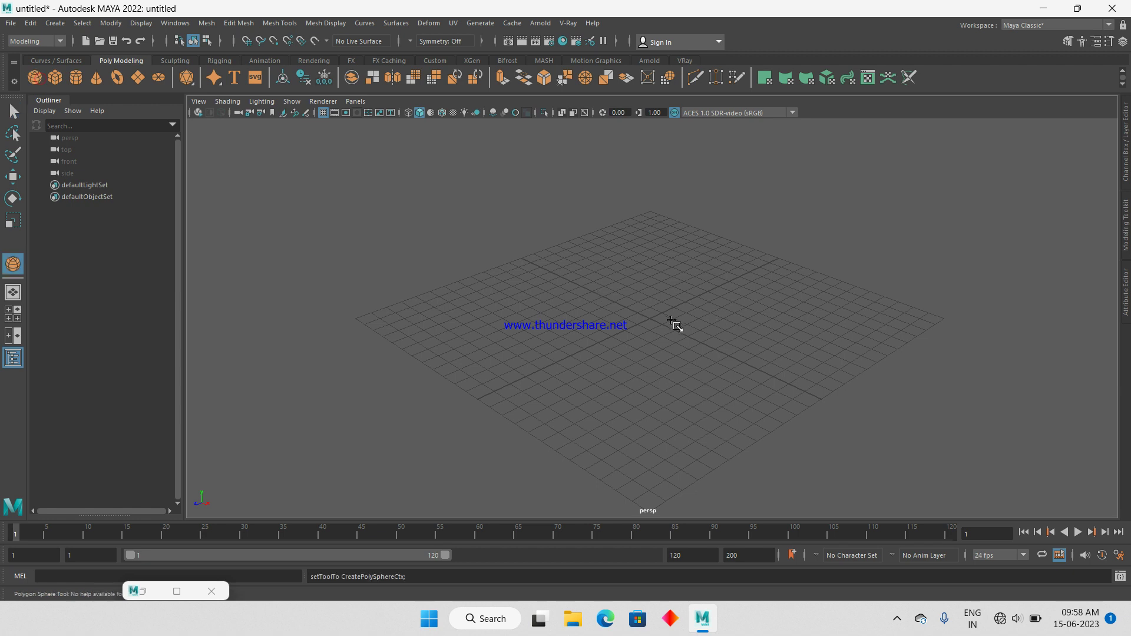
drag(651, 321, 669, 357)
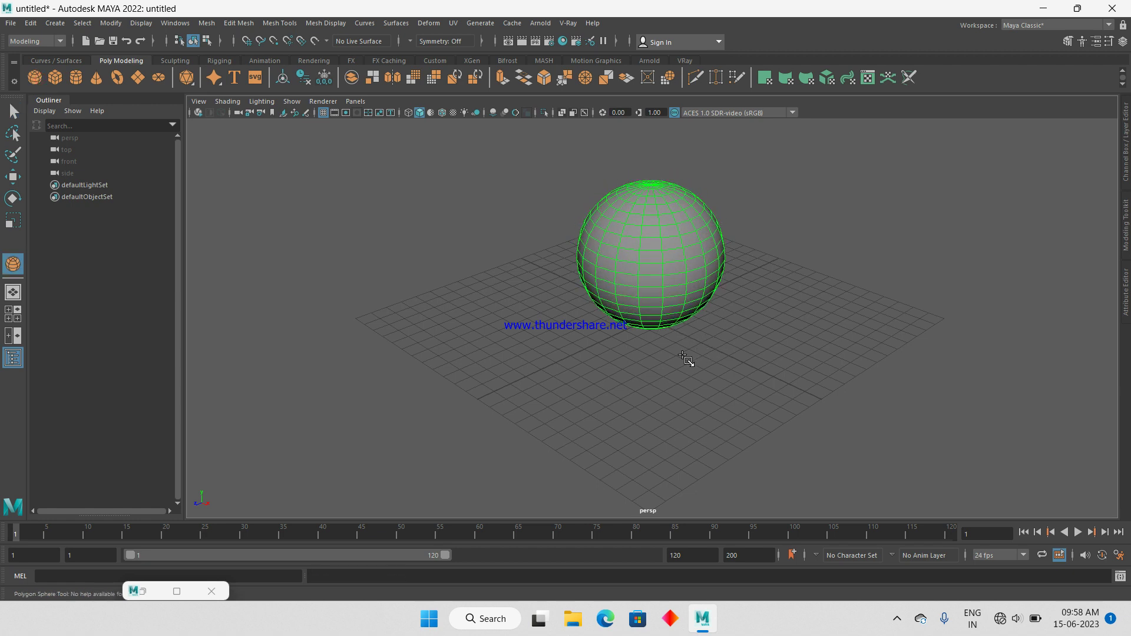
Add a large plane above the sphere with 50 × 50 width and height subdivisions
click(138, 77)
drag(662, 319, 928, 383)
key(w)
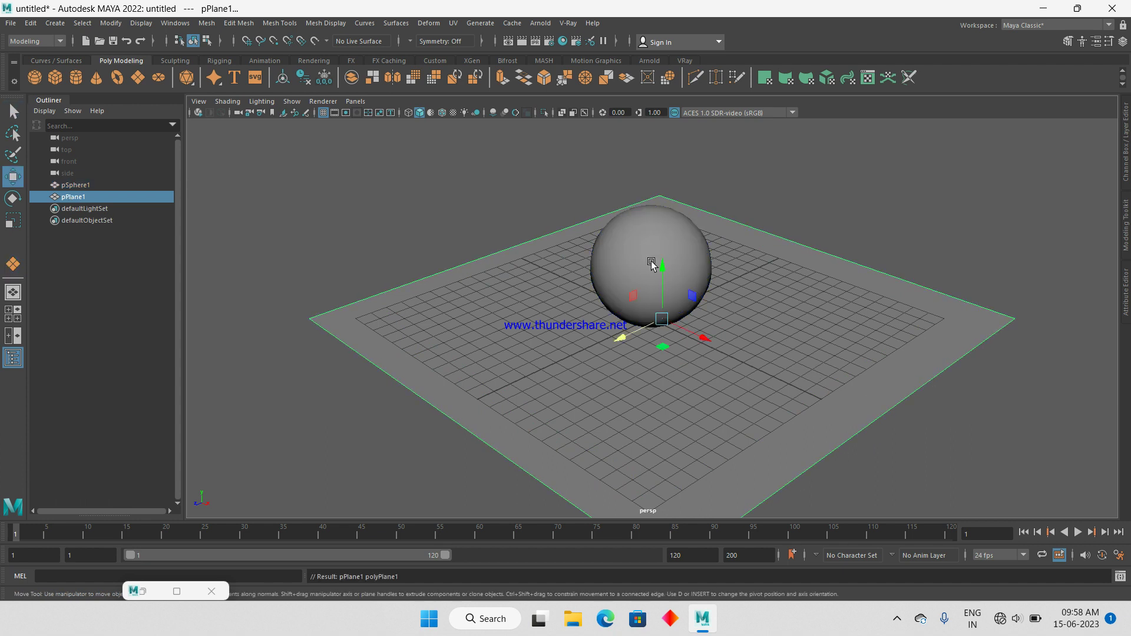
drag(659, 269, 663, 135)
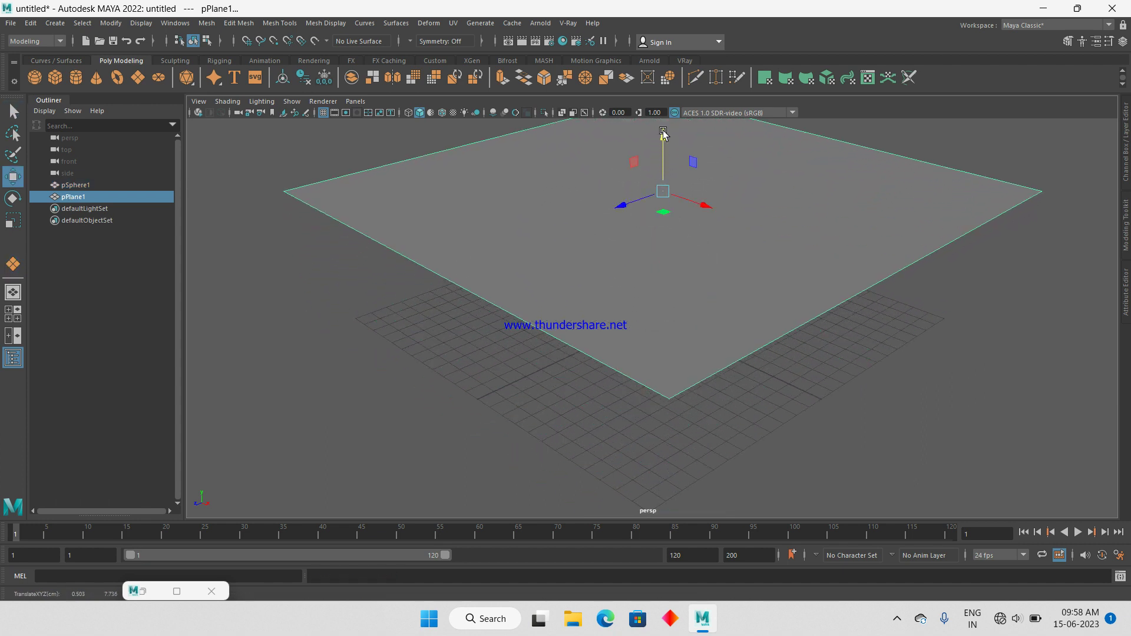
click(1096, 42)
click(981, 122)
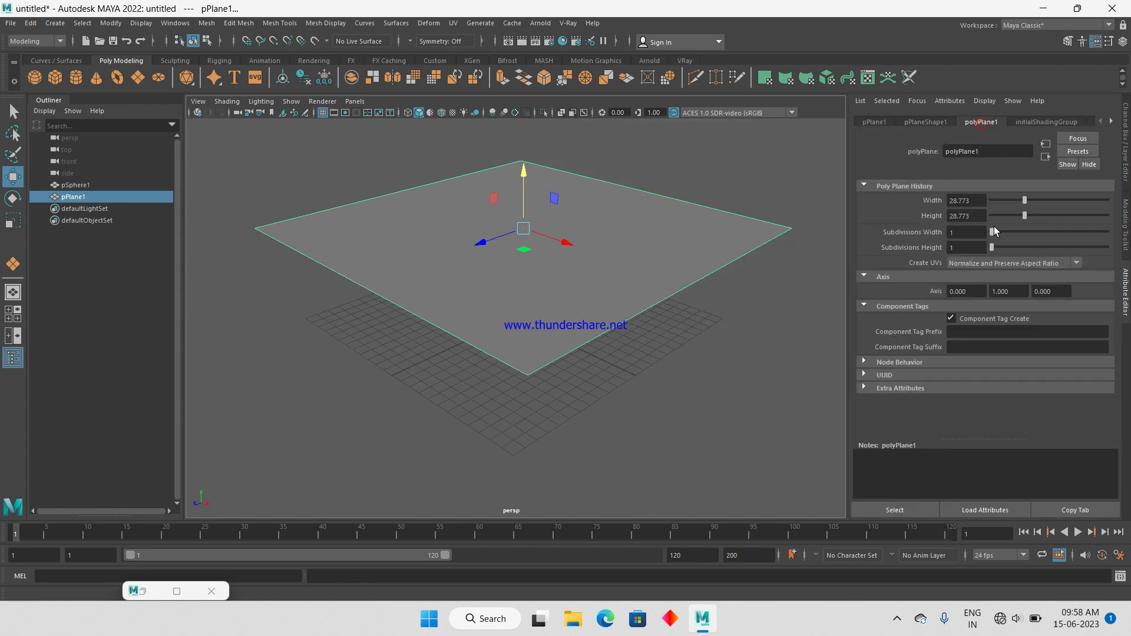
drag(992, 233, 1107, 233)
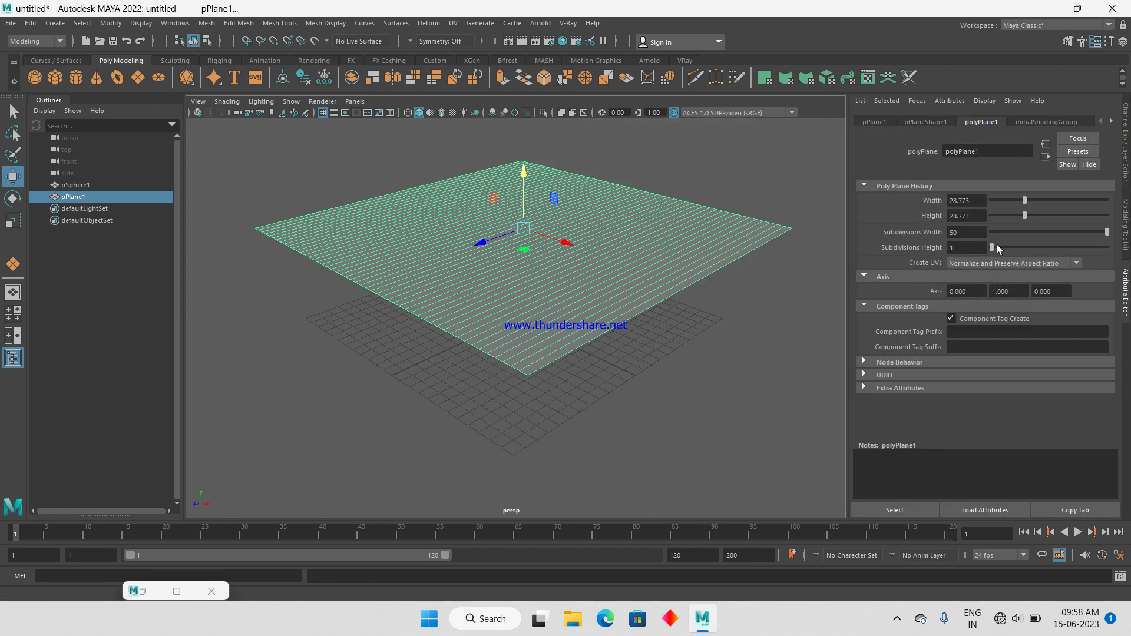
drag(995, 248, 1107, 247)
mouse_move(495, 341)
alt+mouse_down()
mouse_move(464, 306)
mouse_move(492, 305)
alt+mouse_up()
click(39, 44)
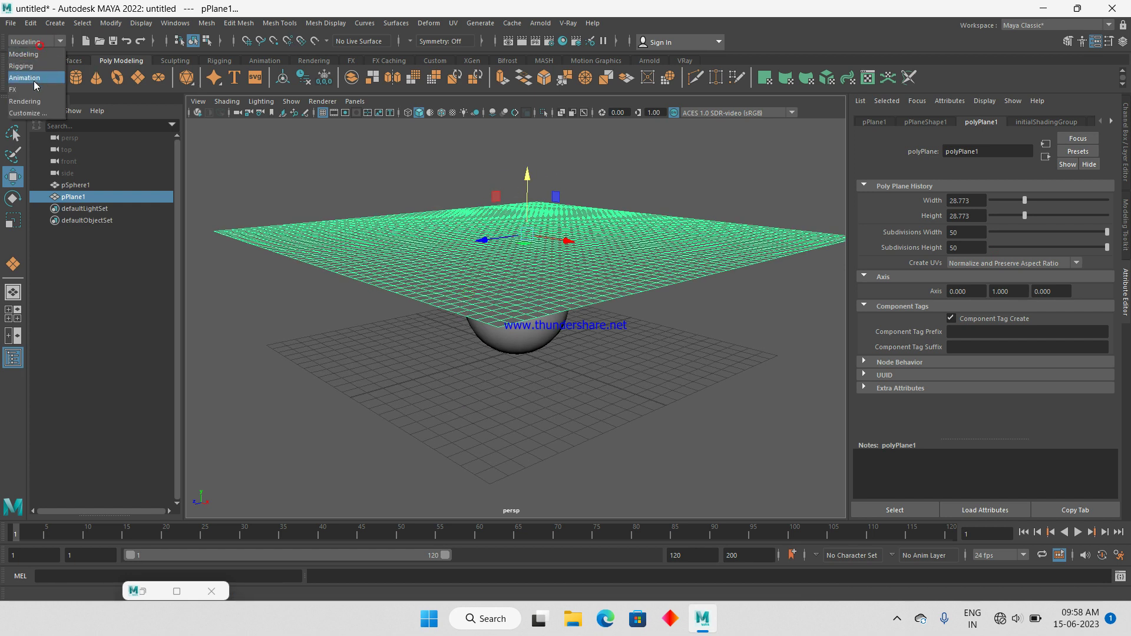
Switch to the FX menu set and turn the plane into an nCloth
click(35, 95)
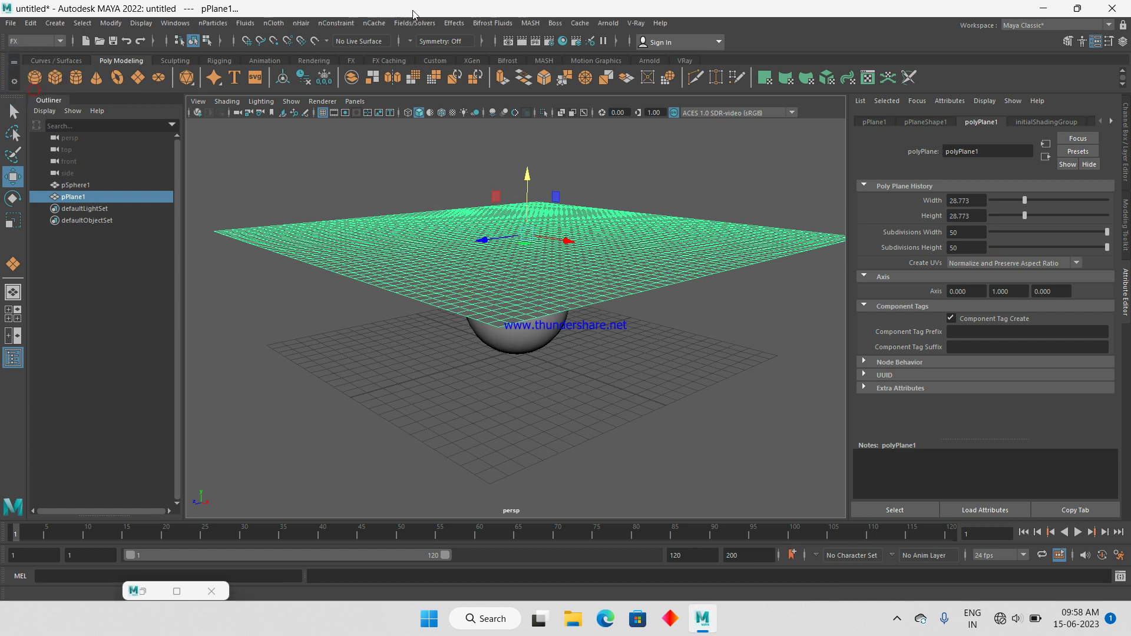
click(274, 23)
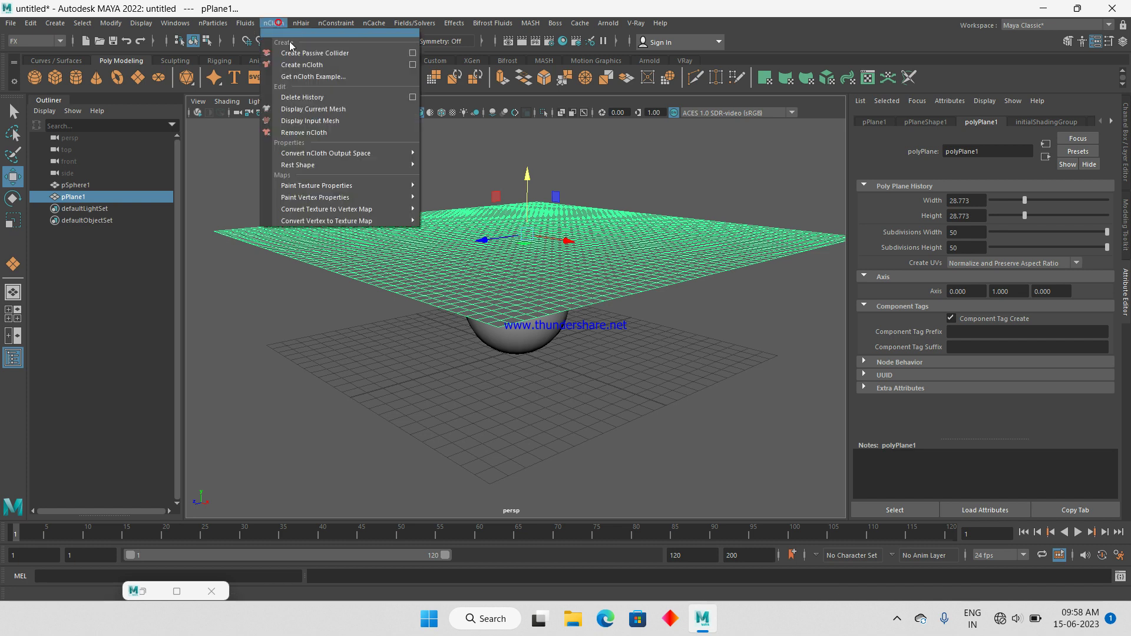
click(303, 65)
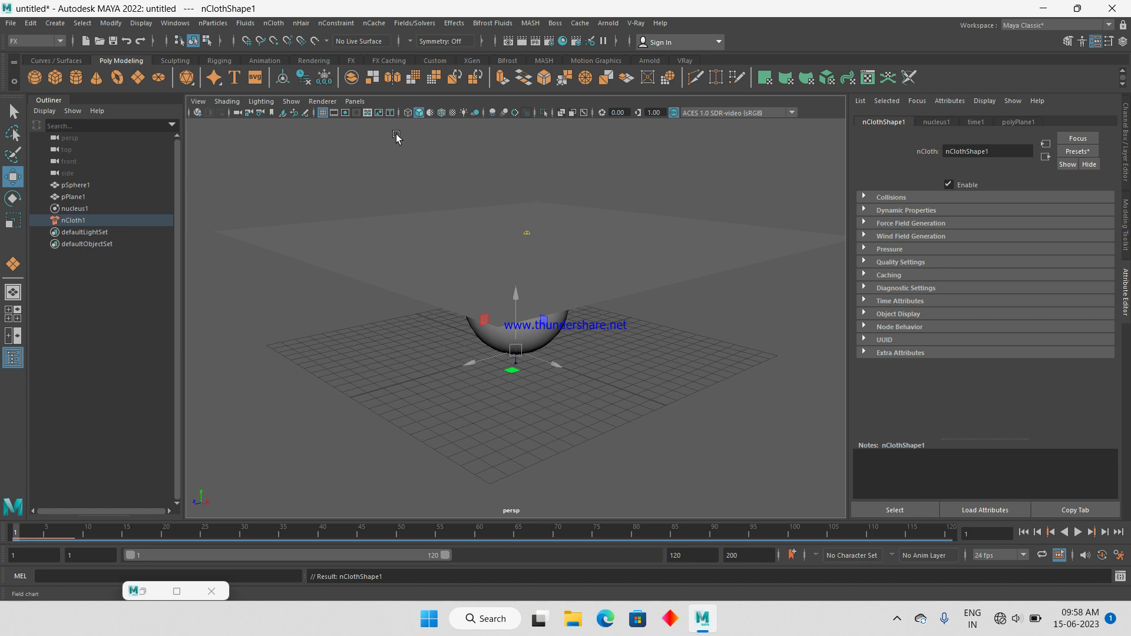
Make the sphere a passive collider and play the cloth draping over it
click(526, 342)
click(208, 23)
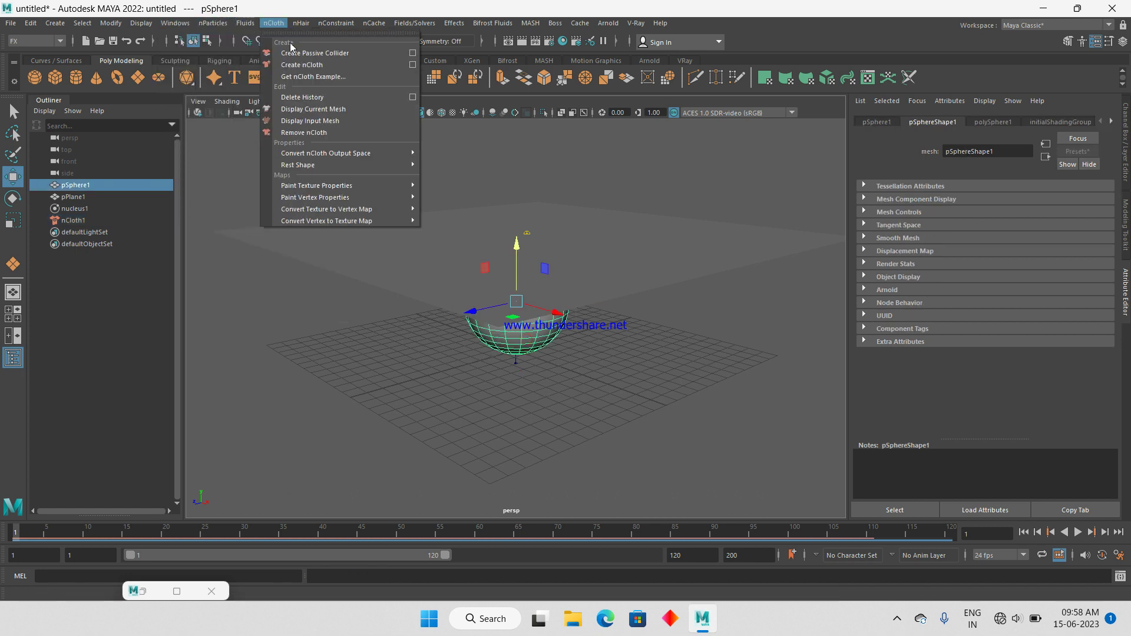
click(330, 52)
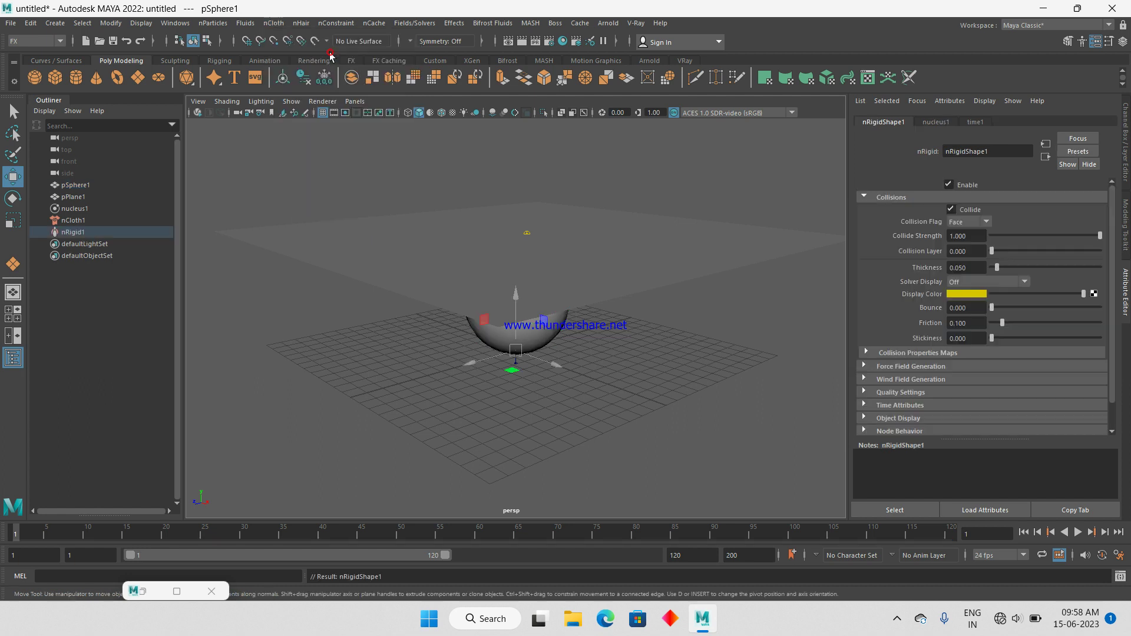
click(1078, 533)
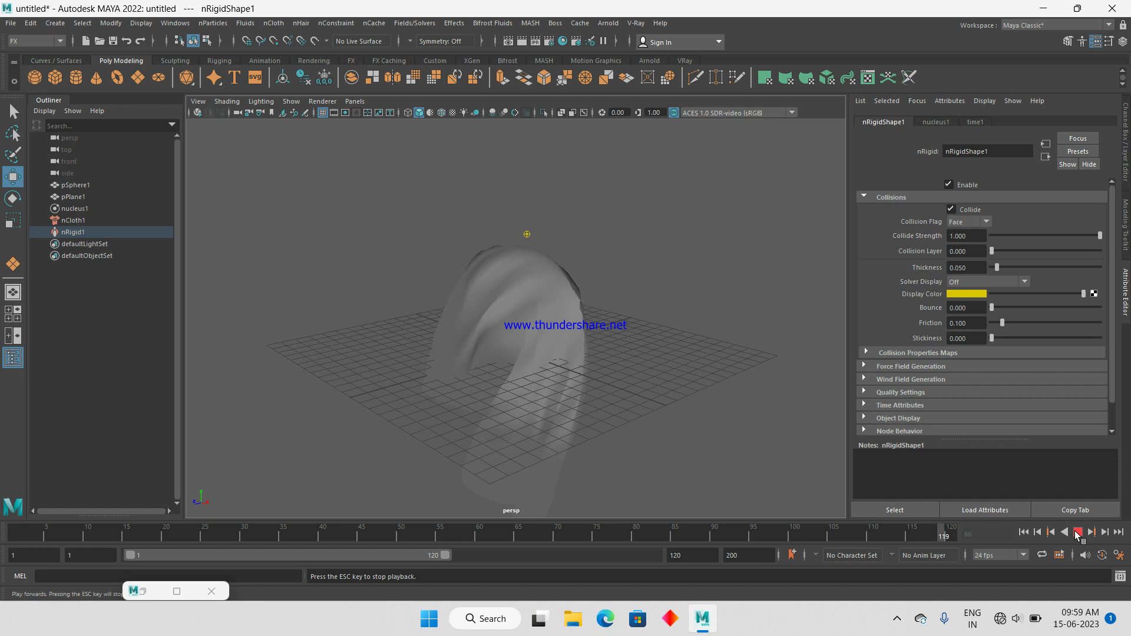
Extend the end frame to 300, replay the cloth to frame 154, and add a ground plane
key(Escape)
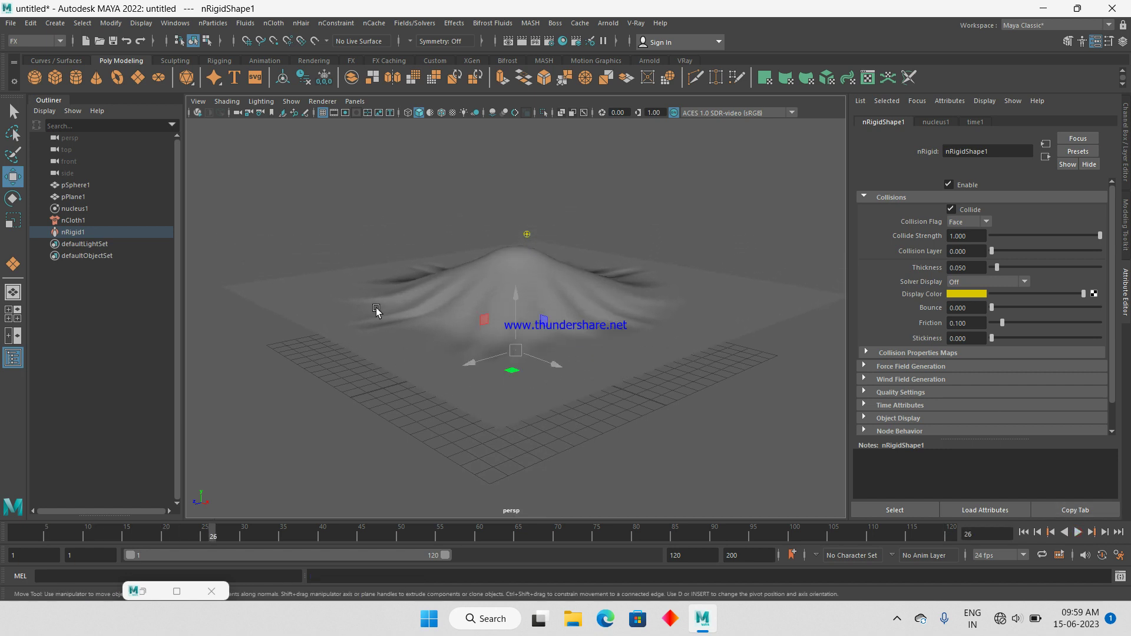
double_click(677, 555)
text(300)
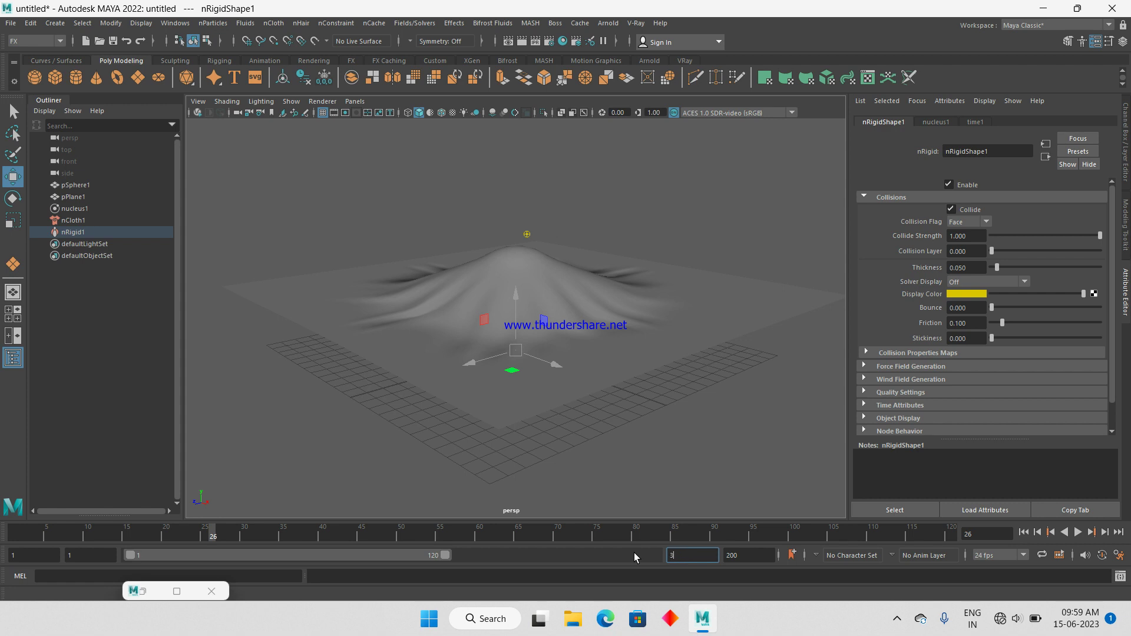
key(Return)
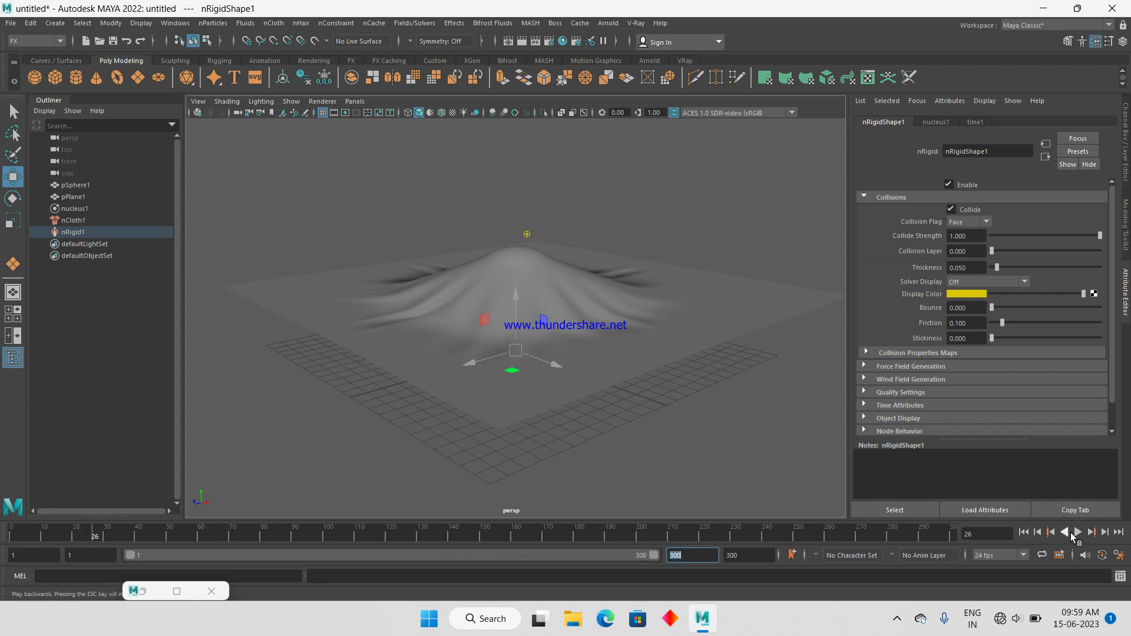
click(1076, 533)
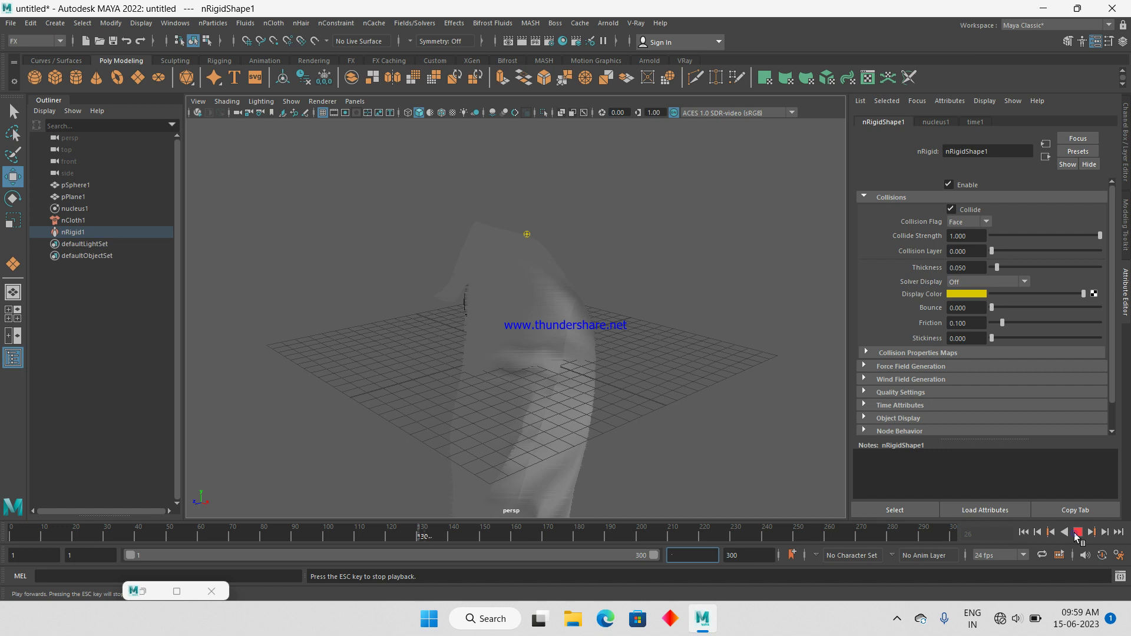
click(1075, 532)
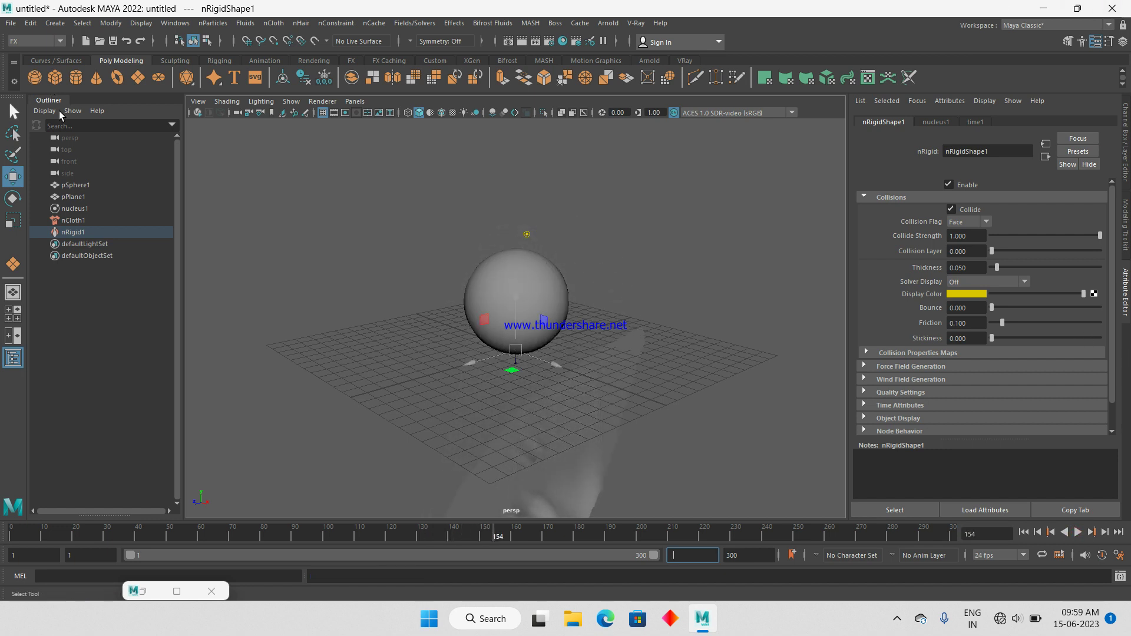
click(138, 78)
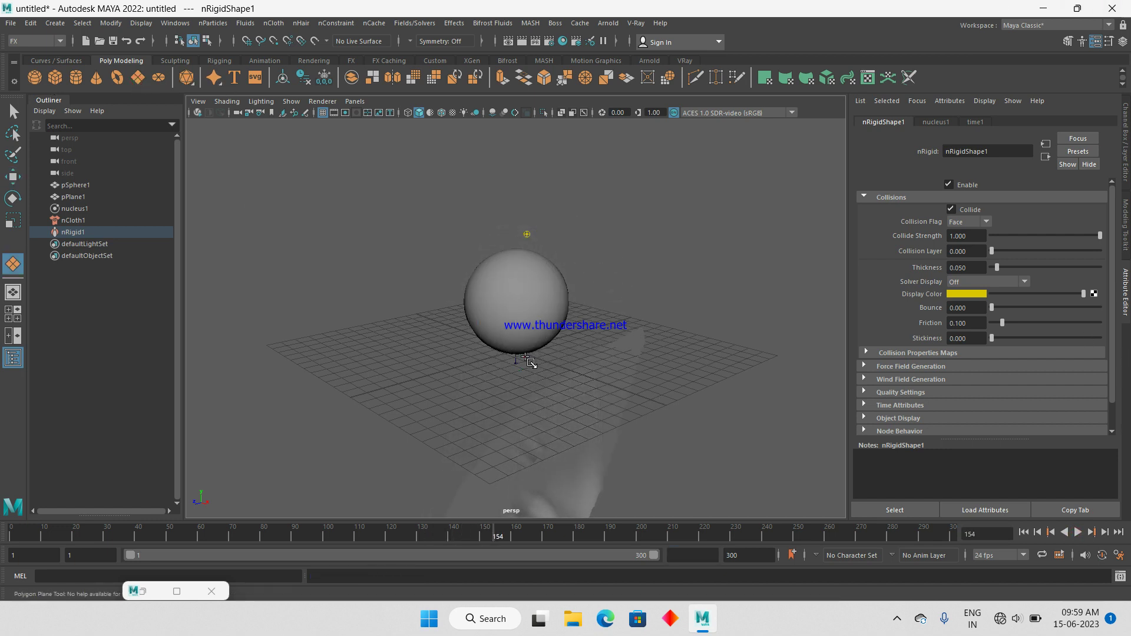
click(684, 384)
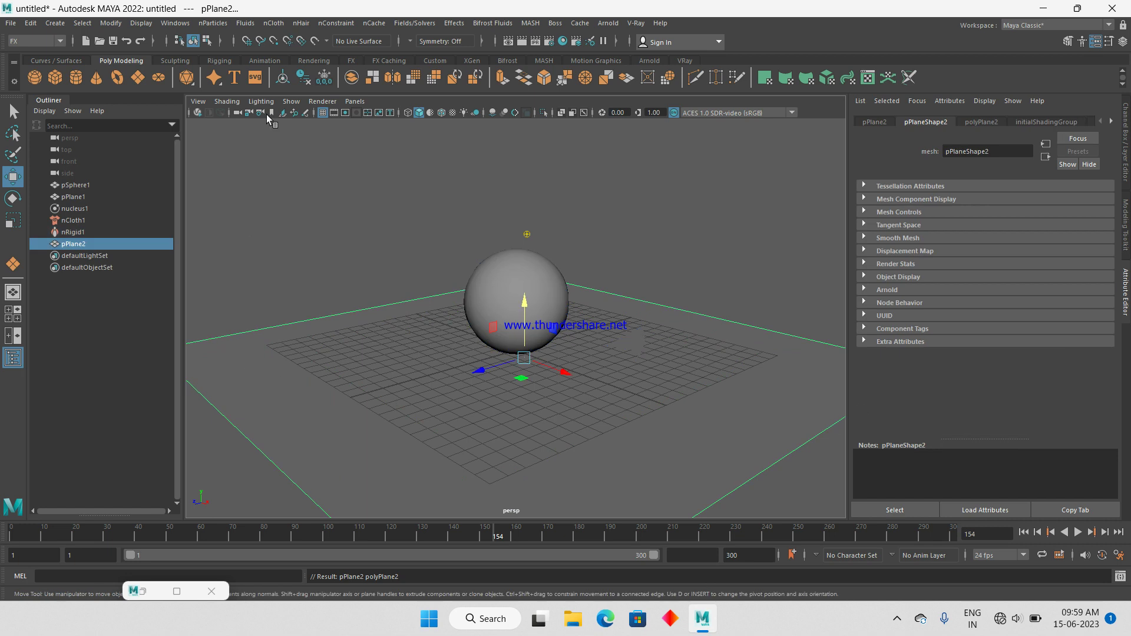
Make pPlane2 a passive ground collider and replay the cloth simulation from the start
click(284, 25)
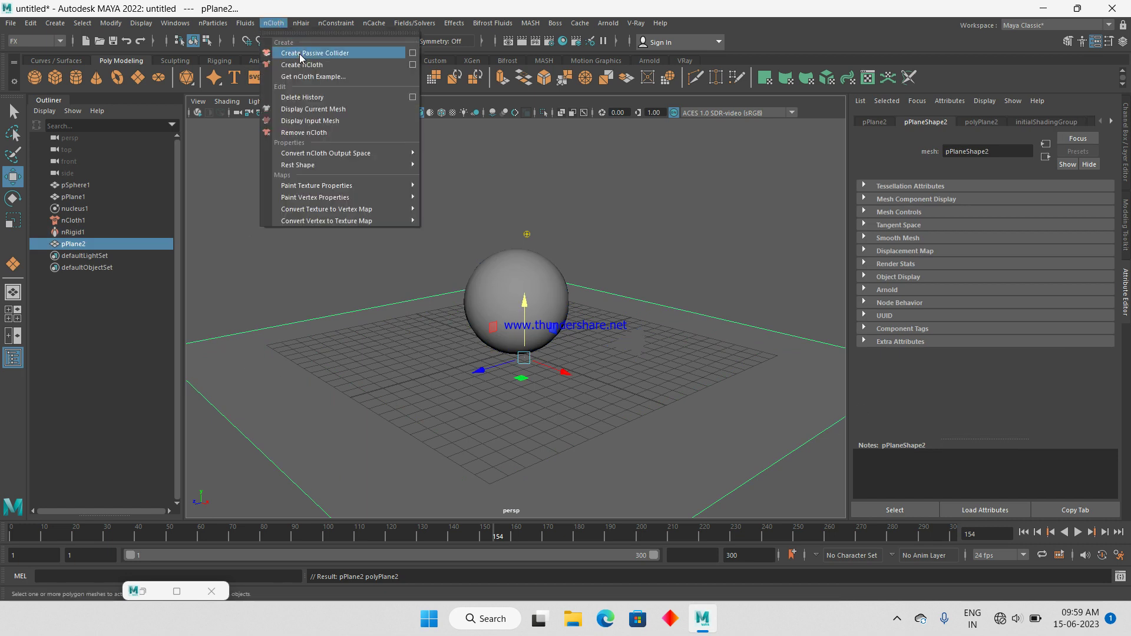
click(304, 52)
click(1023, 532)
click(1078, 532)
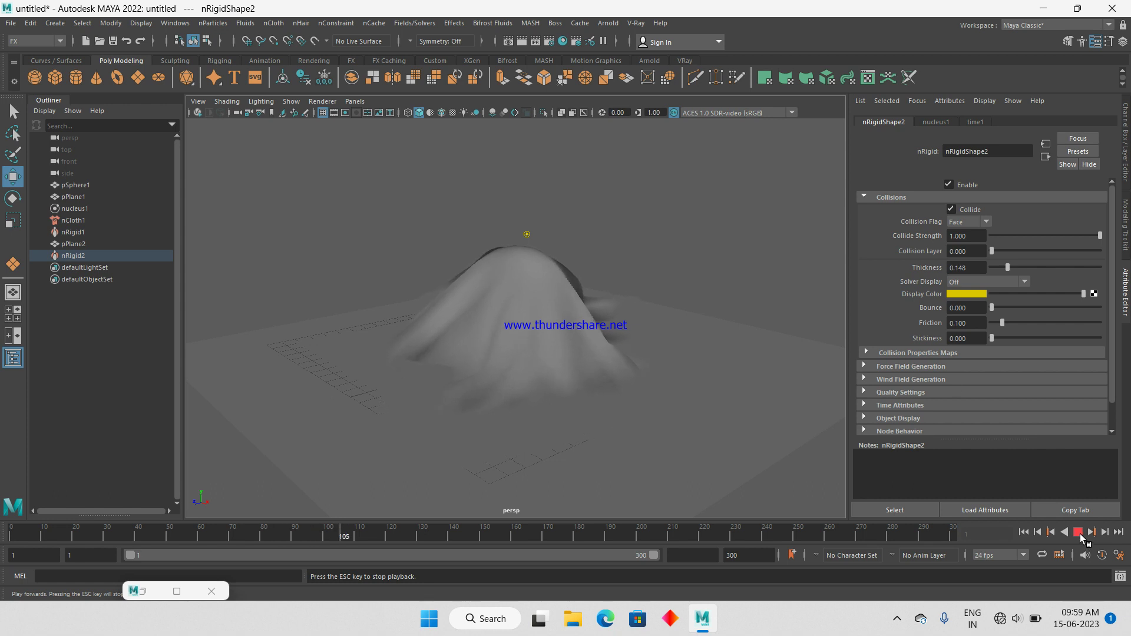
key(space)
key(space)
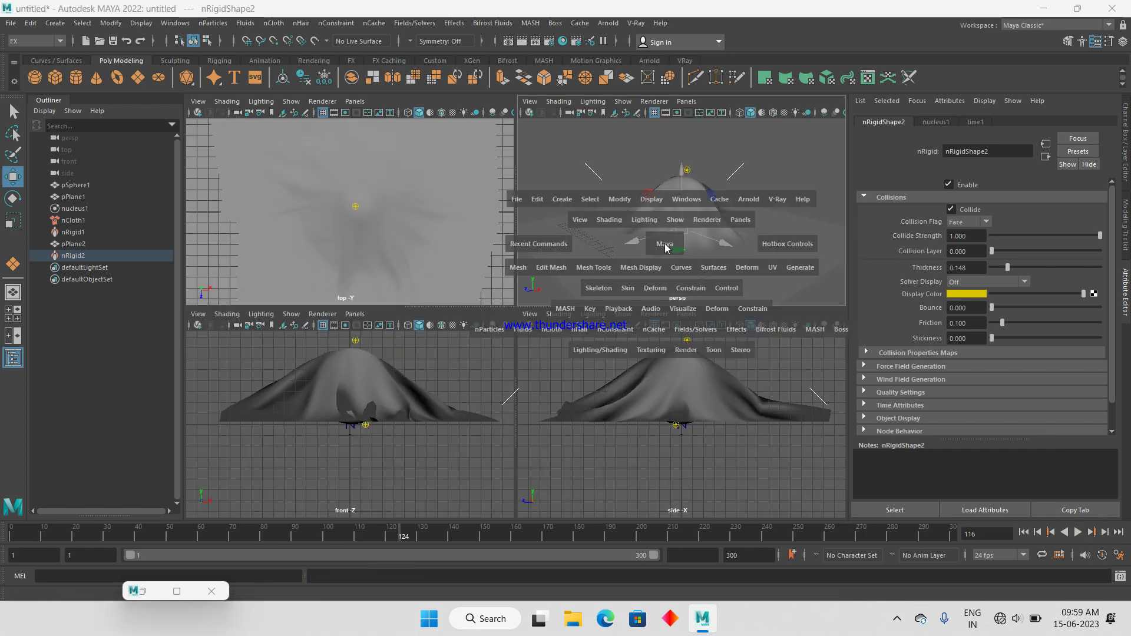
Stop the simulation at frame 137, inspect the folded cloth, then start a new scene
key(Escape)
click(651, 239)
mouse_move(651, 239)
alt+mouse_down()
mouse_move(593, 271)
mouse_move(584, 262)
mouse_move(647, 265)
alt+mouse_up()
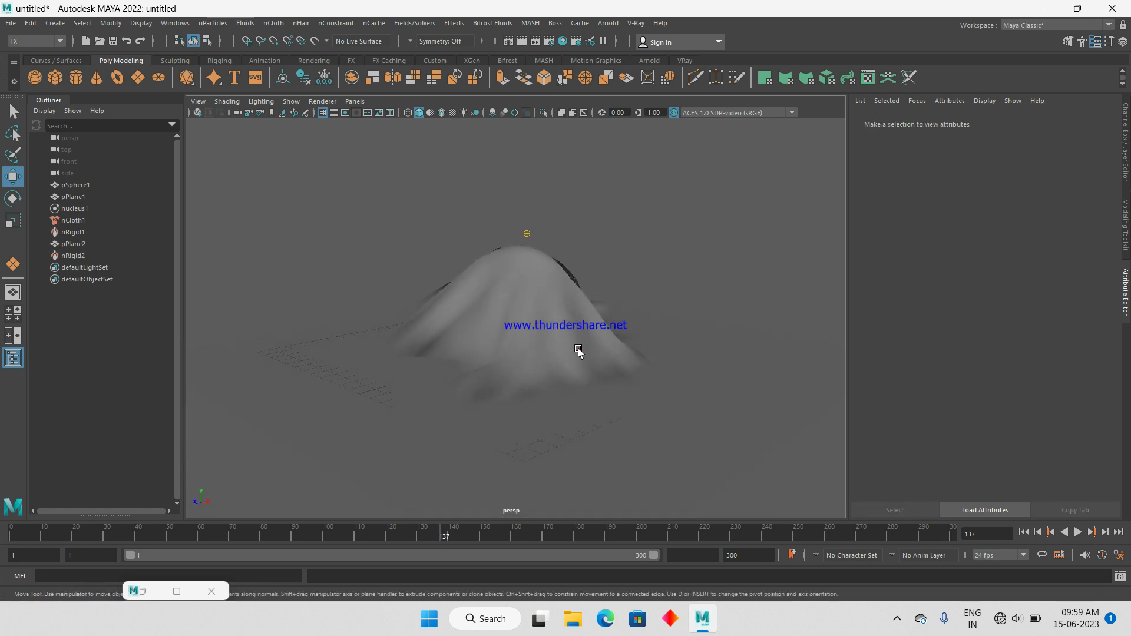
click(578, 349)
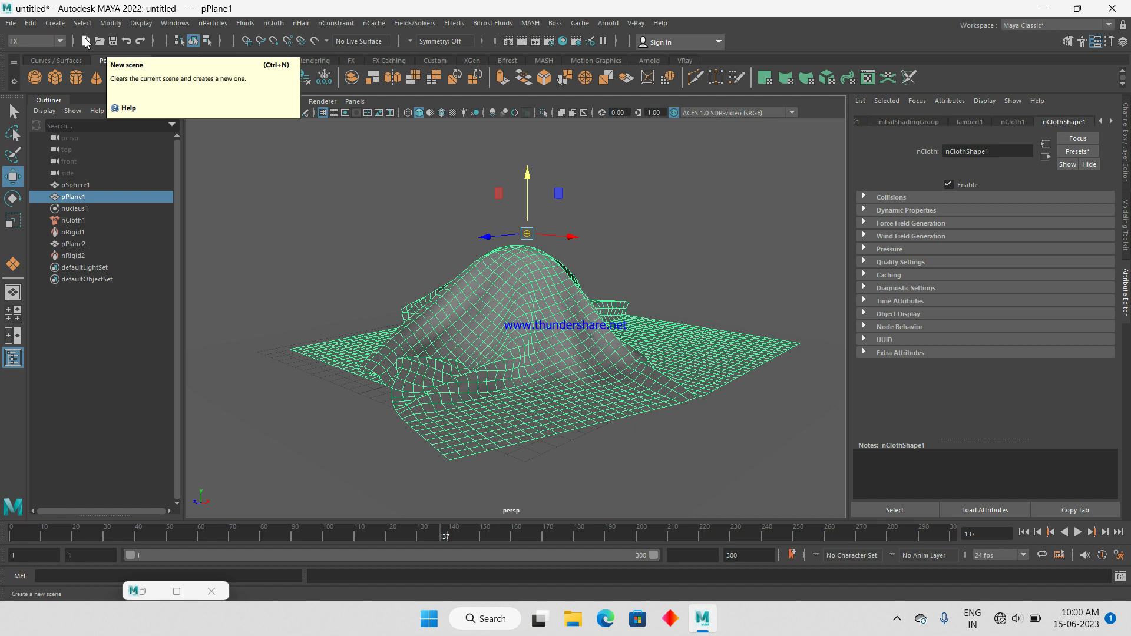
click(85, 41)
Discard the old scene and draw a flat Poly Cube slab on the grid
click(581, 311)
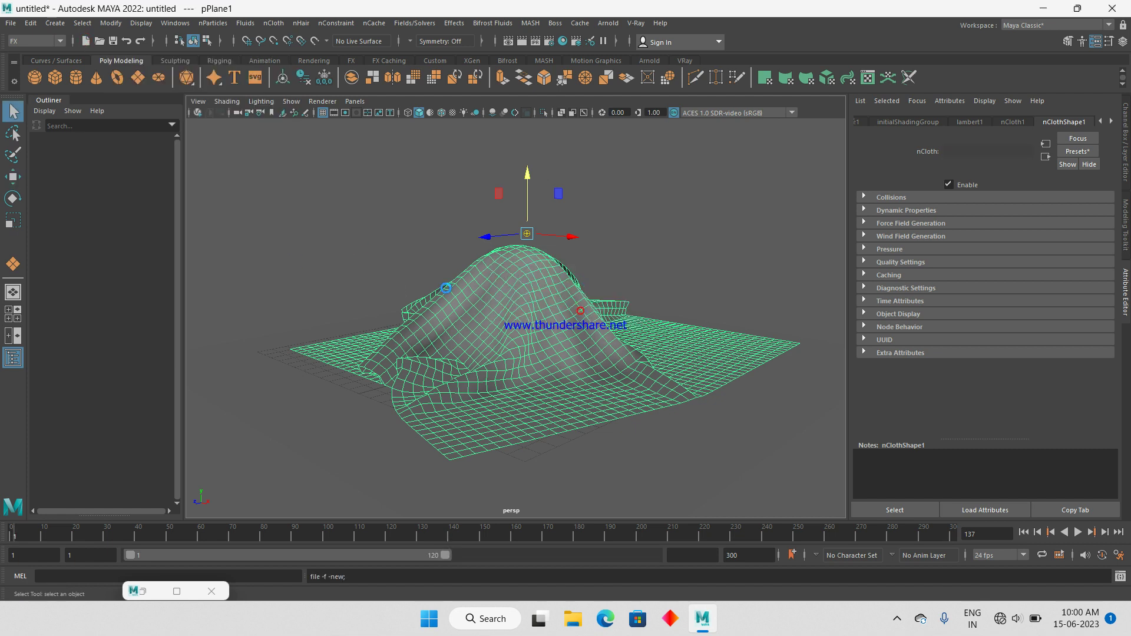
click(55, 77)
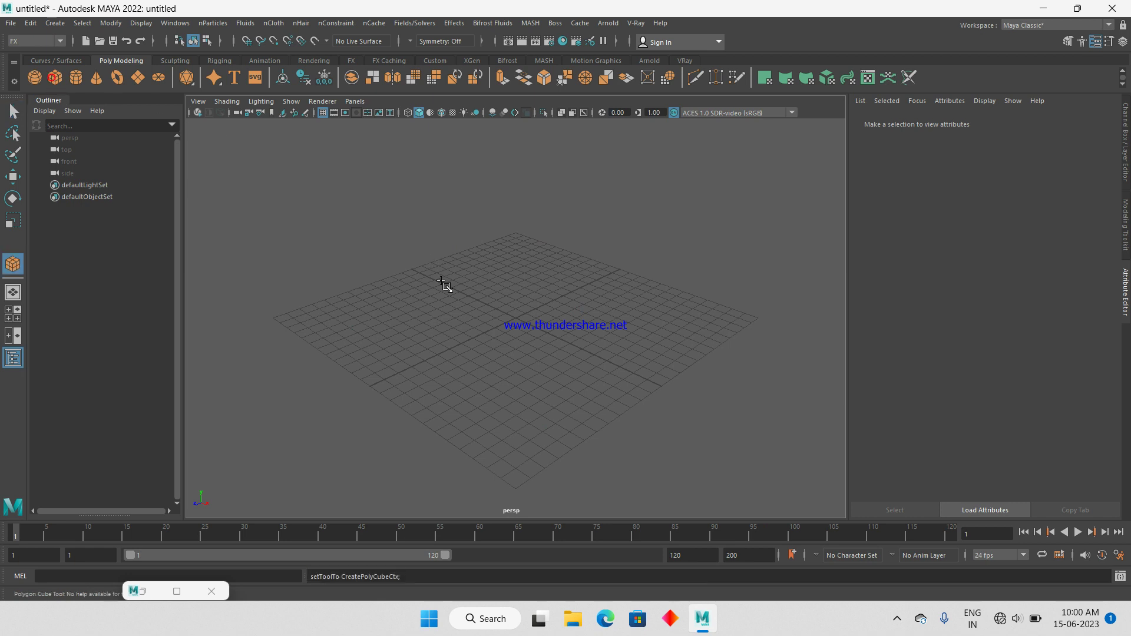
mouse_move(366, 322)
mouse_down()
mouse_move(682, 296)
mouse_move(681, 335)
mouse_up()
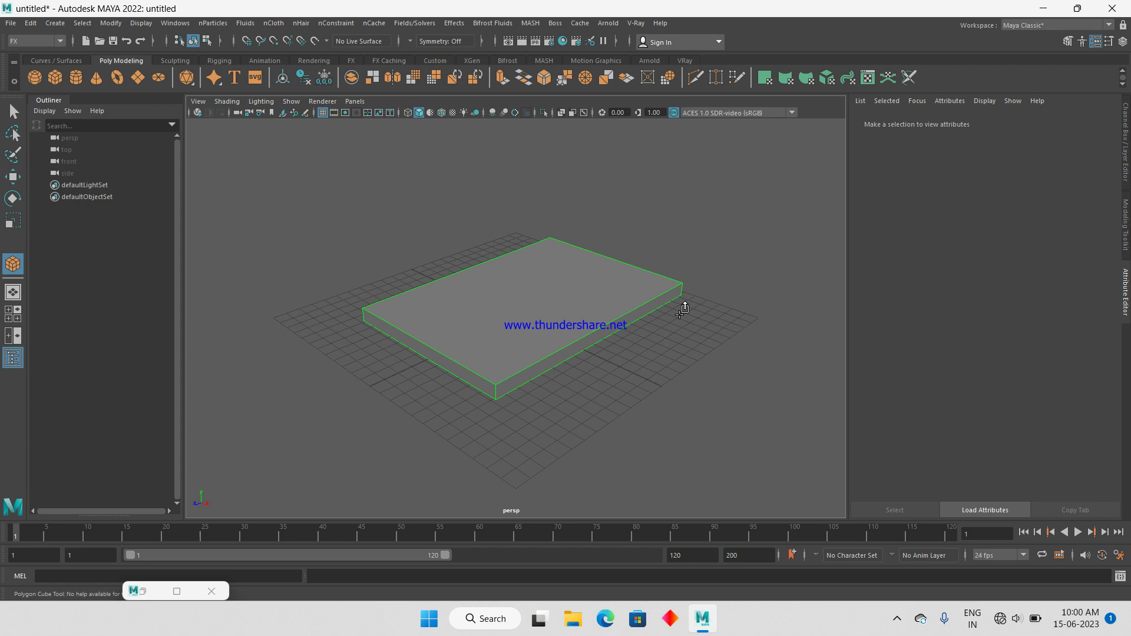
key(f)
key(w)
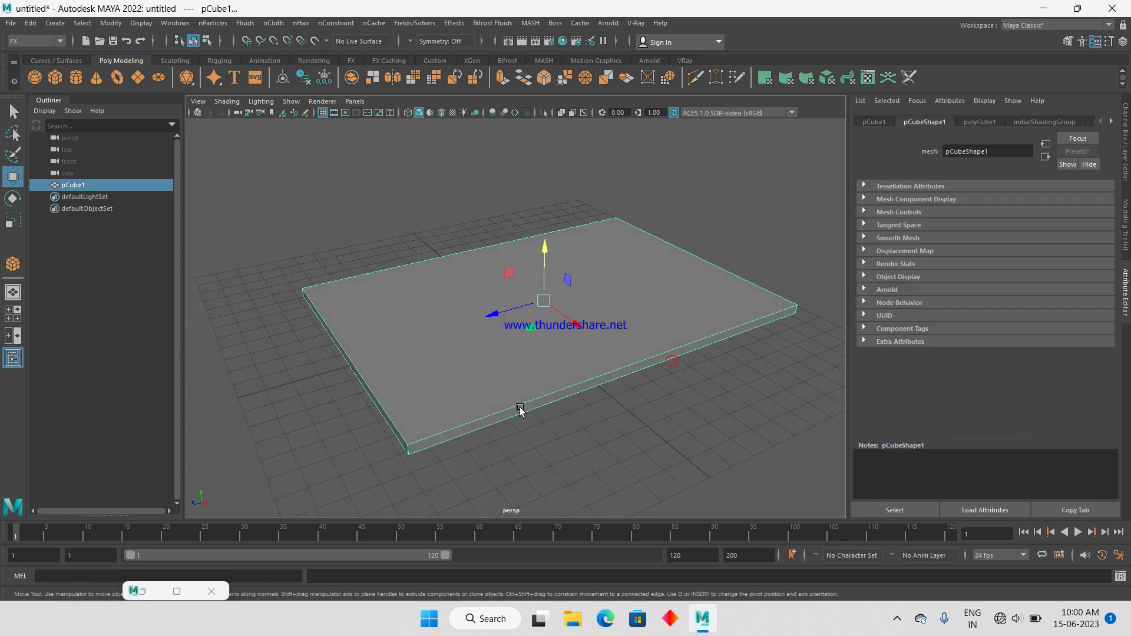
Set the slab's polyCube1 subdivisions to 7 width, 3 height and 7 depth
click(979, 121)
click(1007, 248)
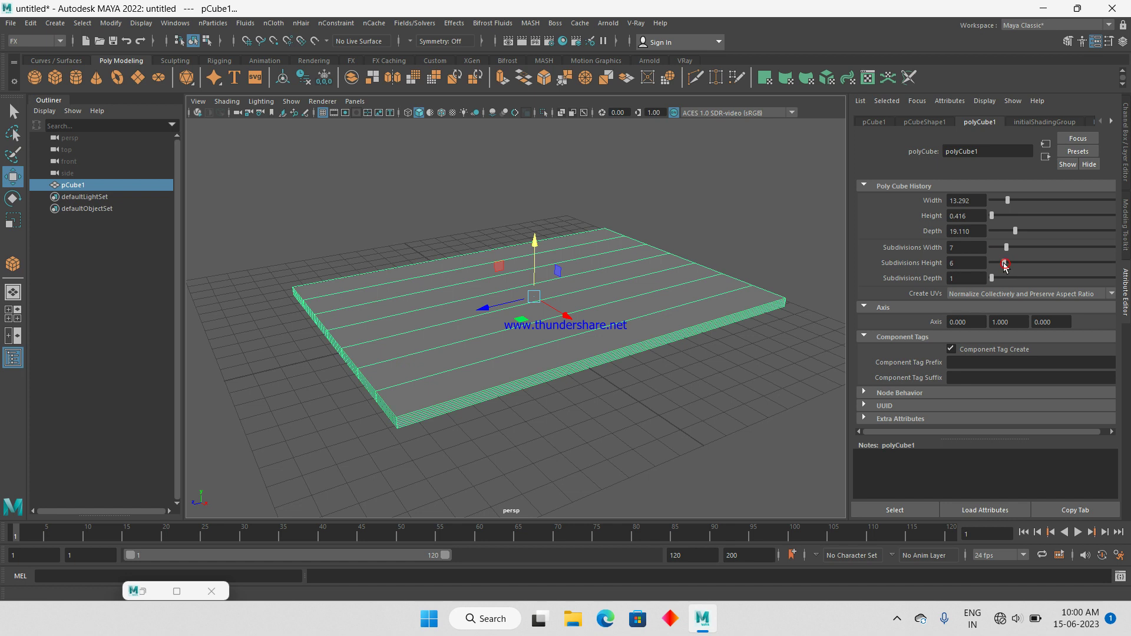
click(995, 263)
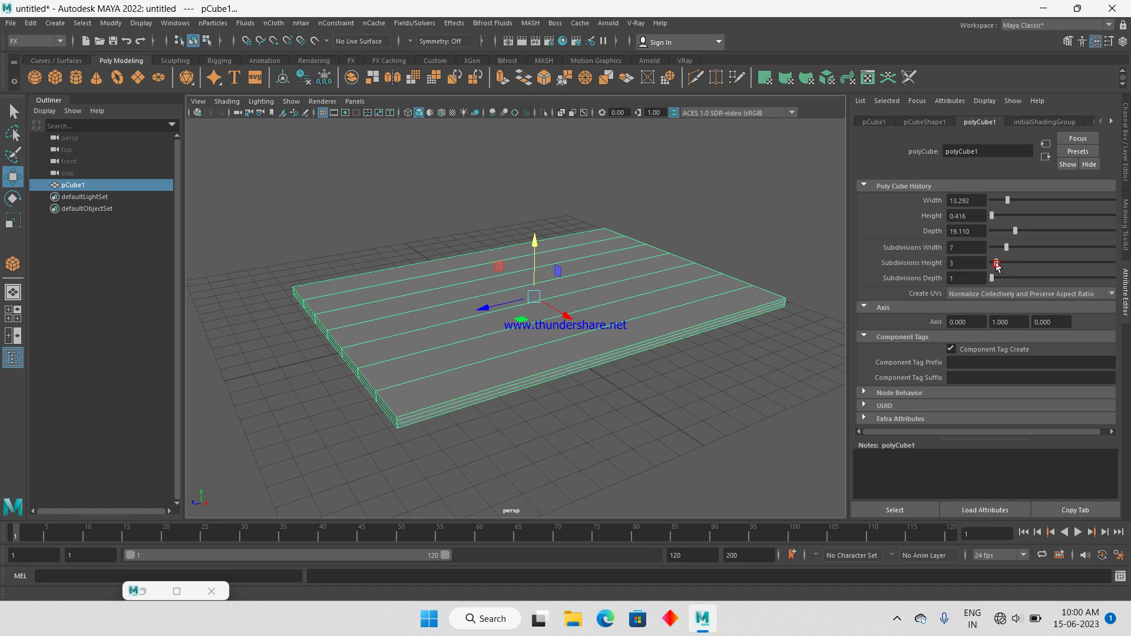
drag(995, 276, 1008, 277)
Convert the slab to nCloth, review its pressure and nucleus1 gravity (0.000), and play
click(273, 23)
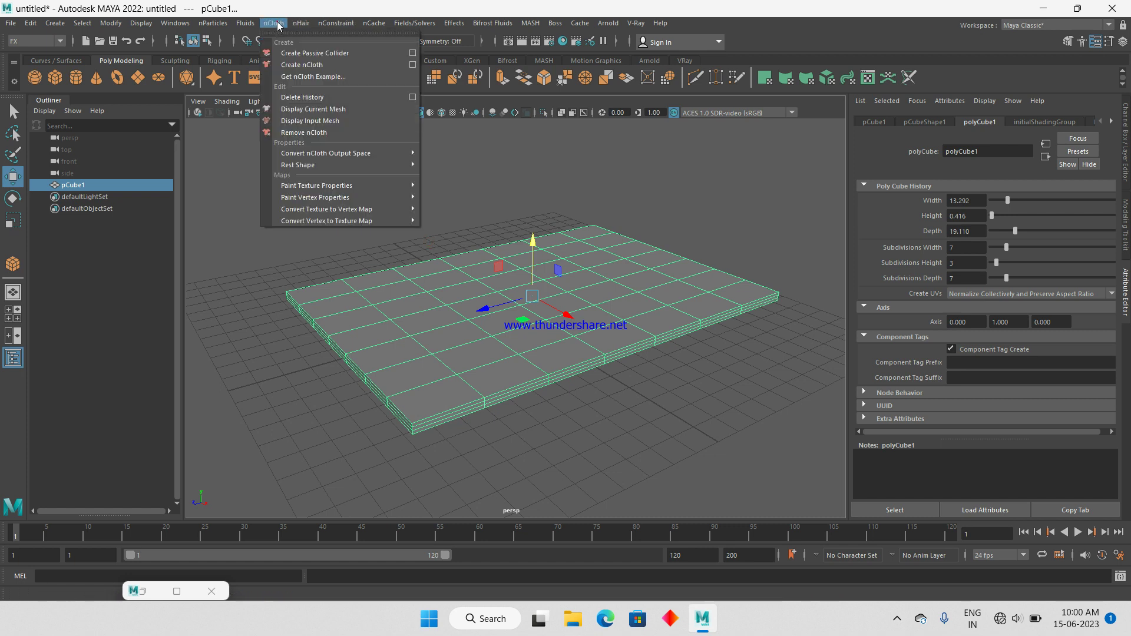
click(301, 64)
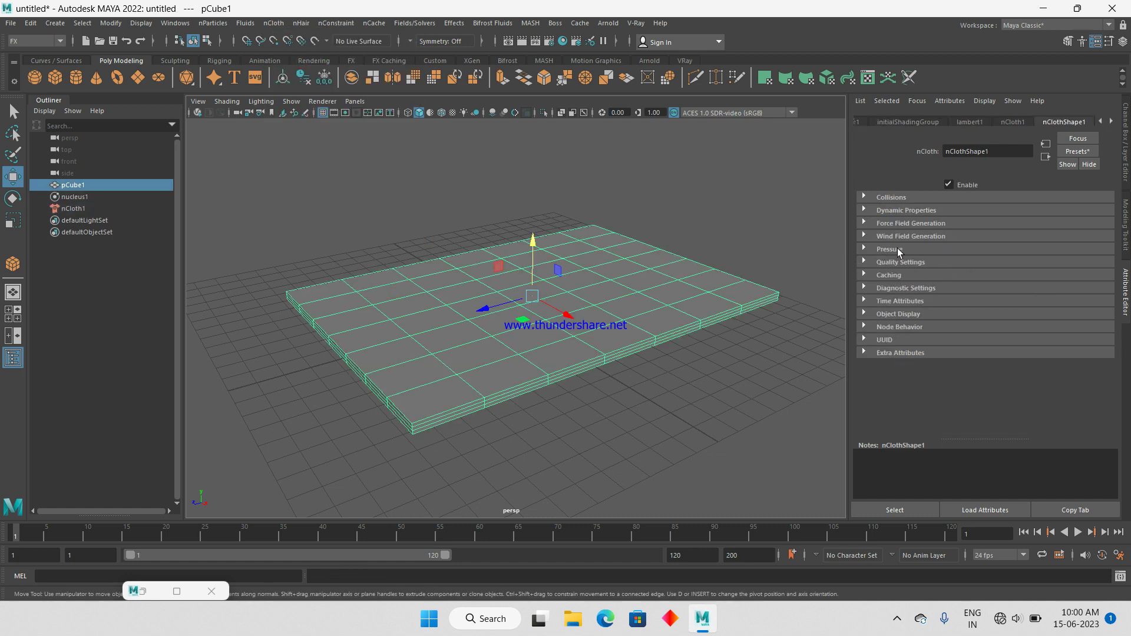
click(878, 250)
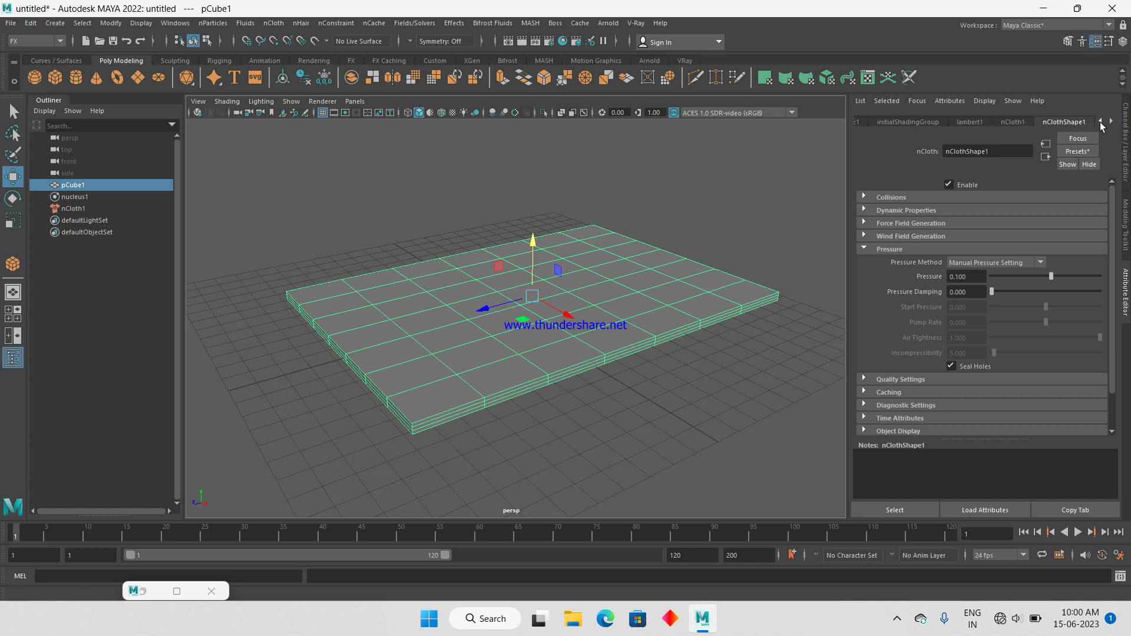
click(1111, 121)
click(1089, 122)
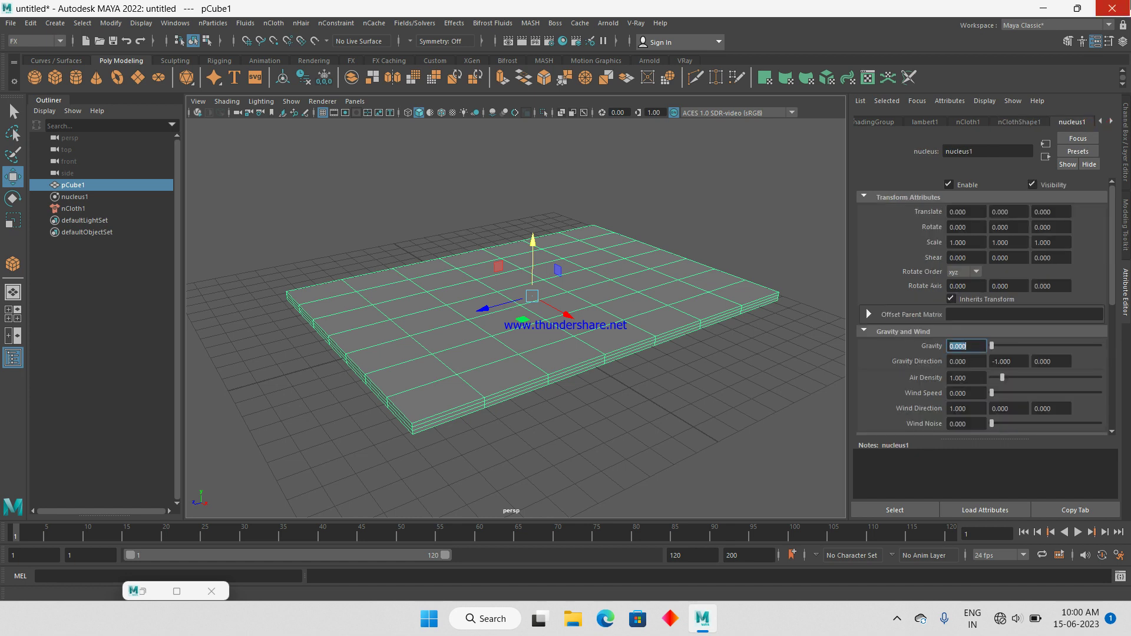
click(1077, 533)
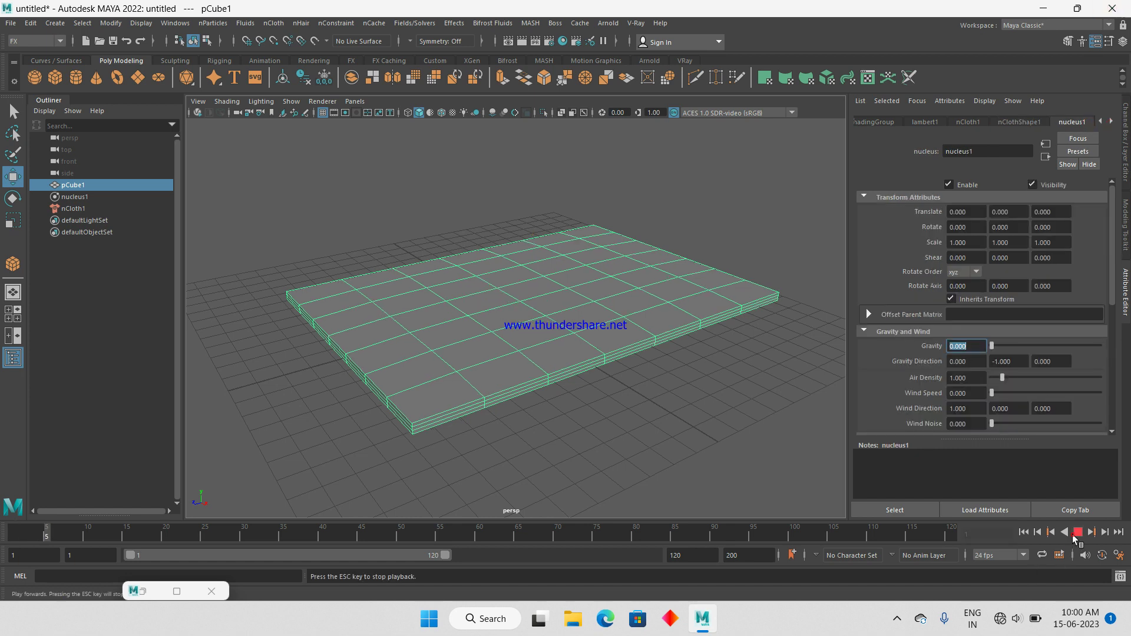
Rewind and replay the cloth simulation, reviewing nCloth1 attributes and reselecting the cloth
mouse_move(260, 454)
alt+mouse_down()
mouse_move(379, 354)
mouse_move(386, 372)
alt+mouse_up()
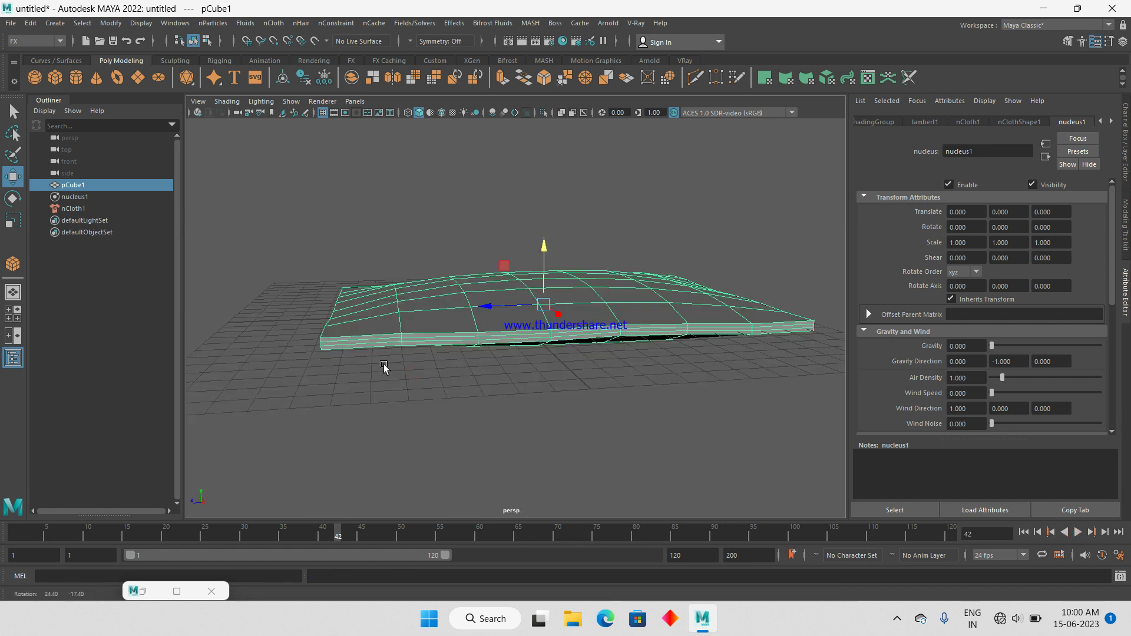
click(966, 121)
click(618, 271)
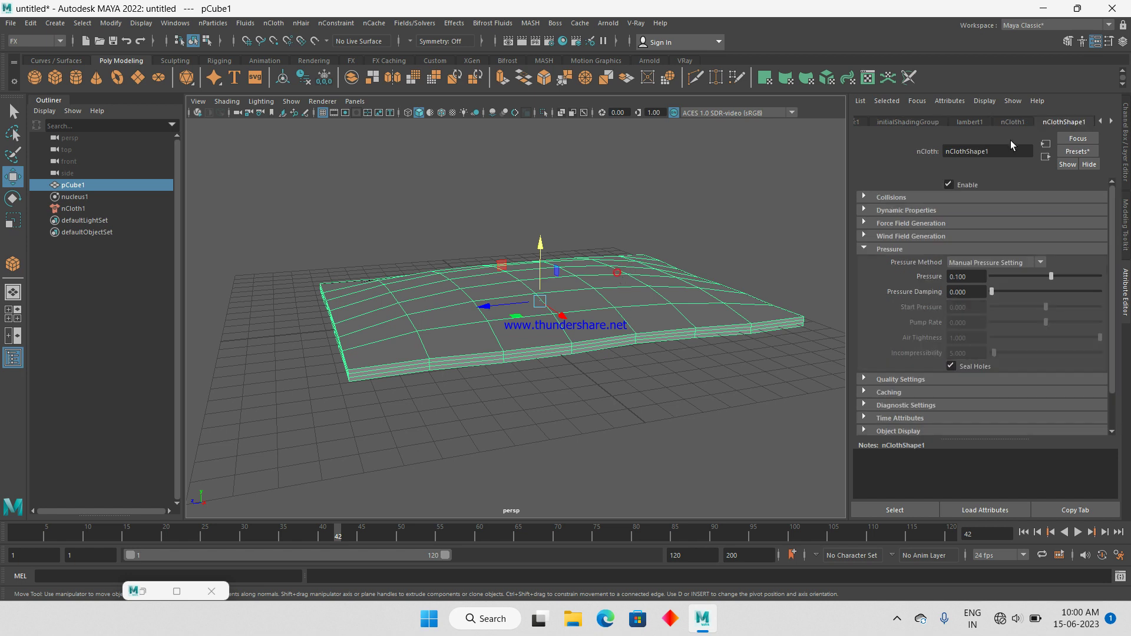
click(1008, 121)
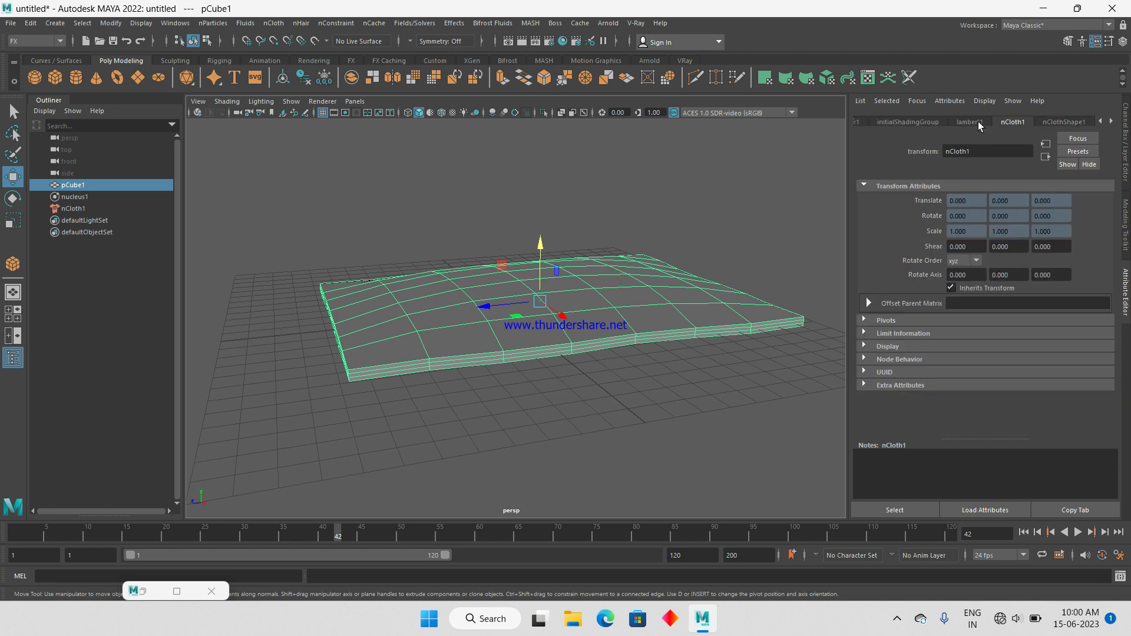
click(1065, 121)
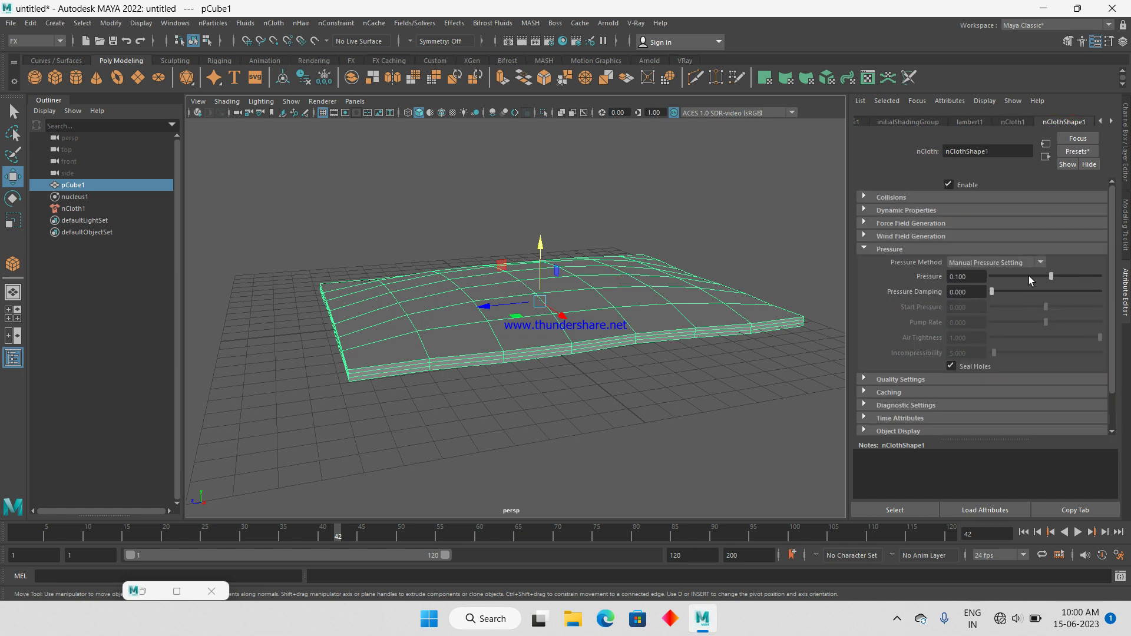
click(1024, 532)
click(1078, 532)
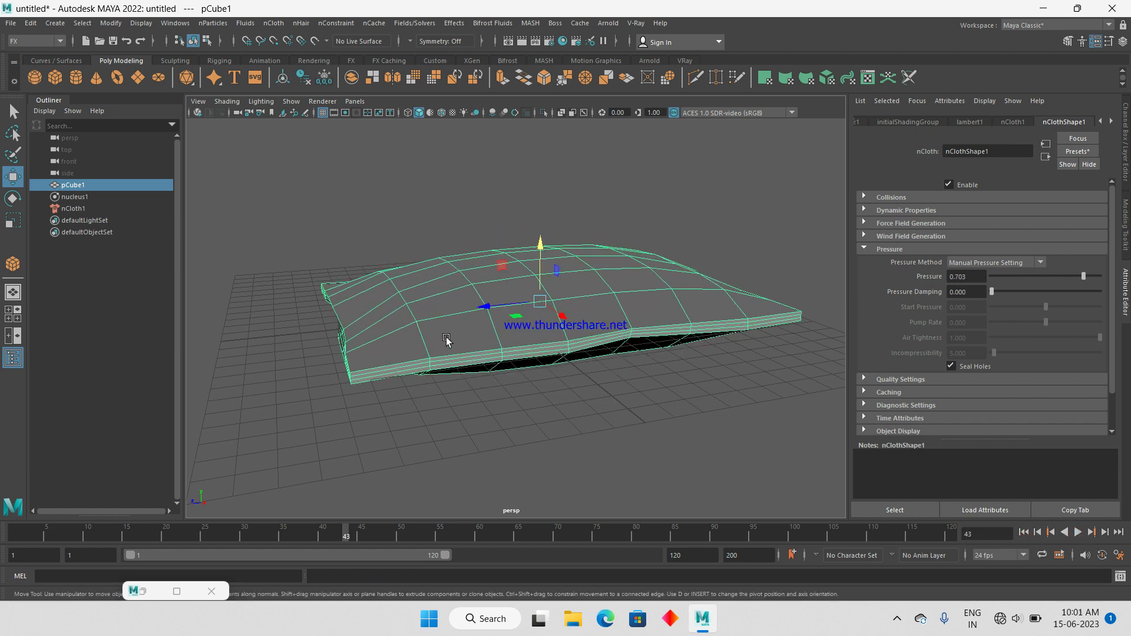
alt+drag(444, 363, 467, 386)
mouse_move(610, 416)
alt+mouse_down()
mouse_move(680, 434)
mouse_move(554, 337)
mouse_move(532, 270)
mouse_move(553, 326)
alt+mouse_up()
click(680, 434)
click(553, 327)
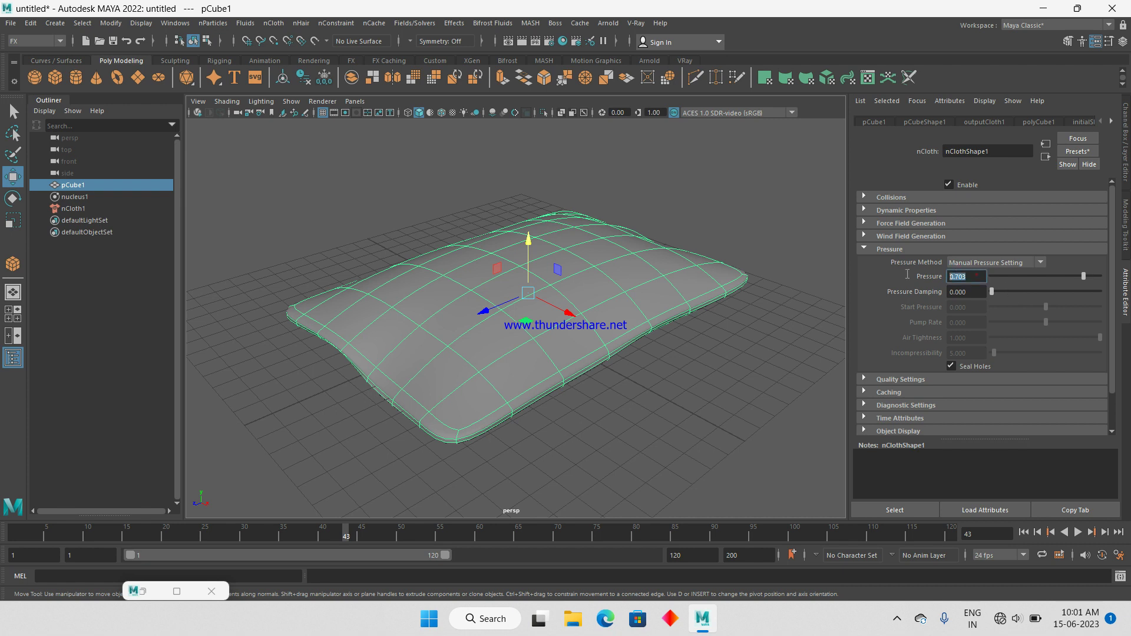
Set nCloth pressure to 1, replay the pillow inflation, and delete all scene history
text(1)
key(Tab)
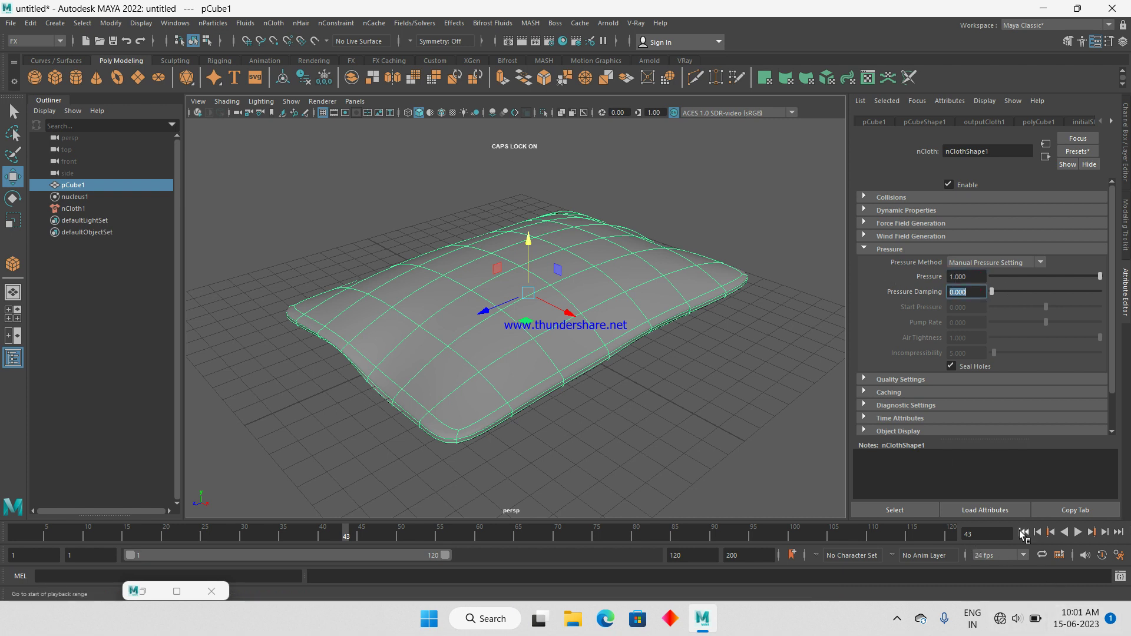
click(1022, 533)
click(1078, 532)
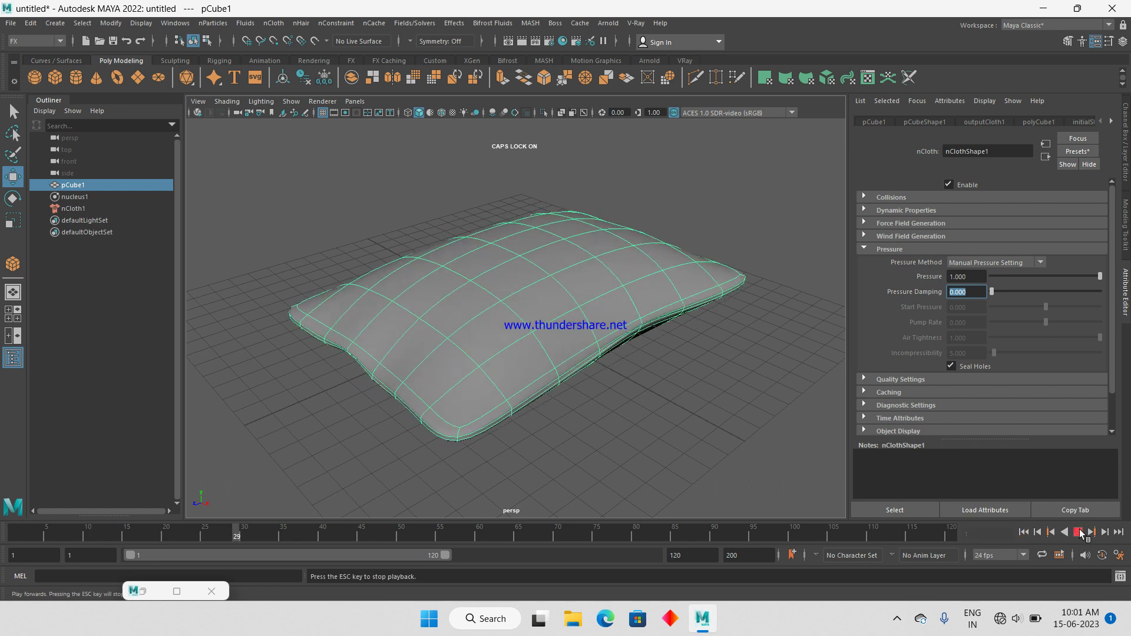
key(Escape)
mouse_move(320, 281)
alt+mouse_down()
mouse_move(377, 298)
mouse_move(417, 292)
alt+mouse_up()
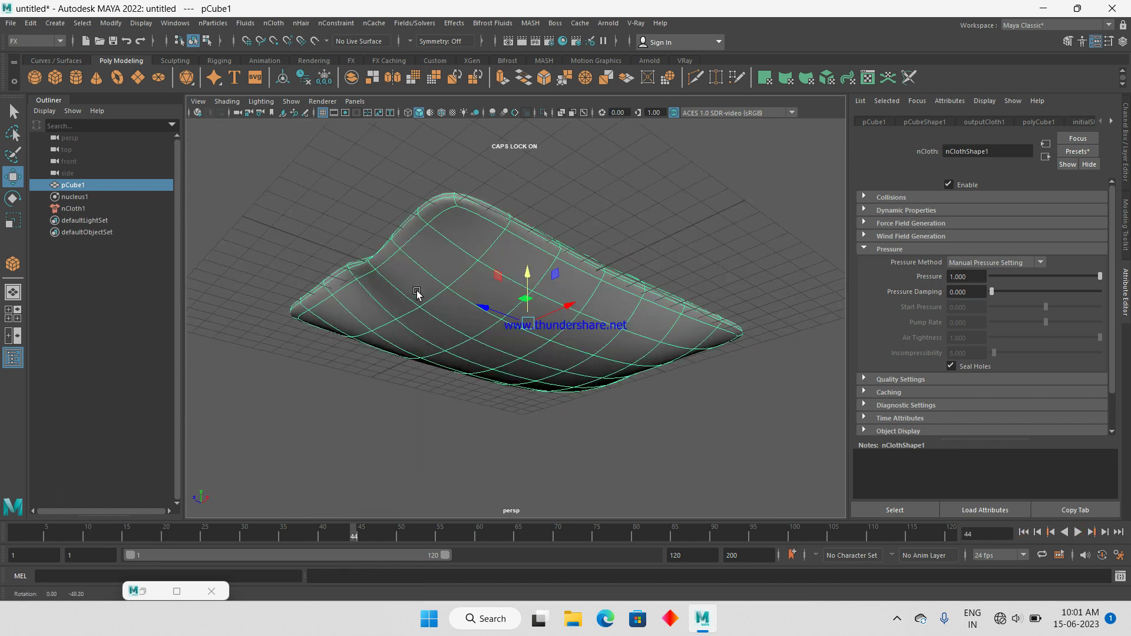
alt+drag(587, 299, 606, 340)
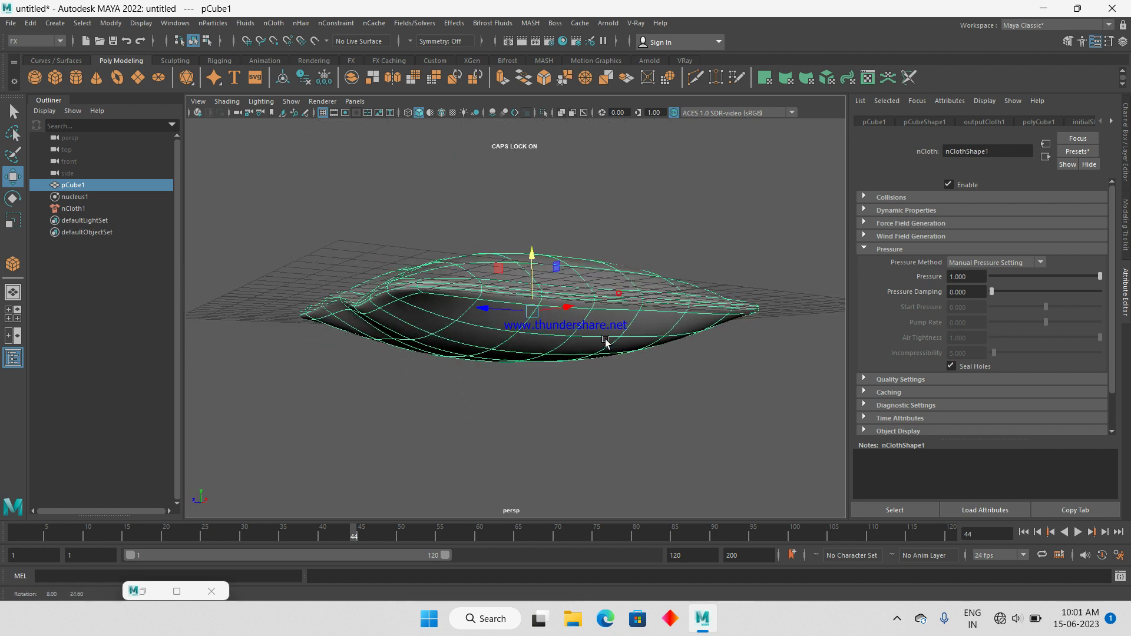
click(30, 23)
click(292, 169)
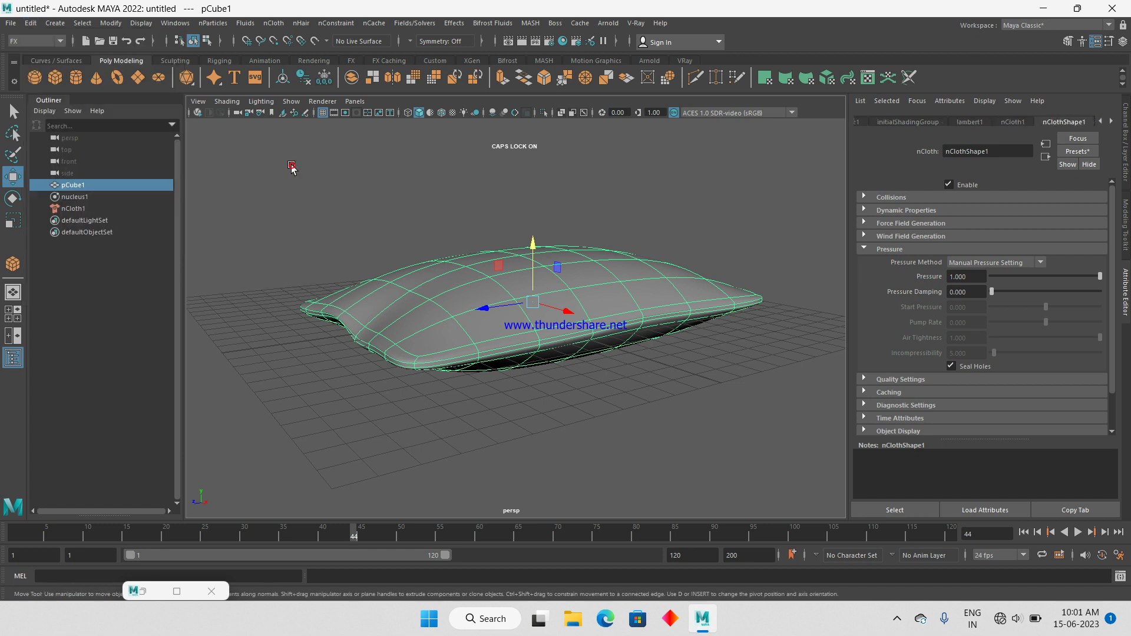
Scale the pillow down slightly
click(733, 468)
click(522, 353)
scroll(596, 387, up, 3)
key(r)
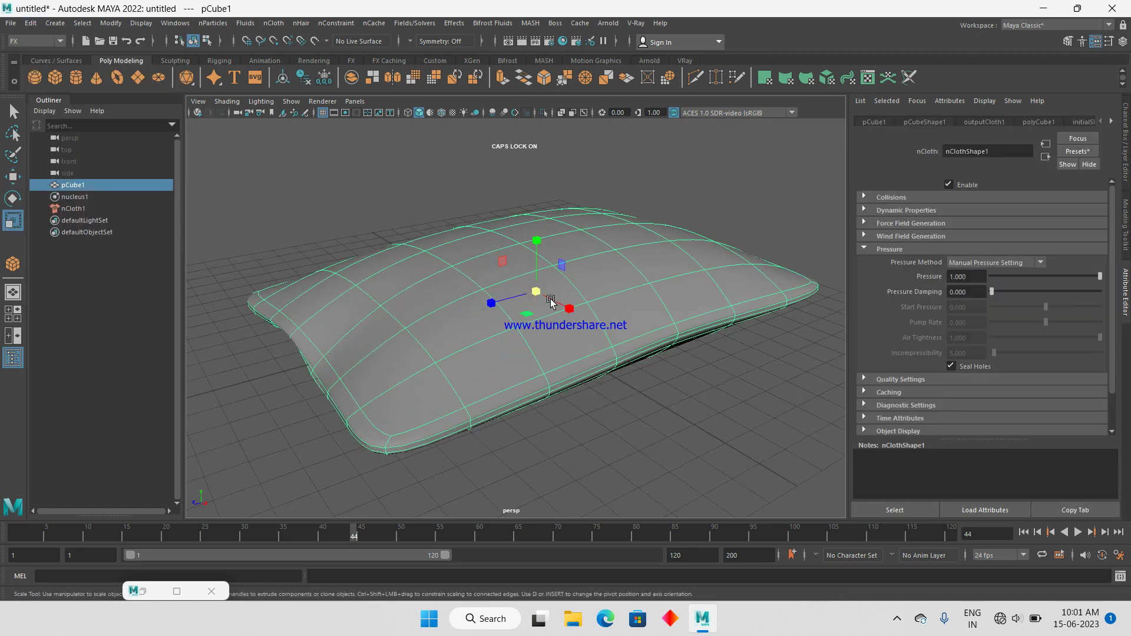
middle_drag(599, 316, 510, 331)
alt+drag(510, 331, 453, 445)
Extrude a loop of the pillow's faces with offset 0.09 and thickness 0.070
click(406, 385)
double_click(511, 367)
shift+right_click(313, 189)
click(311, 221)
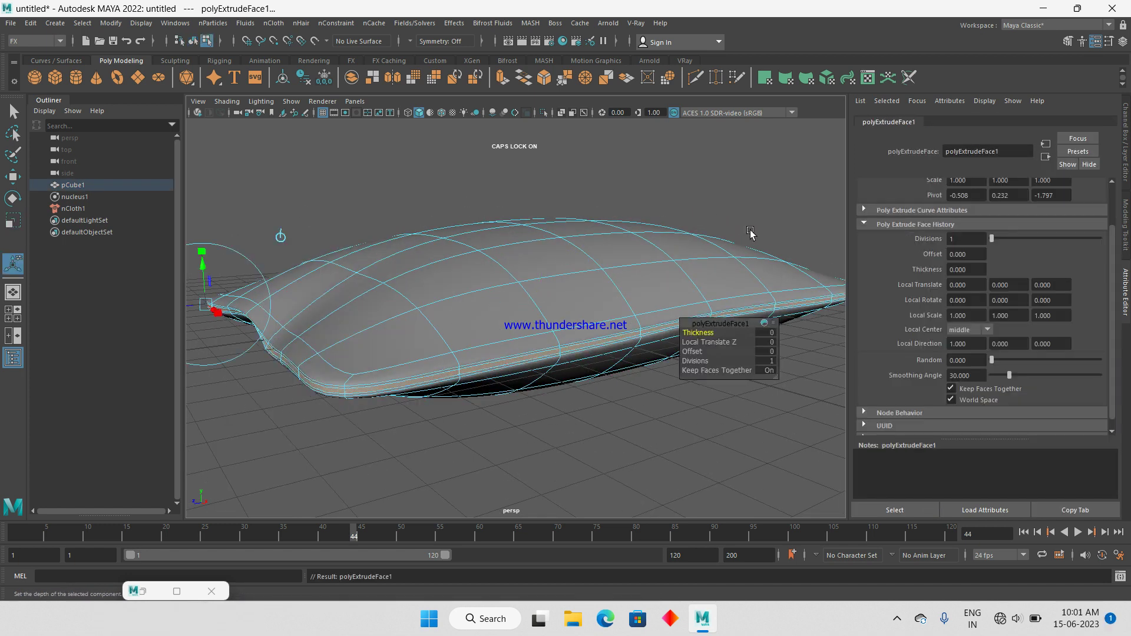
click(969, 256)
text(0.09)
key(Return)
ctrl+drag(975, 269, 1002, 280)
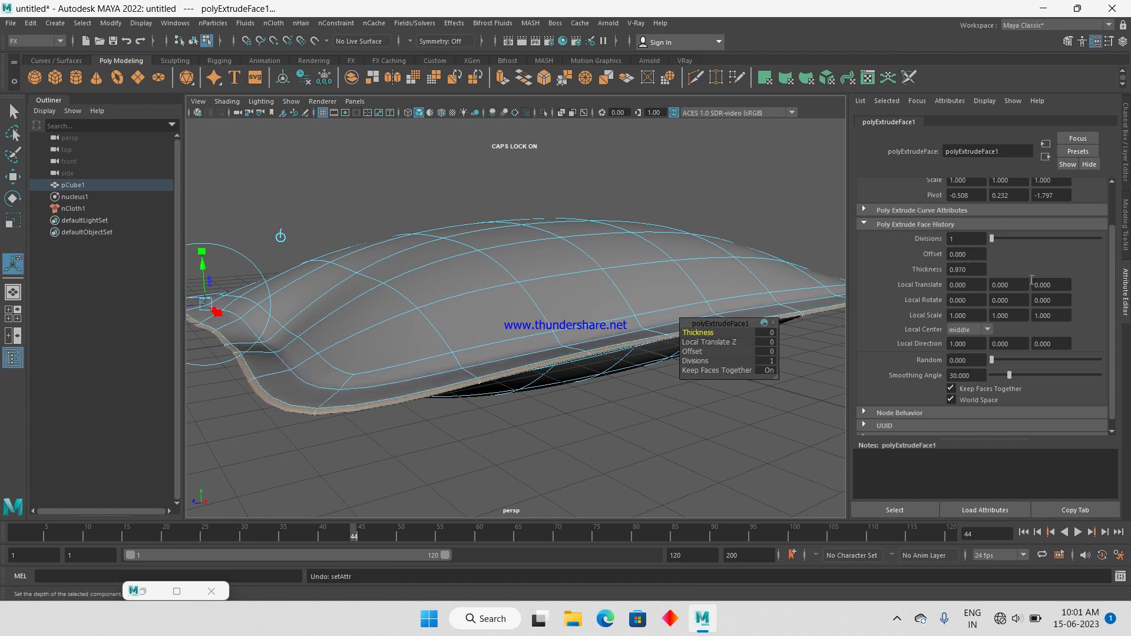
click(702, 156)
mouse_move(702, 156)
alt+mouse_down()
mouse_move(601, 273)
mouse_move(534, 272)
alt+mouse_up()
alt+drag(518, 281, 560, 294)
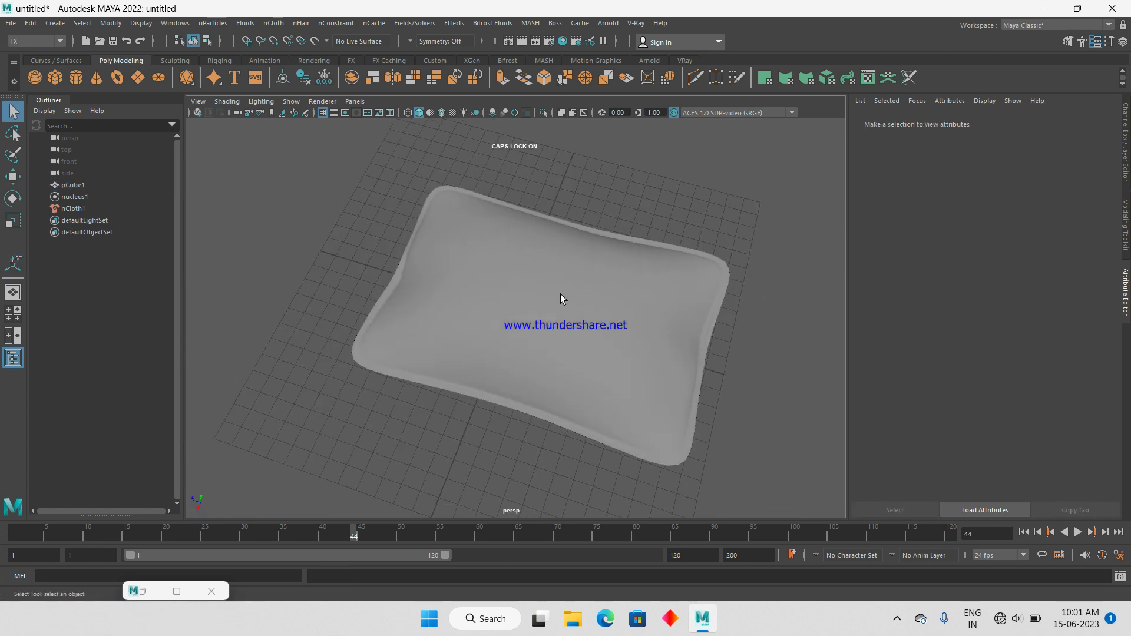
Switch the menu set from FX to Rigging and browse the Constrain and Deform menus
click(561, 294)
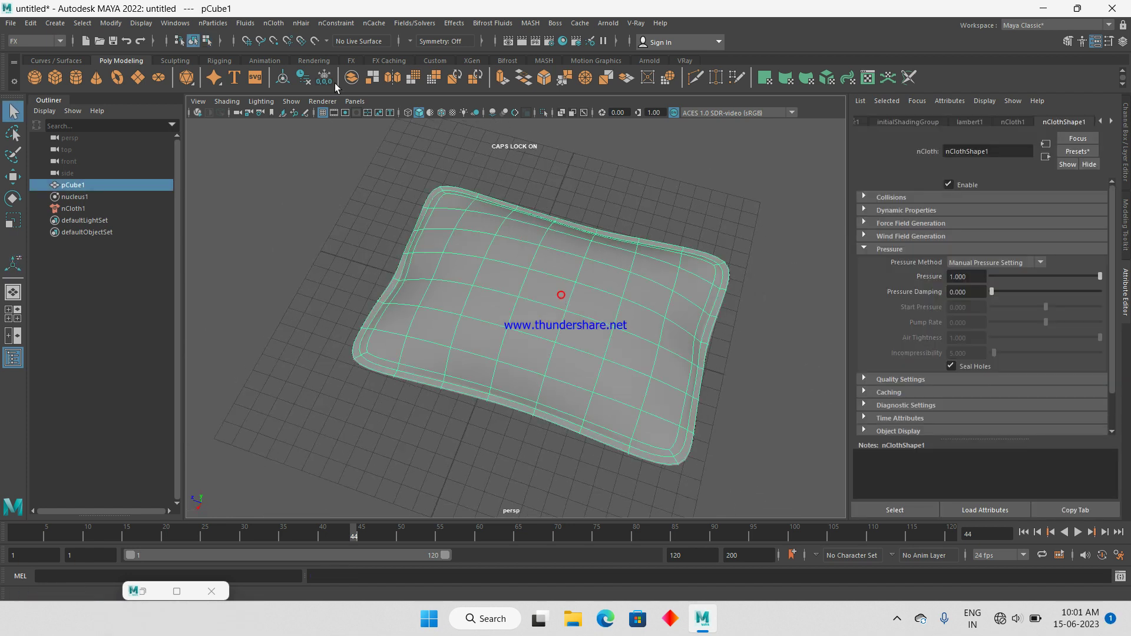
click(337, 24)
click(30, 37)
click(34, 65)
click(301, 23)
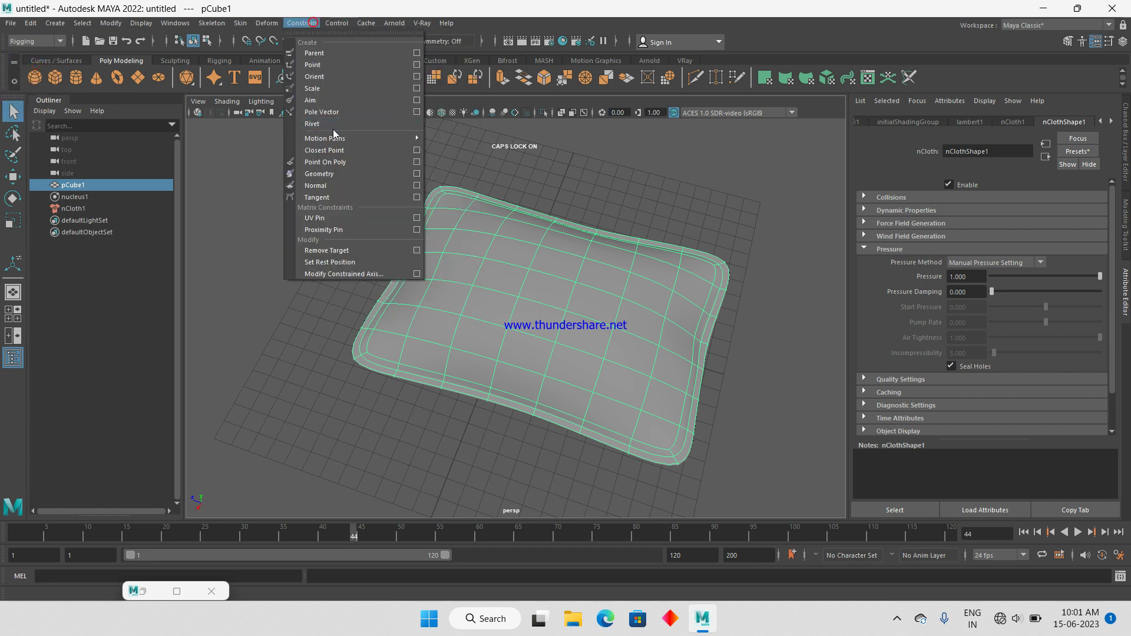
click(266, 23)
mouse_move(289, 223)
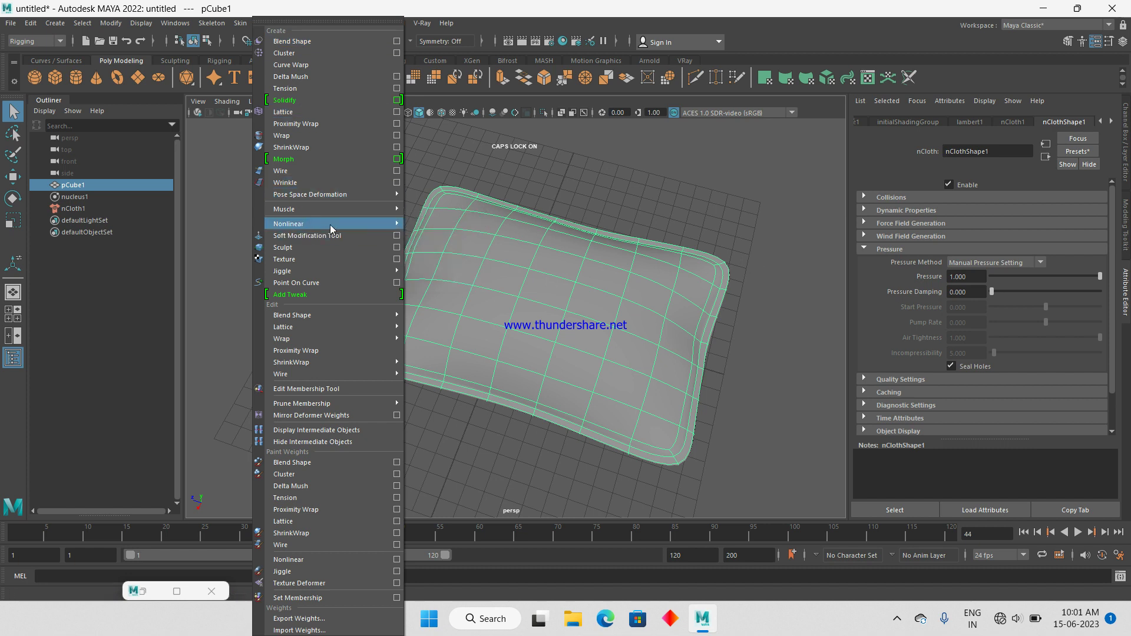
click(750, 386)
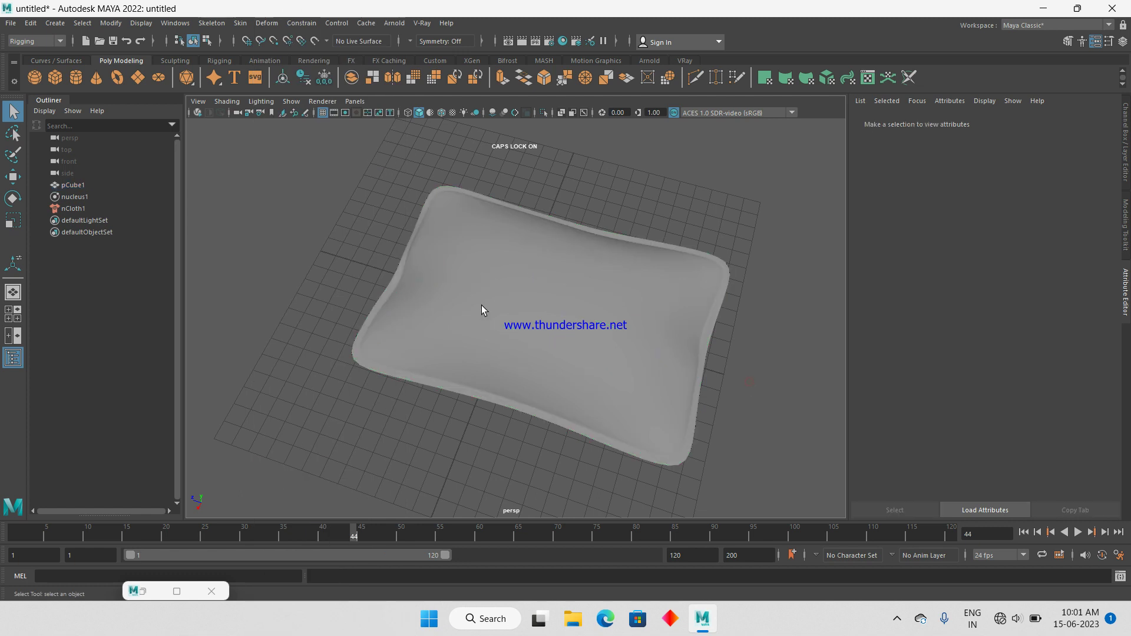
Delete the pillow mesh along with its nCloth node
alt+drag(482, 305, 579, 282)
click(579, 284)
key(Delete)
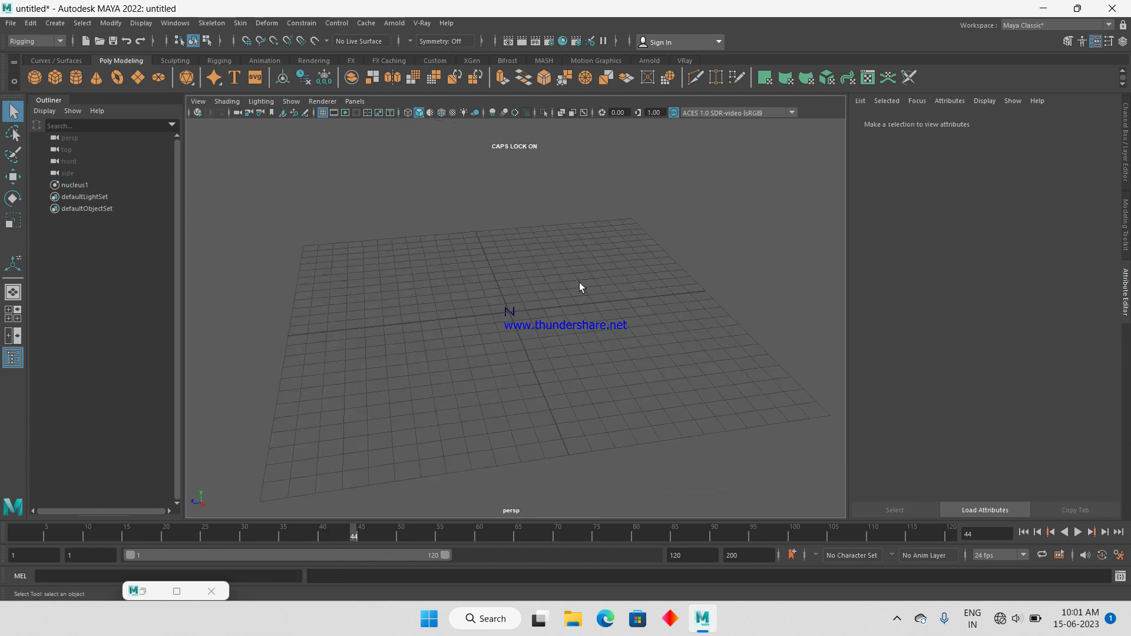
In a new scene, draw an upright 23.534 × 13.254 plane in front view and raise it
click(85, 41)
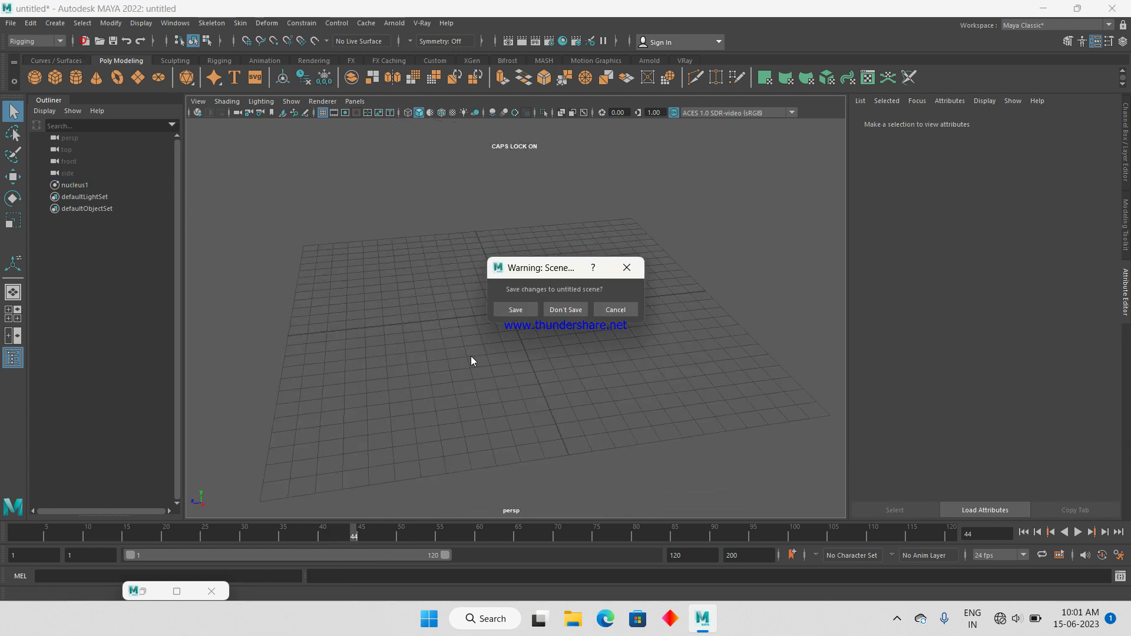
click(555, 314)
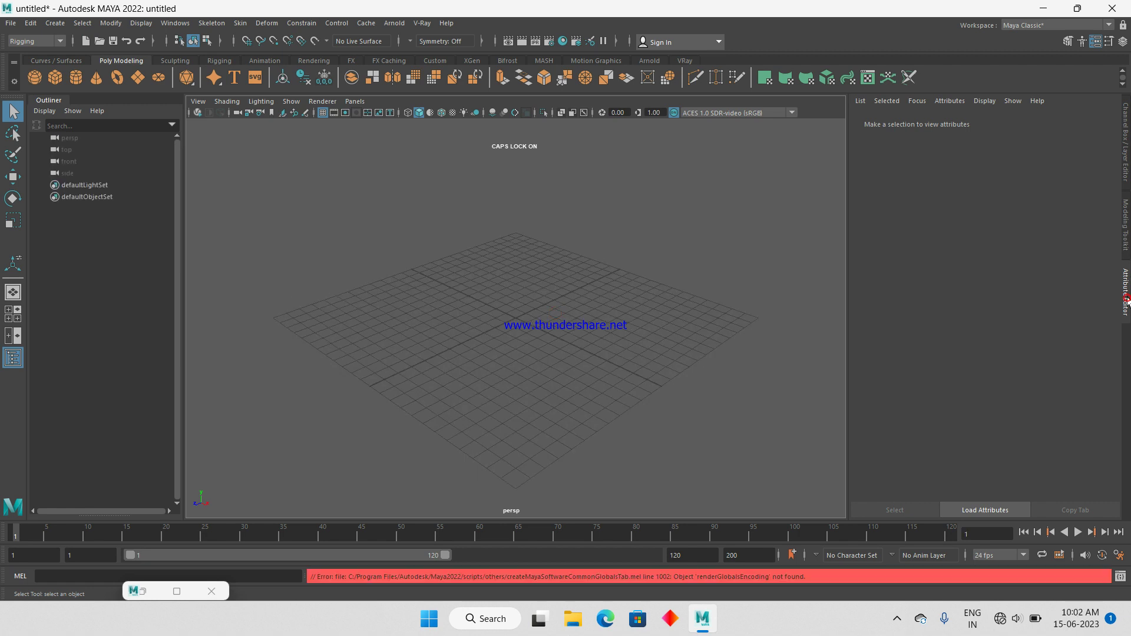
click(1126, 301)
click(132, 81)
key(space)
key(space)
drag(413, 198, 464, 280)
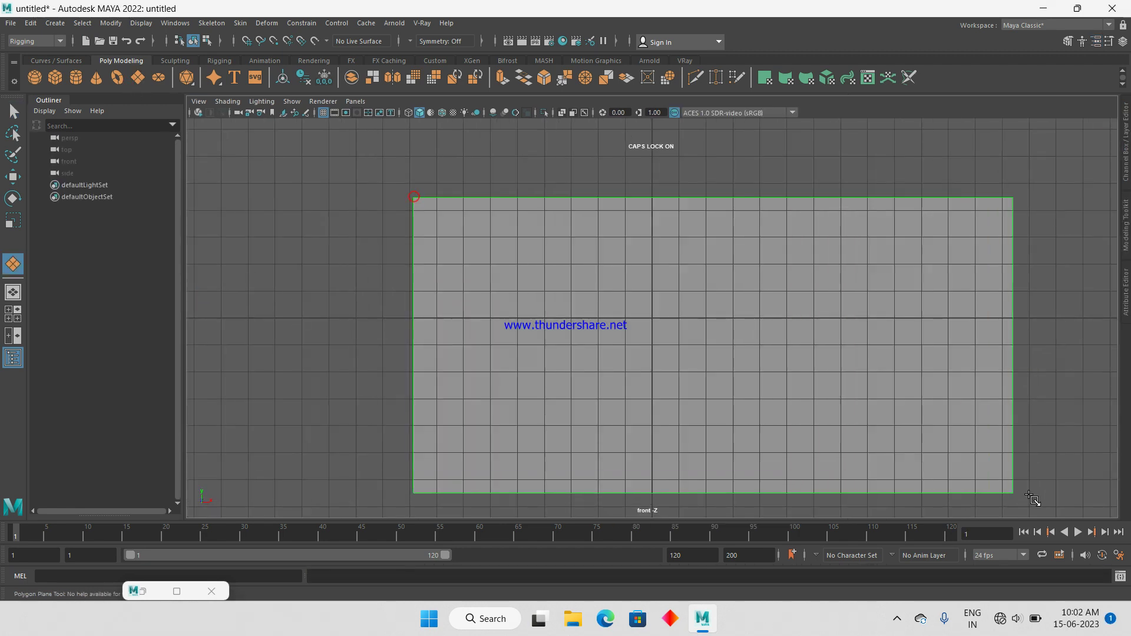
drag(557, 368, 1047, 557)
key(space)
key(space)
key(w)
drag(682, 287, 678, 186)
Set polyPlane1 subdivisions to 50 width and 50 height
click(1096, 43)
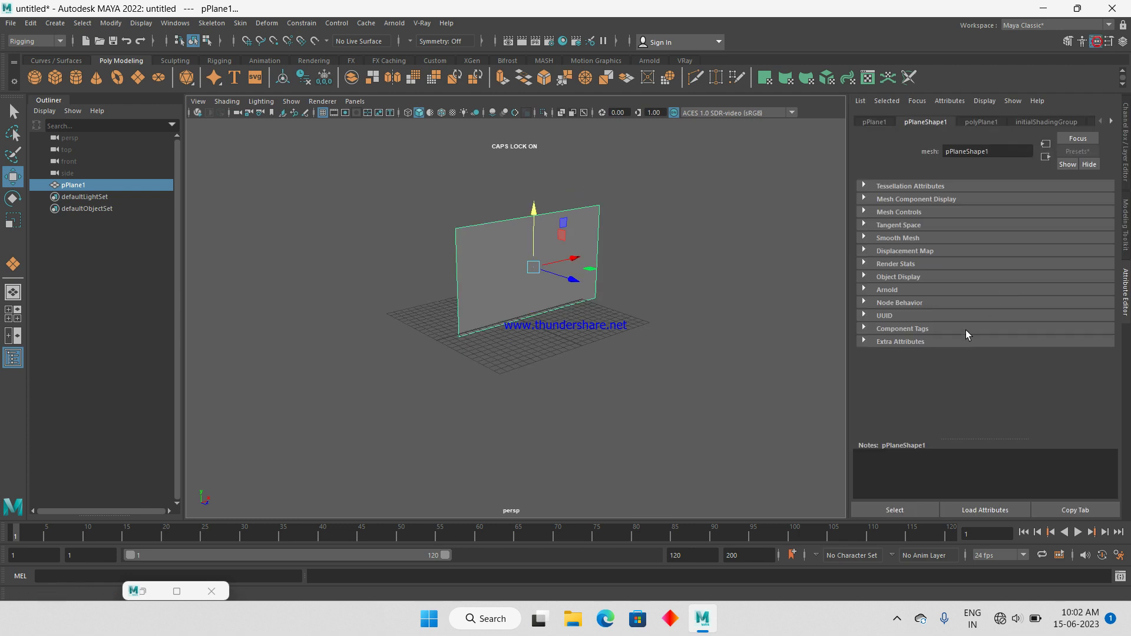
click(982, 123)
drag(995, 232, 1064, 233)
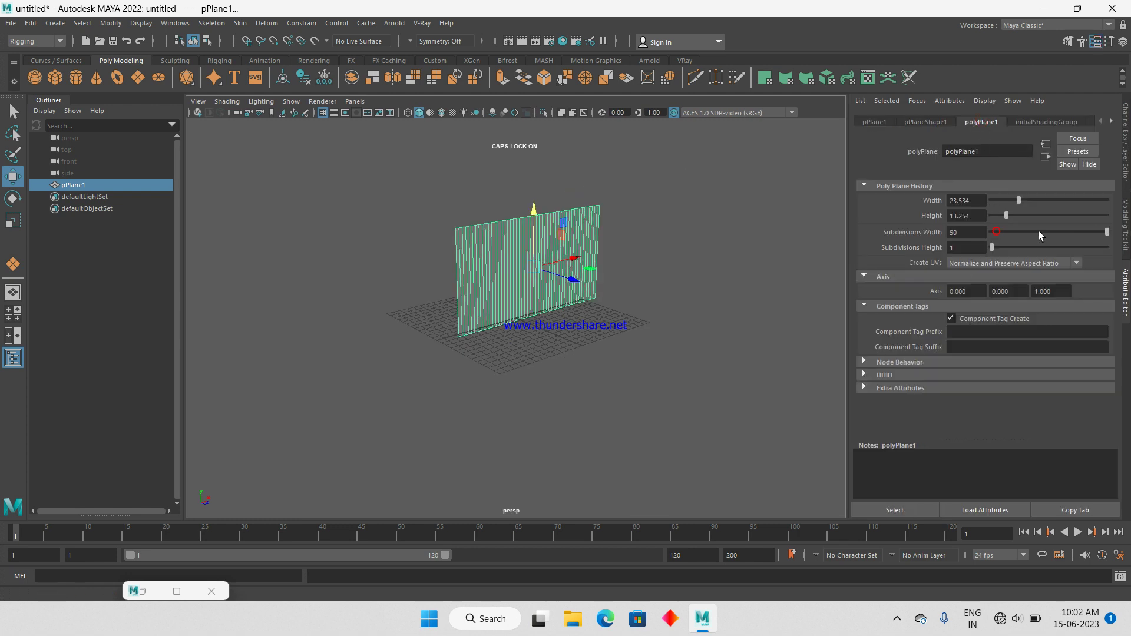
drag(991, 248, 1108, 248)
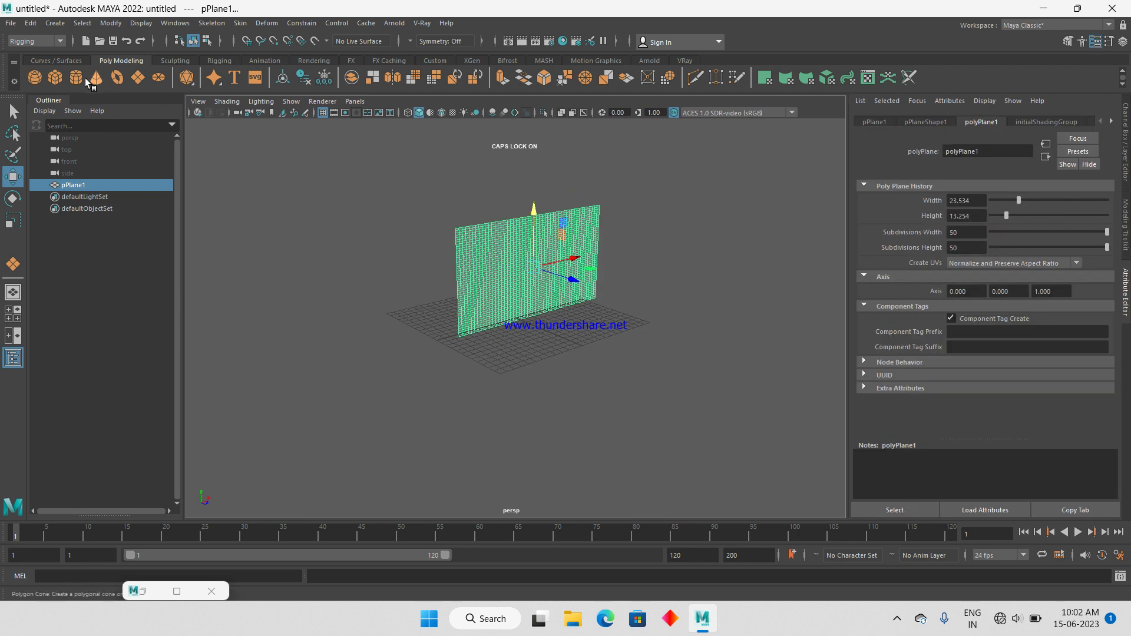
Begin drawing a thin polygon cube above the plane in front view
click(55, 78)
key(space)
key(space)
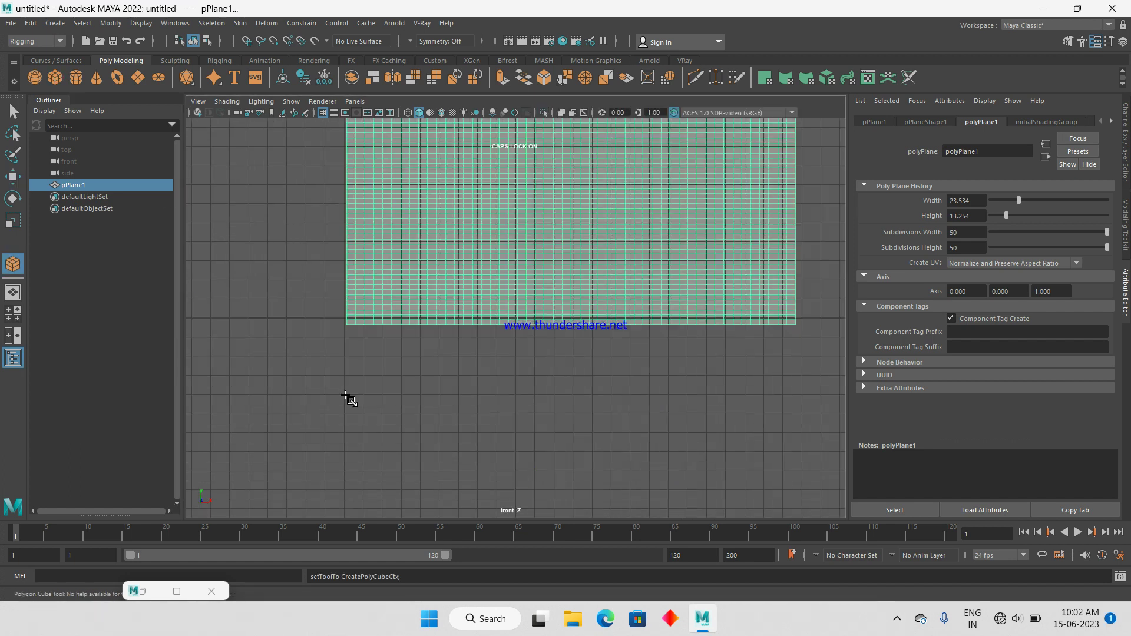
drag(249, 227, 779, 268)
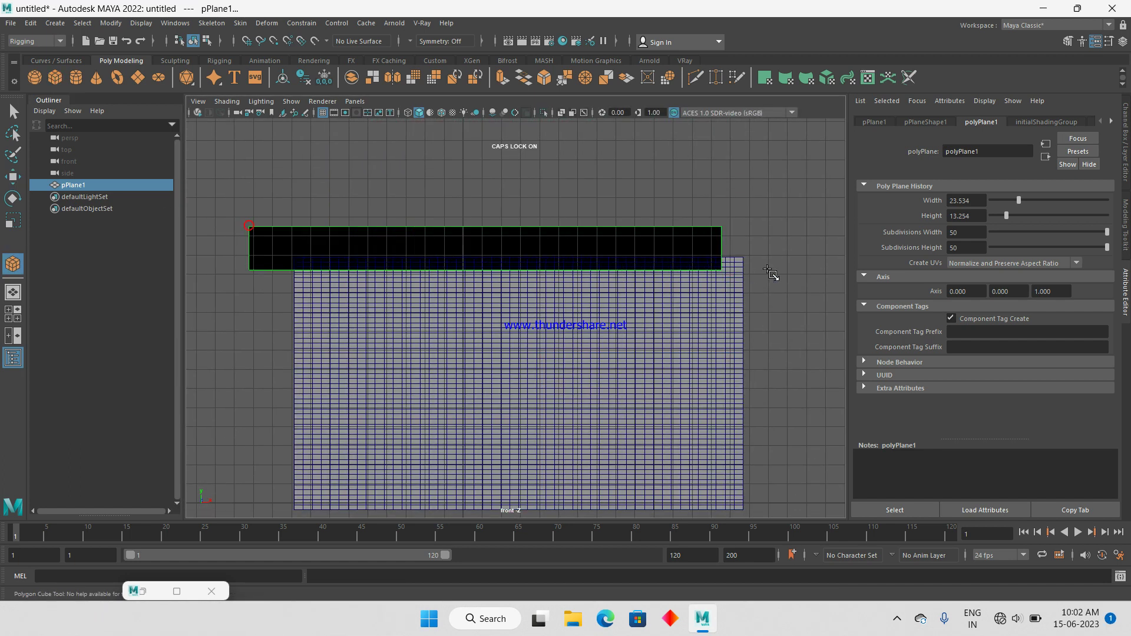
Line the thin rod cube up with the plane in top view, then select pPlane1
key(space)
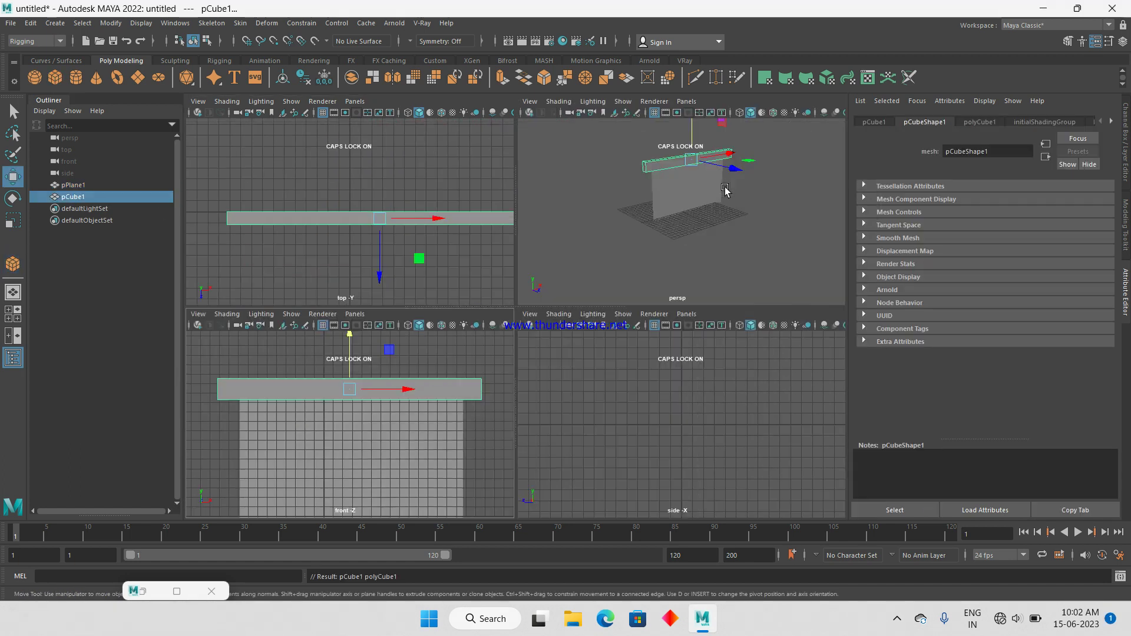
key(space)
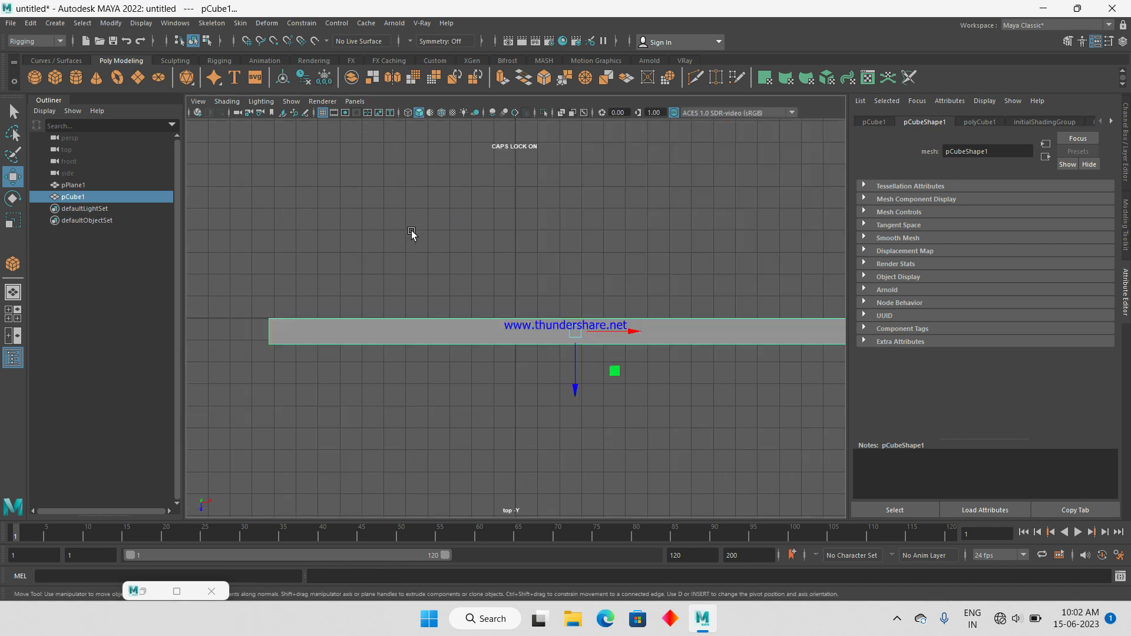
drag(609, 385, 712, 293)
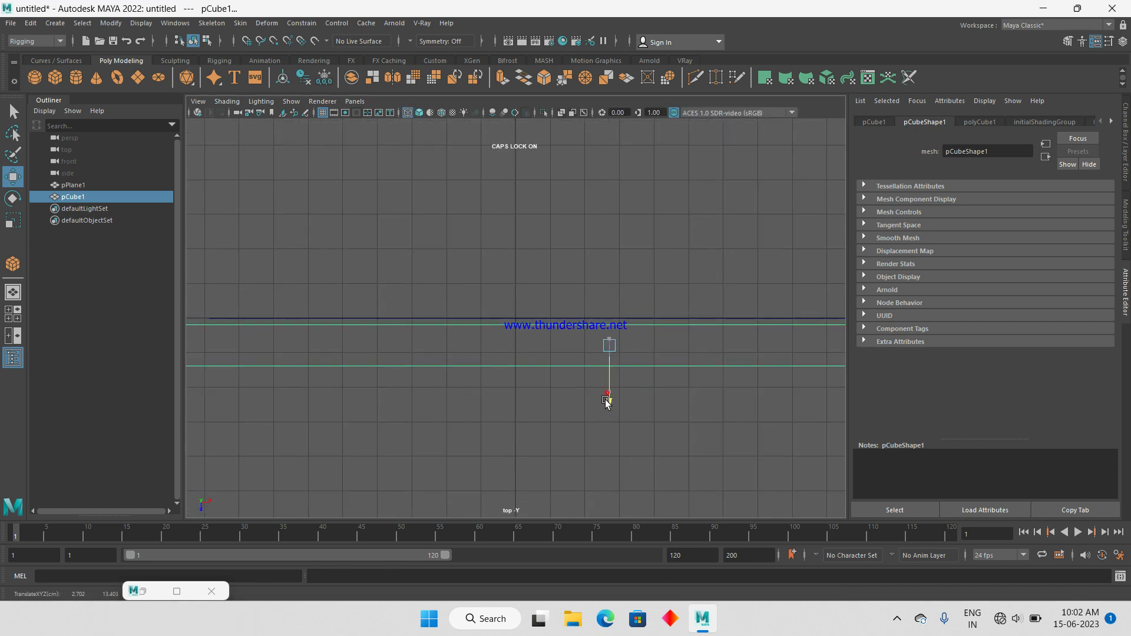
key(space)
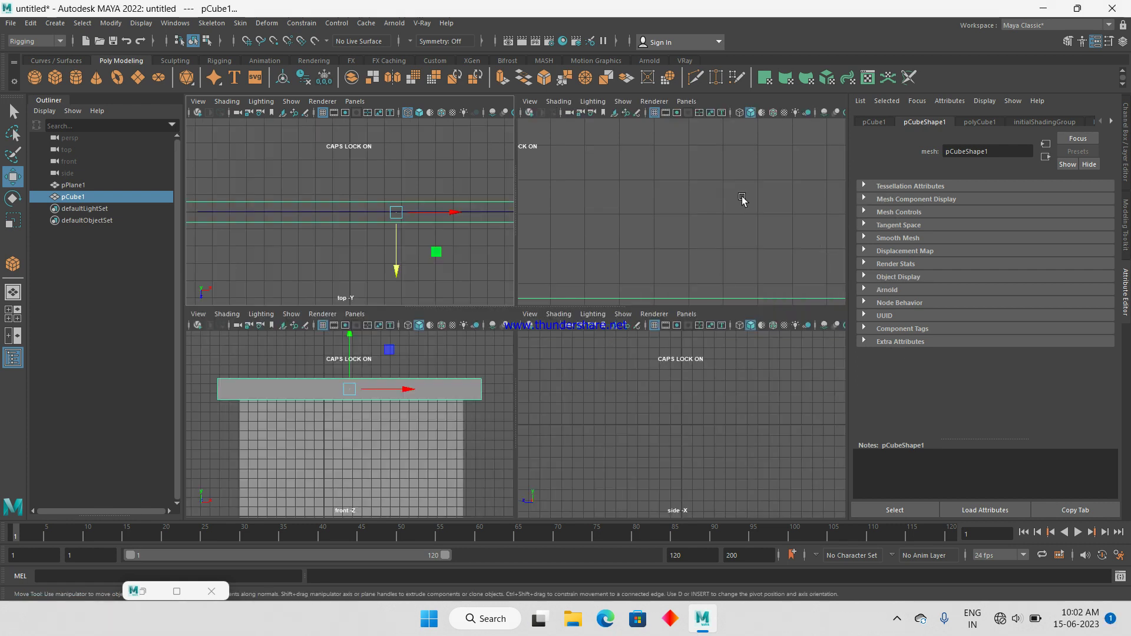
key(space)
click(431, 257)
click(485, 263)
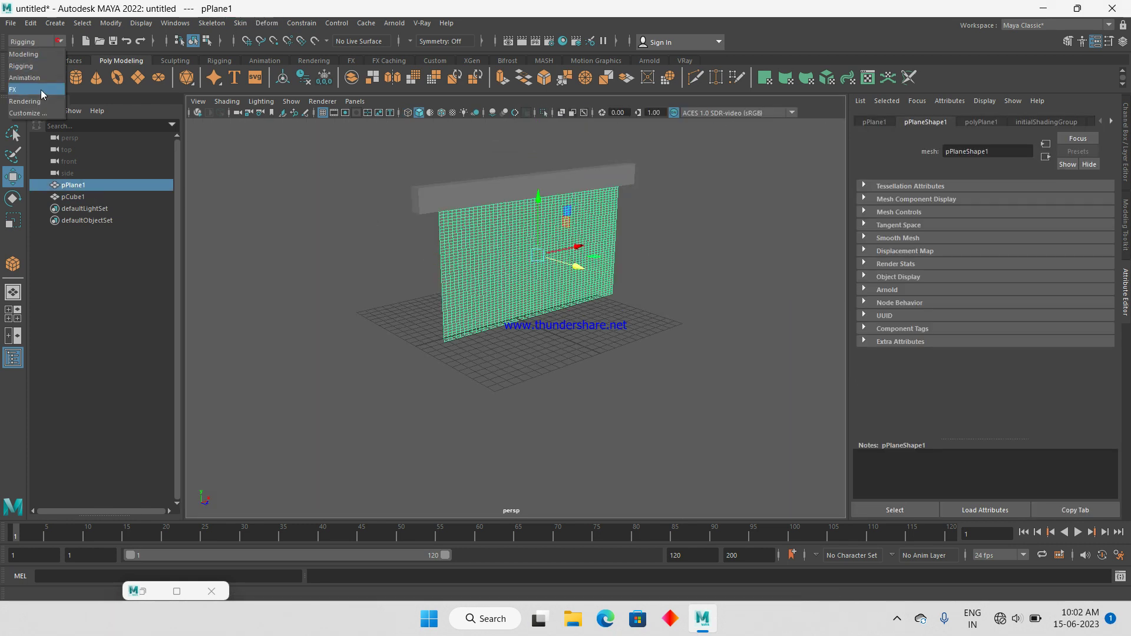
Make the plane an nCloth under the FX set, test-drop it at 9.8 gravity, and rewind
click(23, 89)
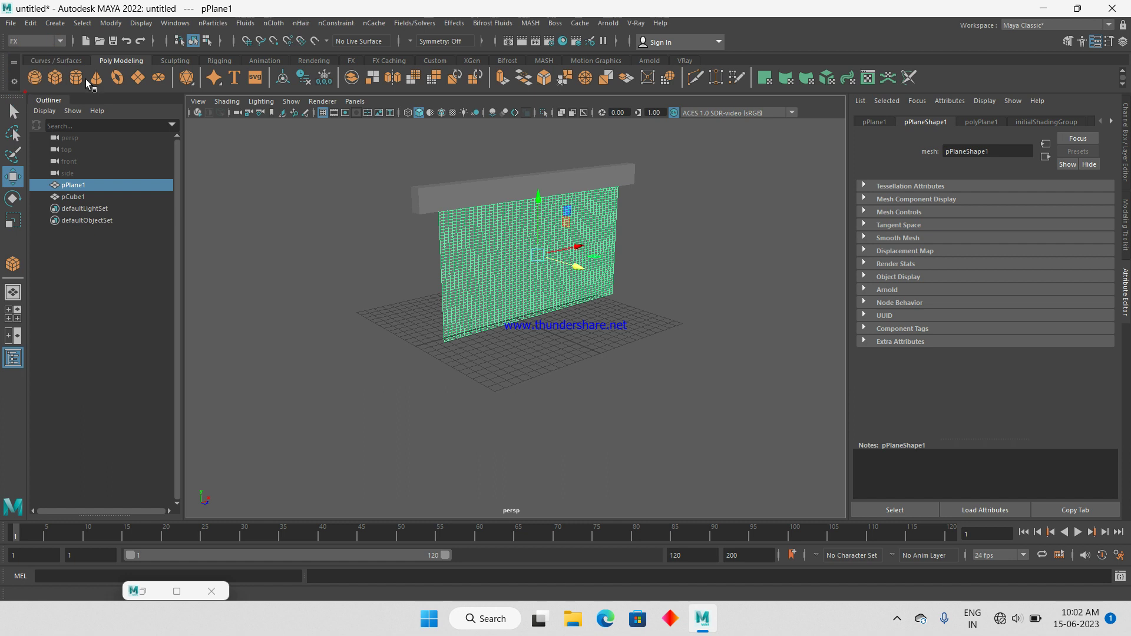
click(267, 26)
click(308, 64)
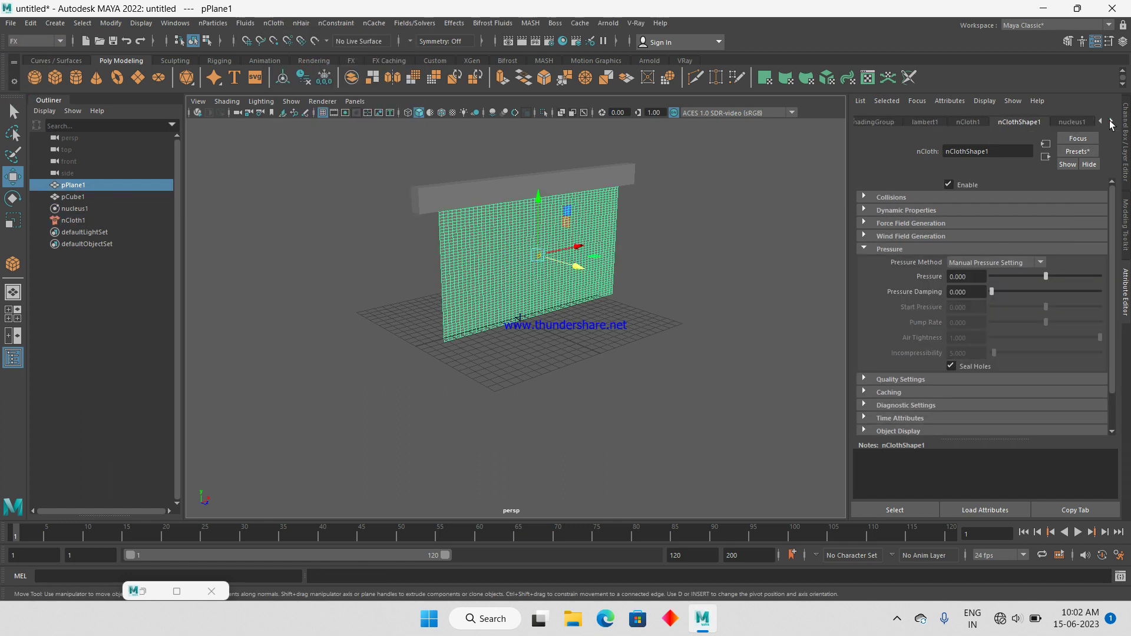
click(1072, 122)
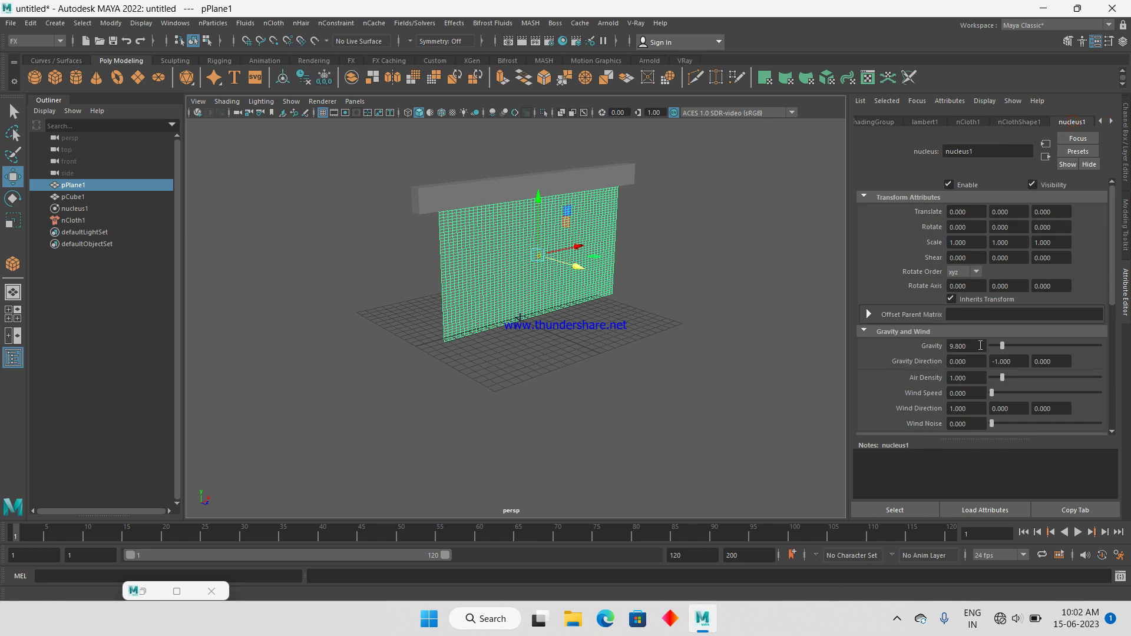
scroll(652, 279, up, 3)
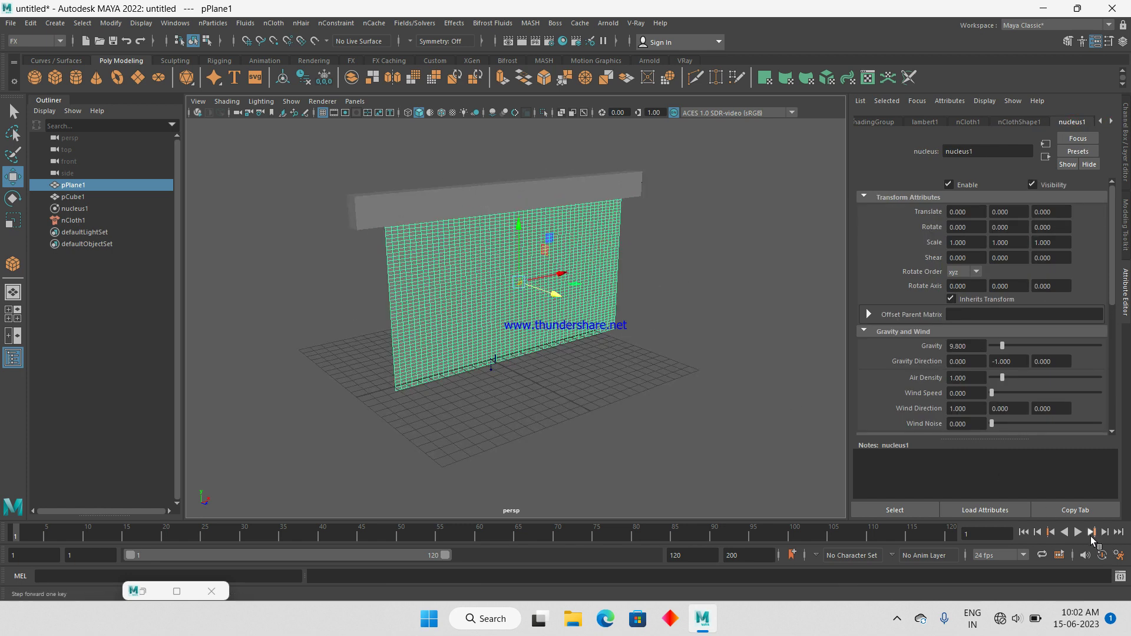
click(1079, 533)
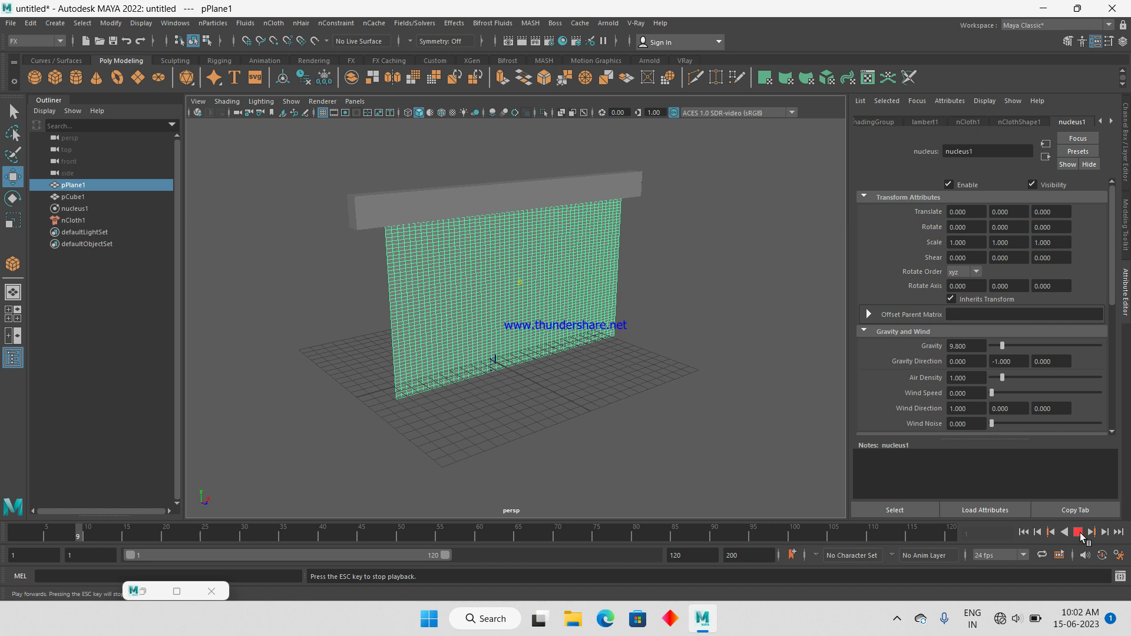
click(1023, 533)
click(321, 384)
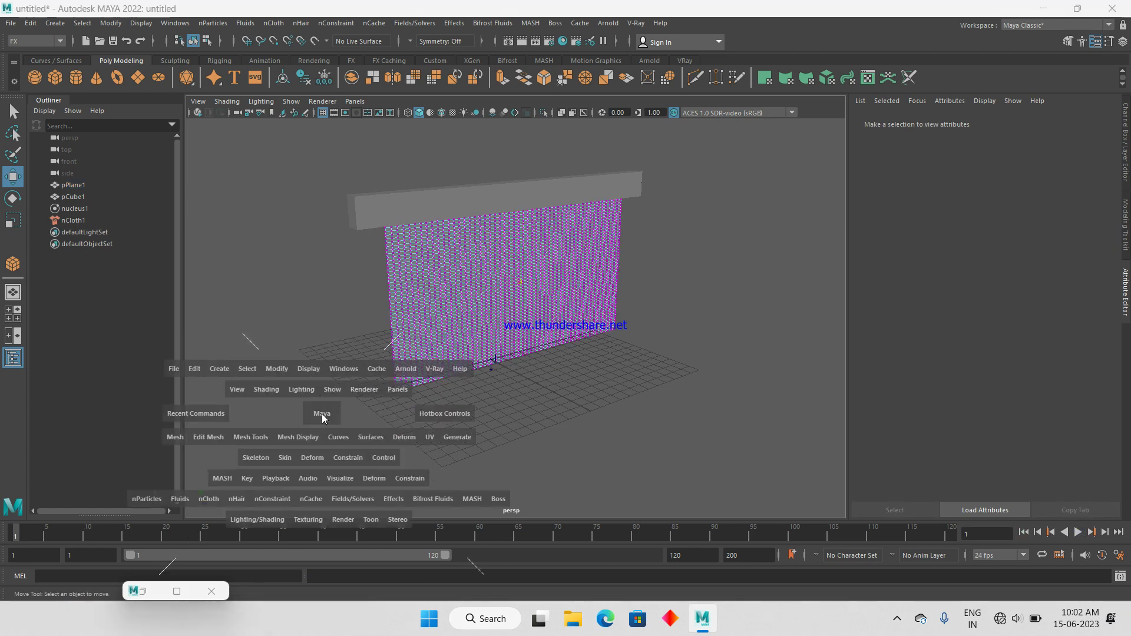
Pin the plane's top vertex row to the rod cube with a Point to Surface constraint
space+drag(320, 384, 352, 318)
key(4)
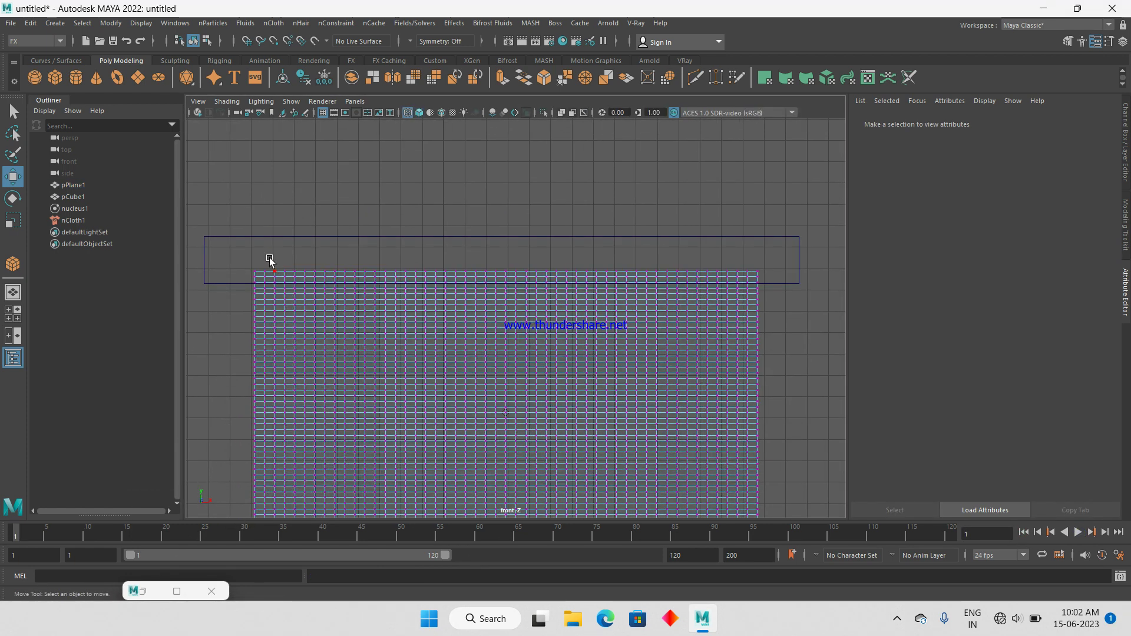
drag(241, 246, 765, 291)
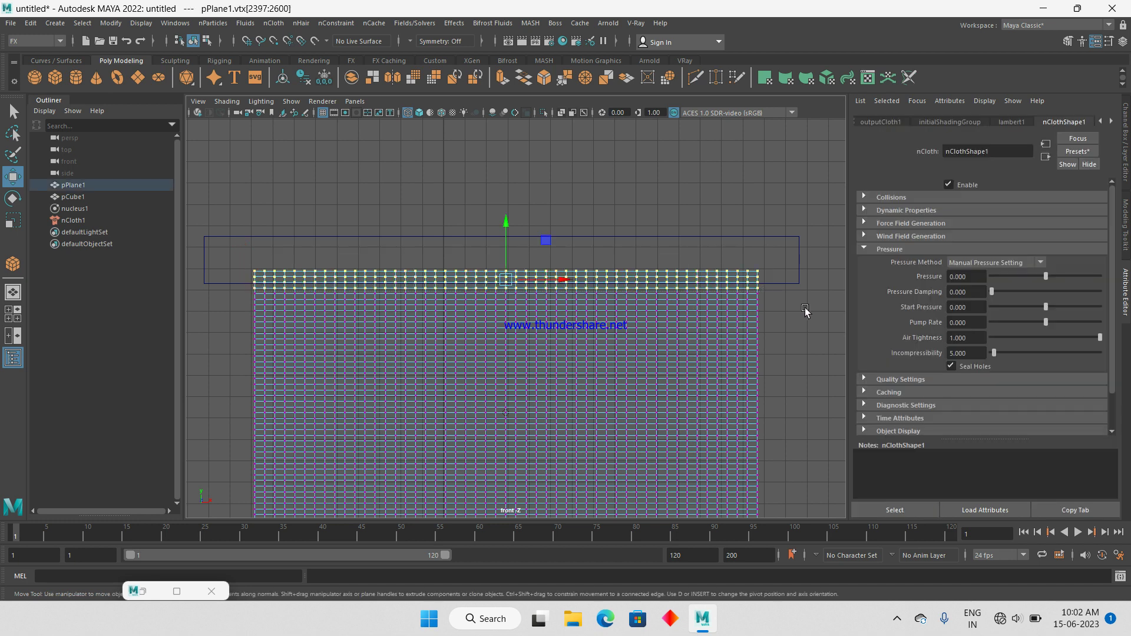
shift+click(796, 285)
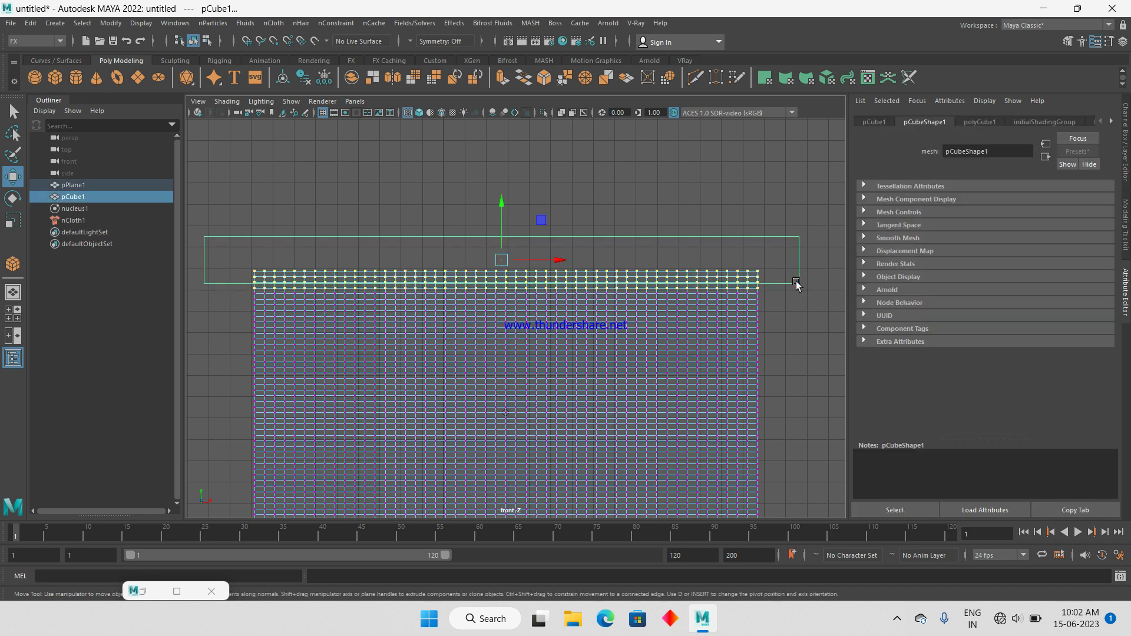
click(336, 22)
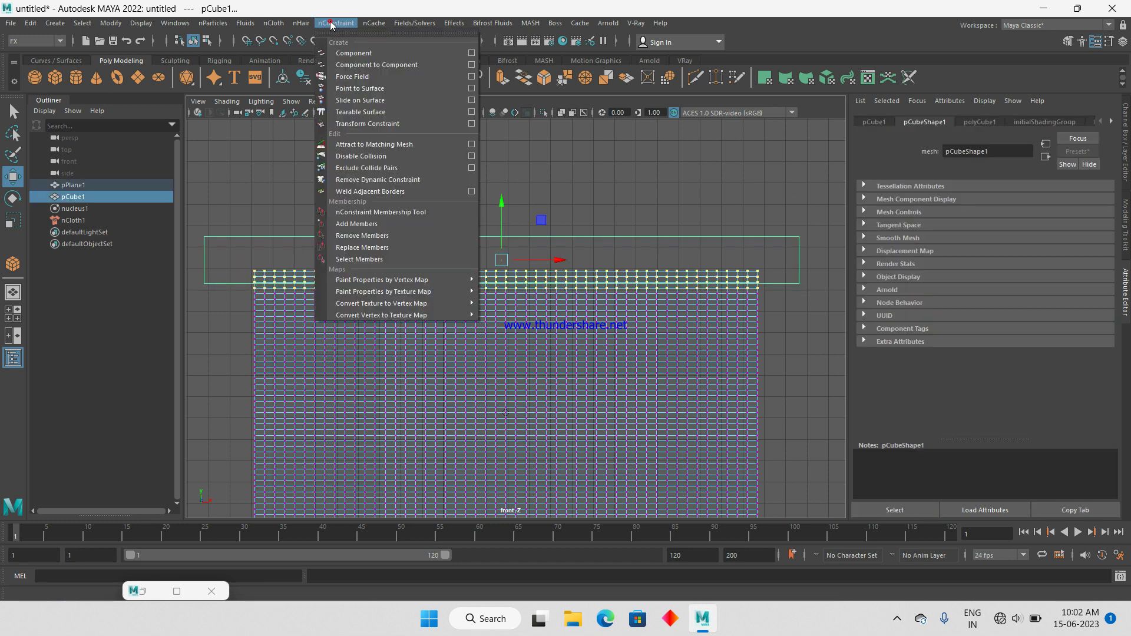
click(392, 88)
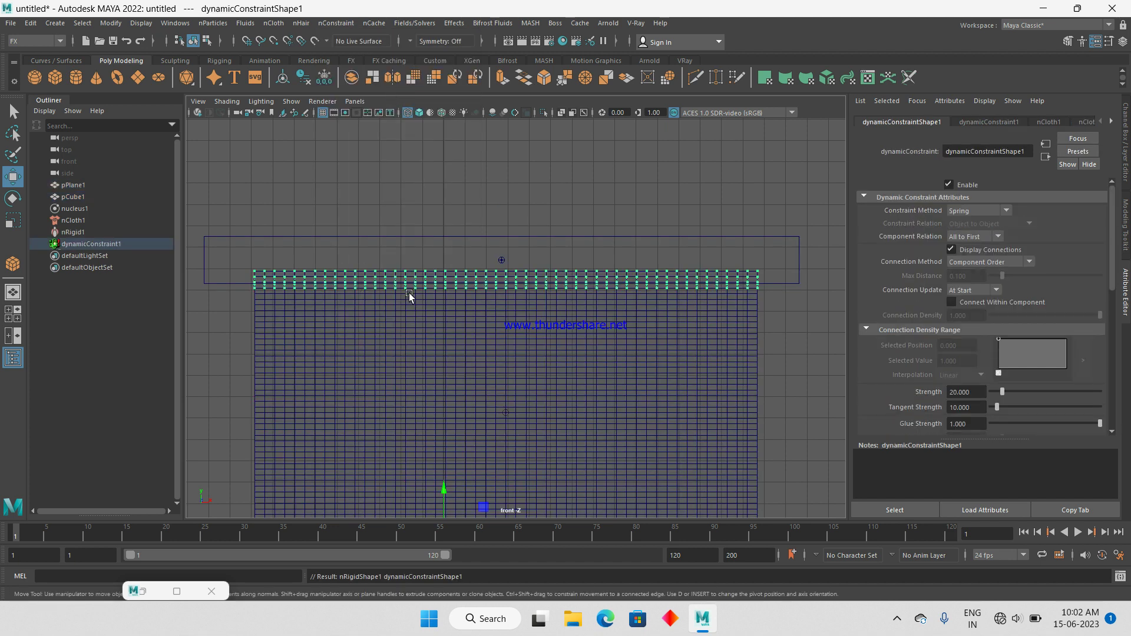
key(space)
key(space)
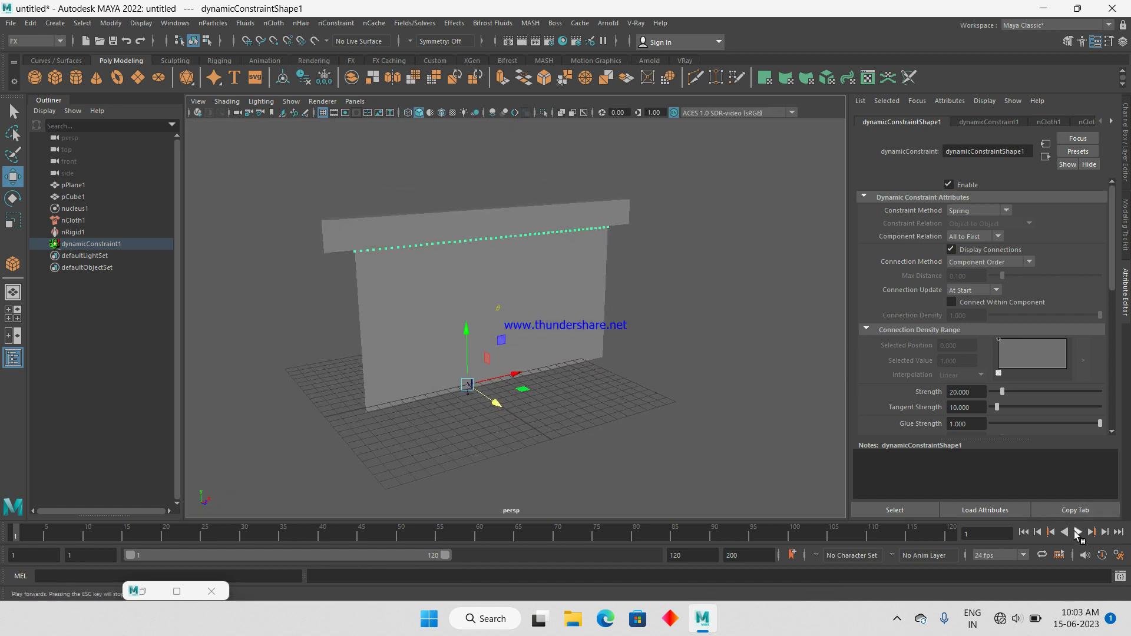
Play the cloth simulation with Cached Playback on and Interactive Playback started from the FX shelf
click(1077, 533)
click(354, 61)
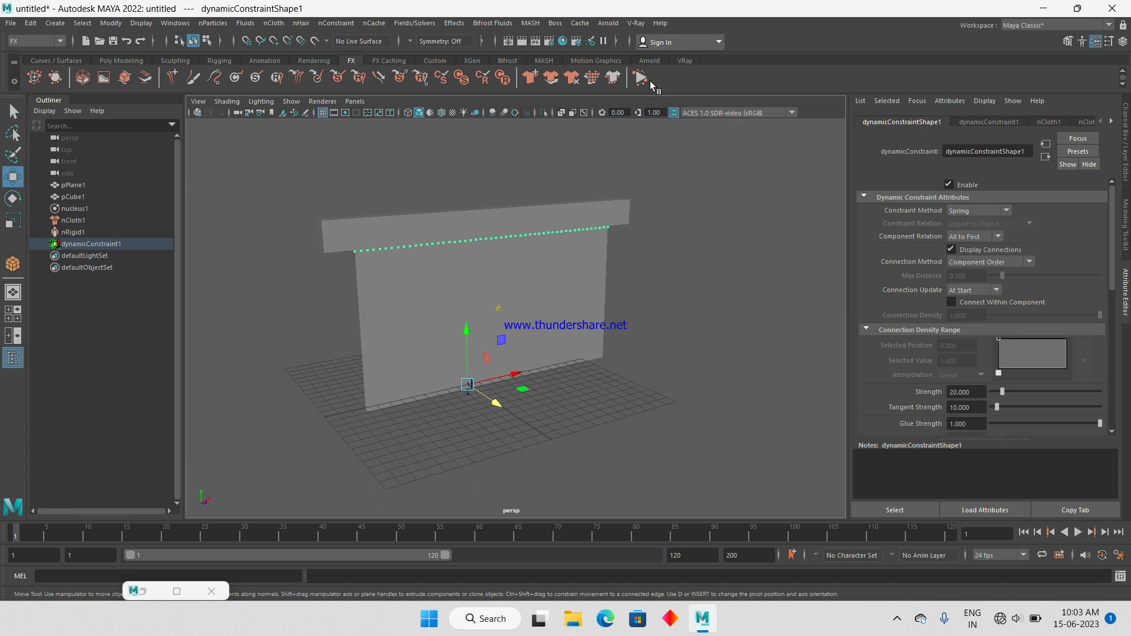
click(1066, 559)
click(642, 78)
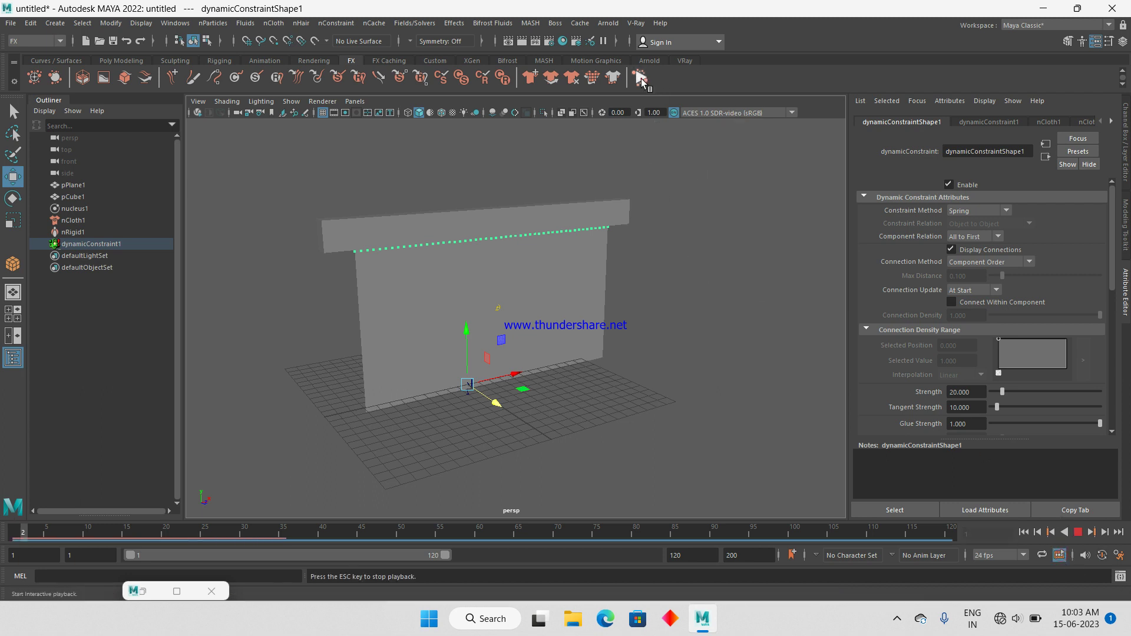
Squeeze the rod cube narrower along X while the cloth simulates, then stop playback
click(513, 239)
key(r)
drag(538, 222, 529, 226)
key(Escape)
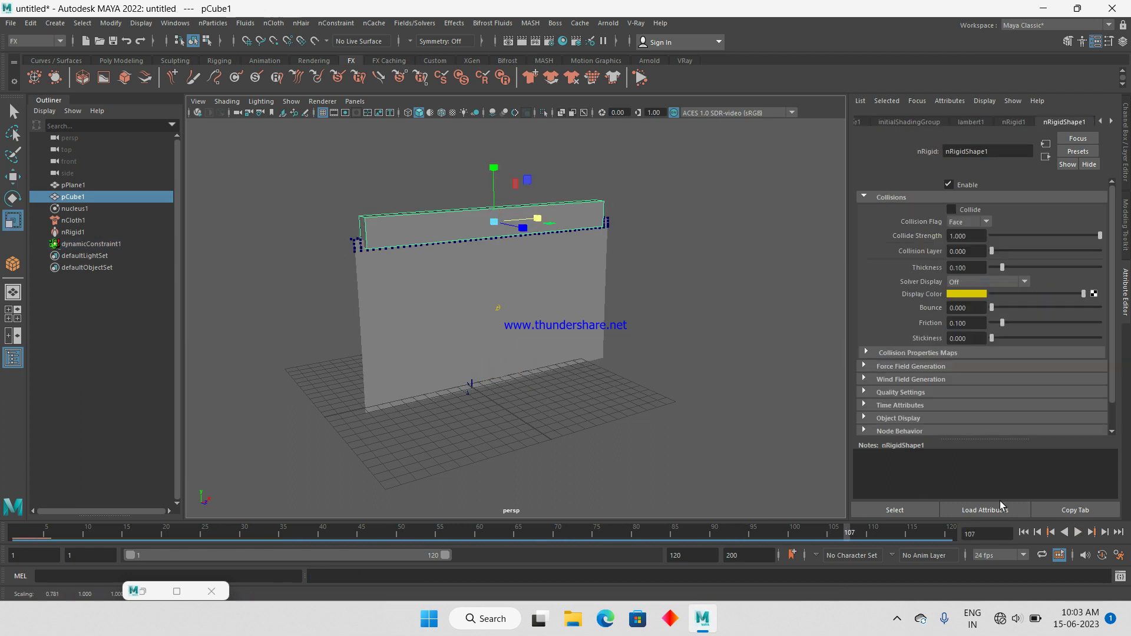
Turn off cached playback, rewind to the first frame and replay the simulation
click(1059, 556)
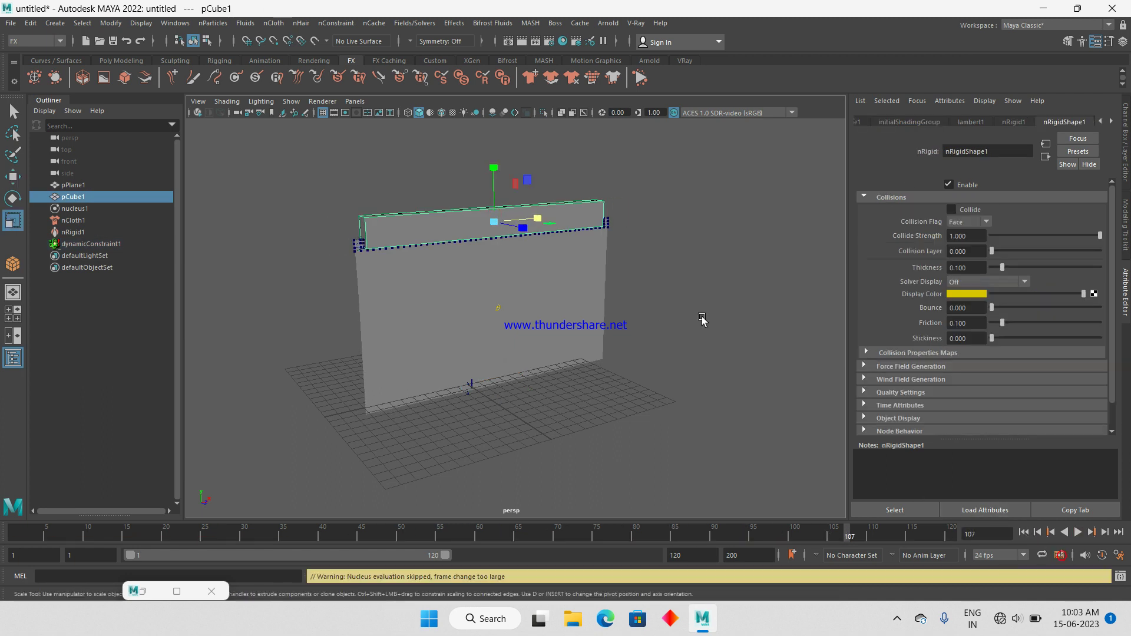
click(1023, 533)
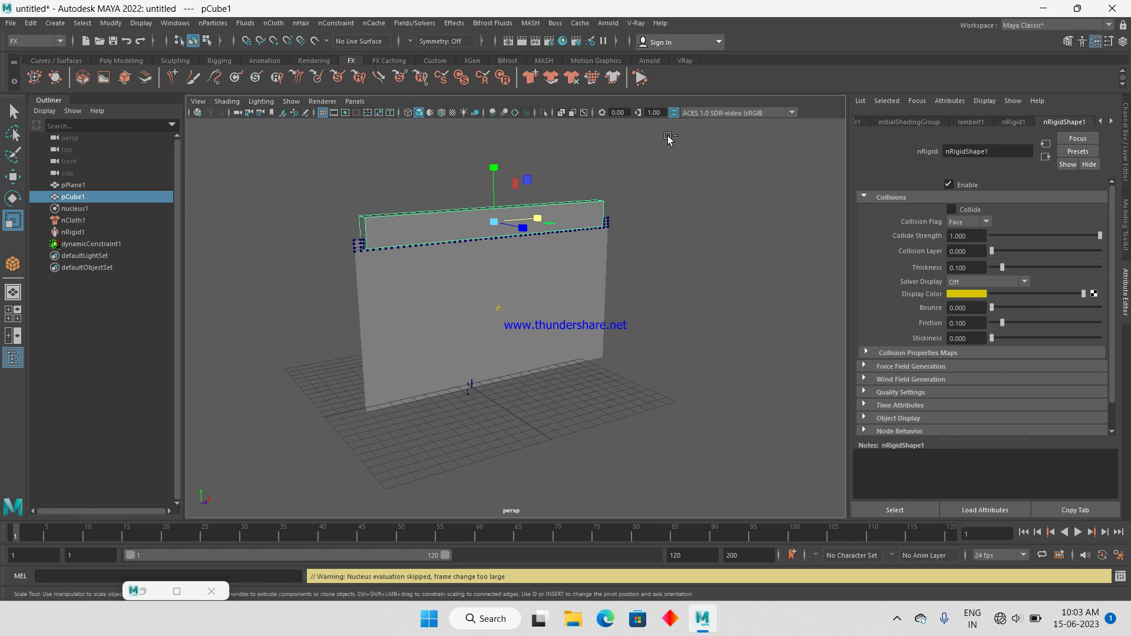
key(alt+v)
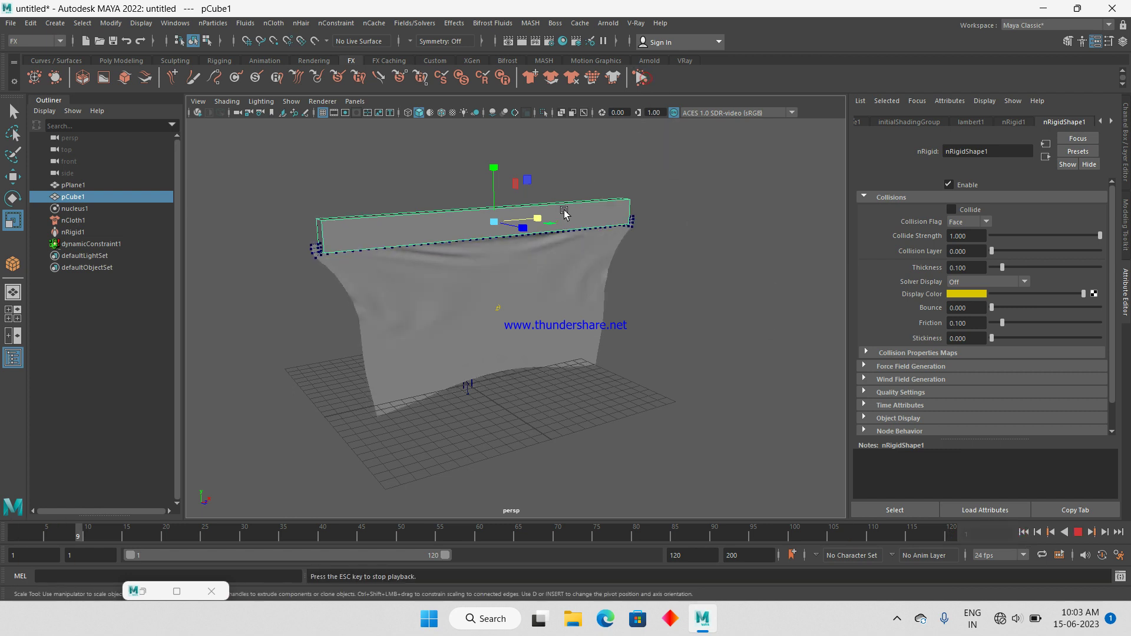
Trial-narrow the rod cube during playback, then stop and undo the scale
drag(564, 212, 508, 224)
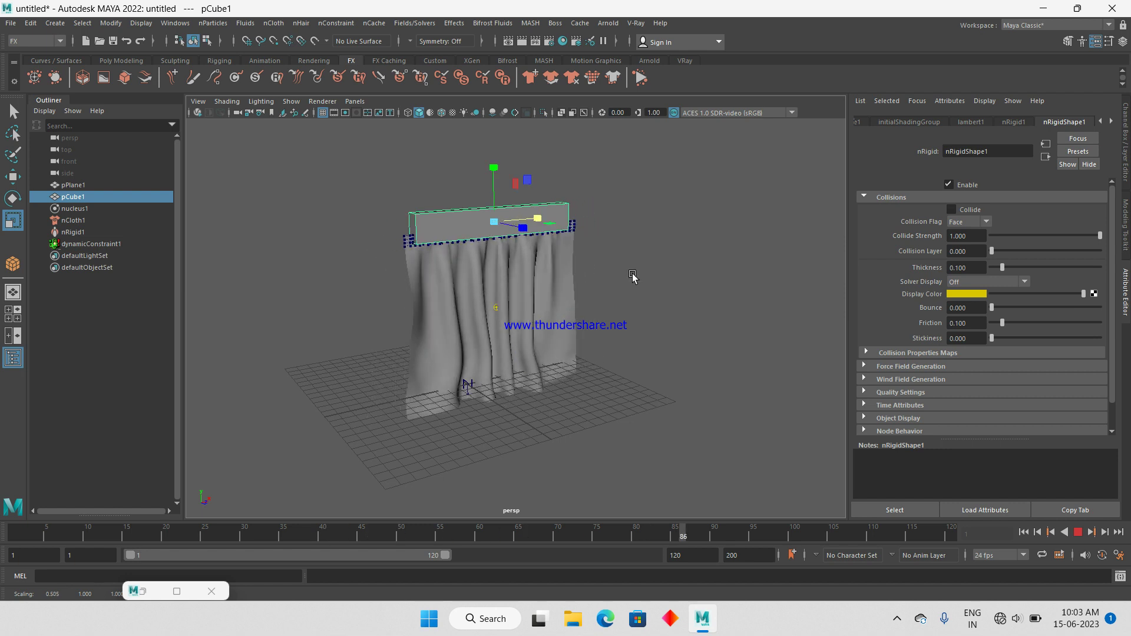
key(space)
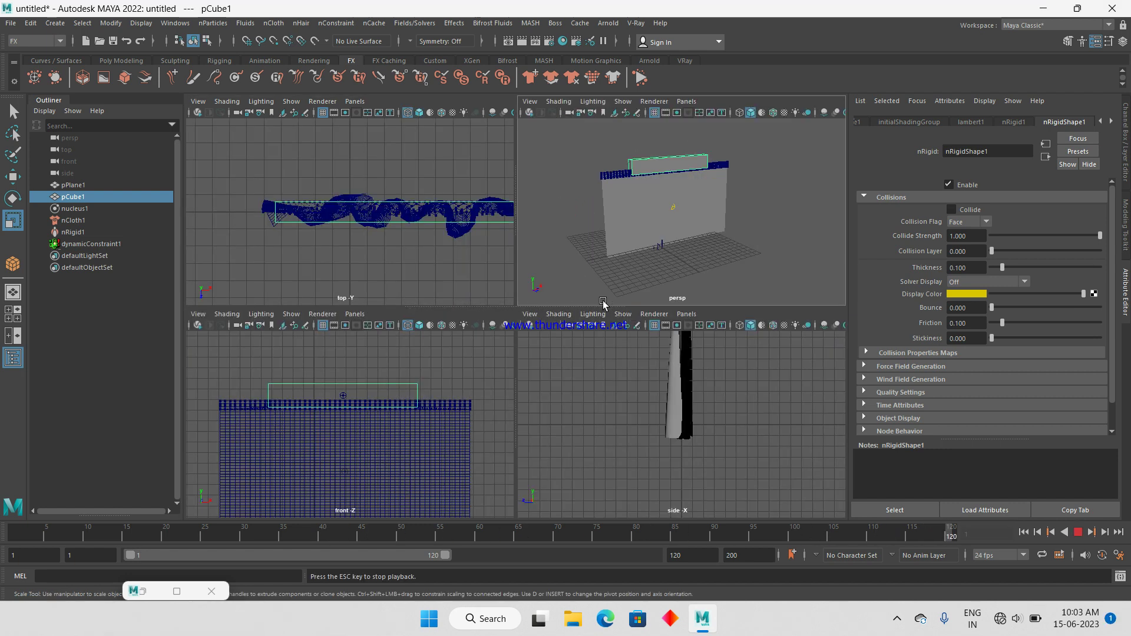
key(space)
key(Escape)
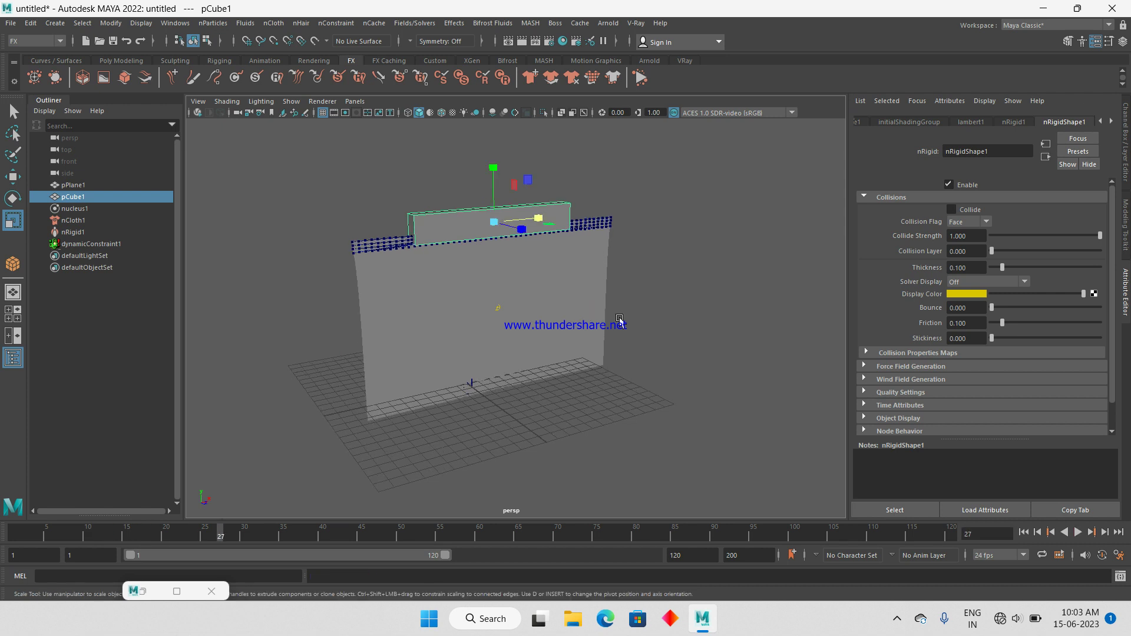
key(ctrl+z)
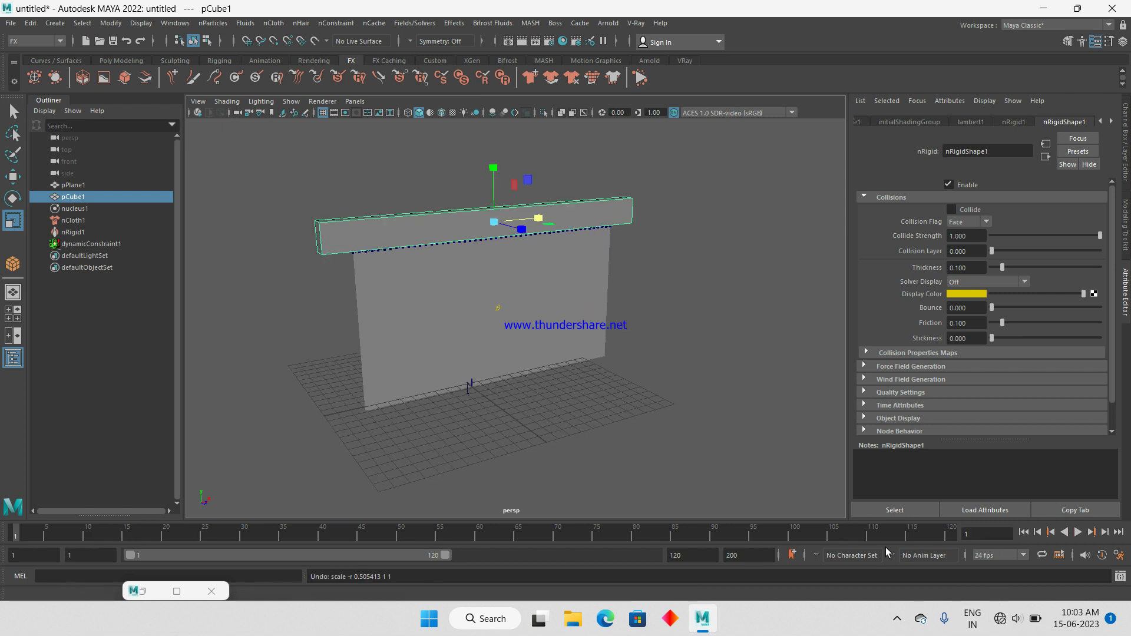
Extend the playback end to frame 500, test-play, check all four views and rewind
text(500)
key(Return)
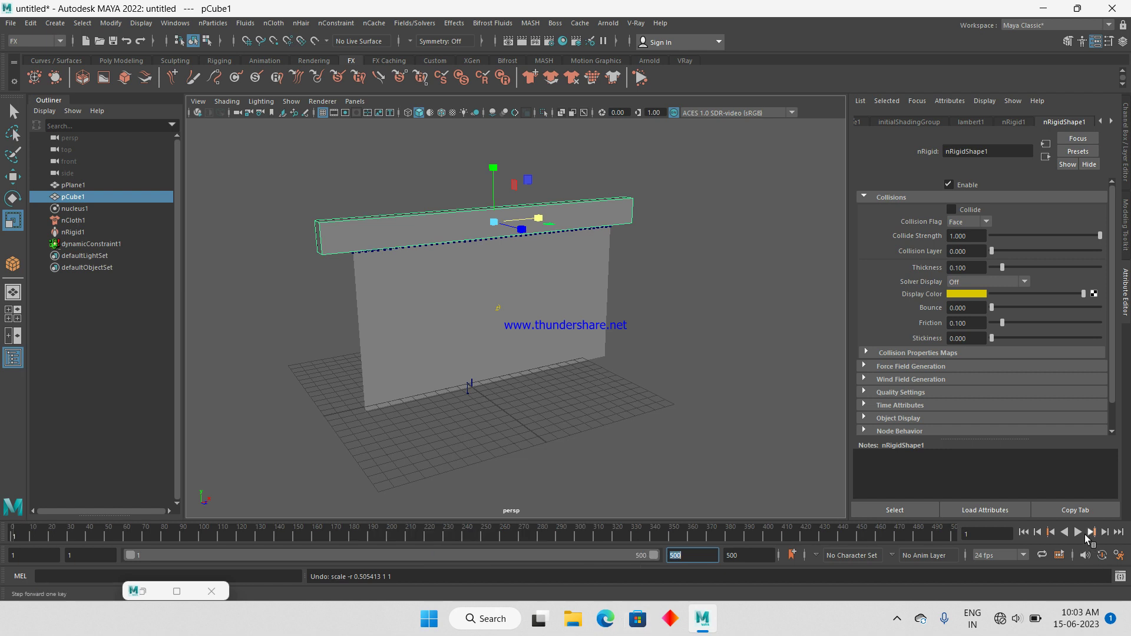
click(1078, 532)
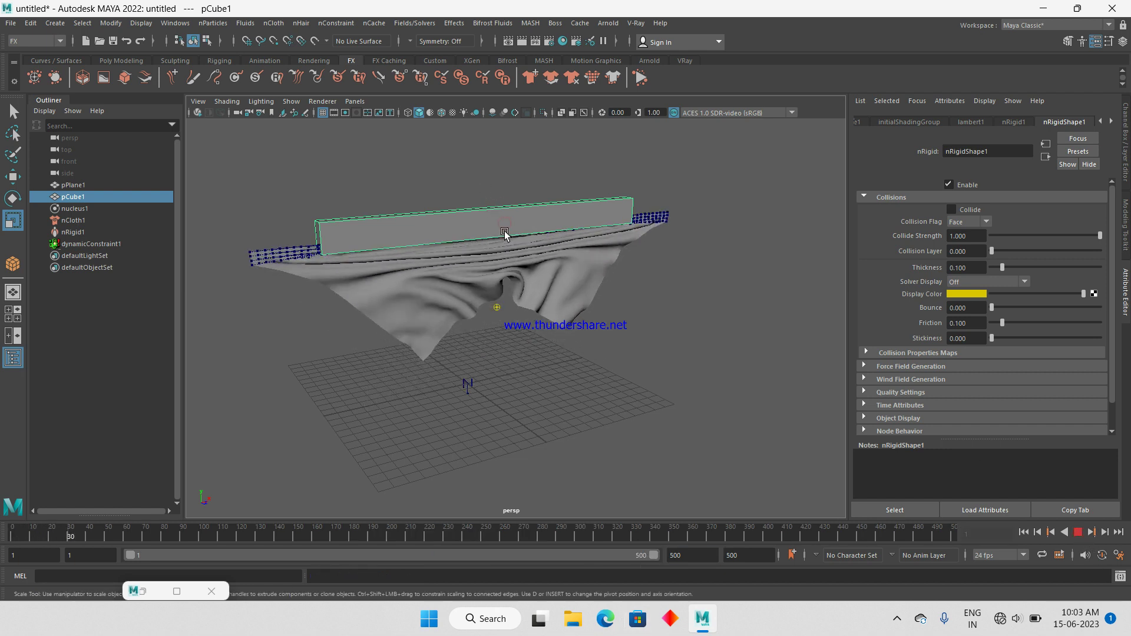
key(Escape)
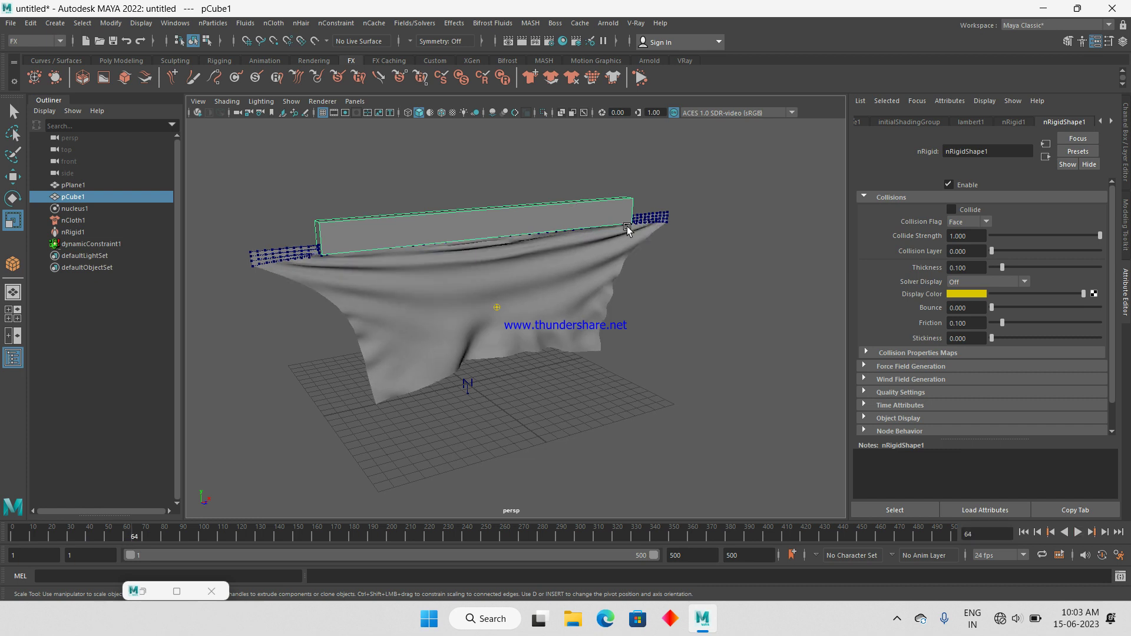
key(space)
key(Escape)
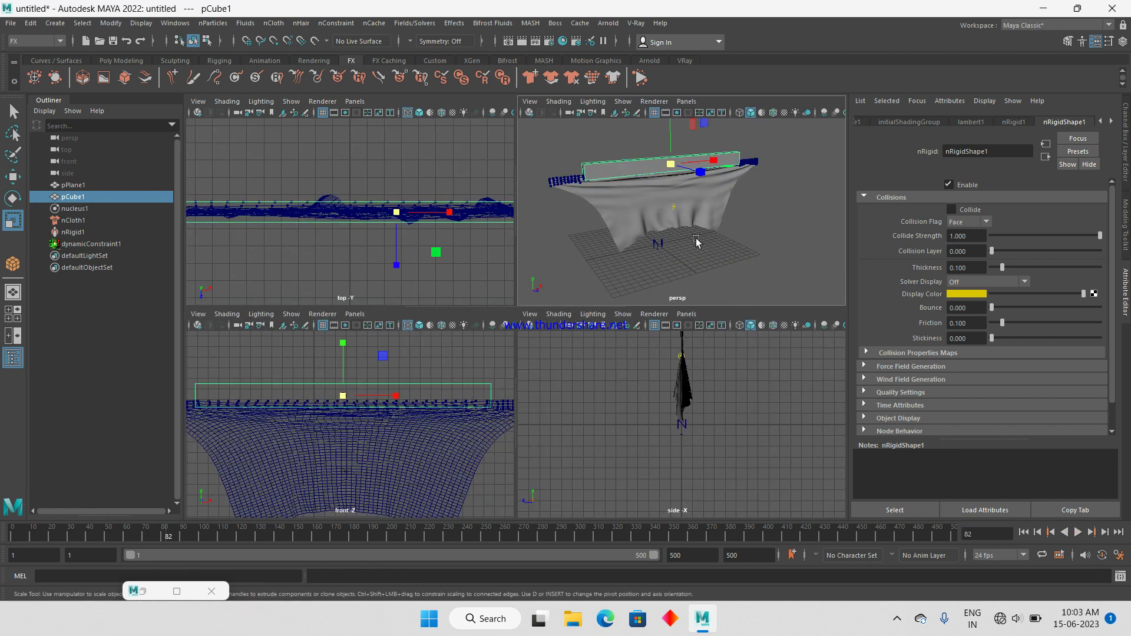
key(space)
key(alt+shift+v)
Narrow the rod during playback to gather folds, select the cloth plane, stop at frame 334
mouse_move(542, 207)
mouse_down()
mouse_move(524, 223)
mouse_move(532, 227)
mouse_up()
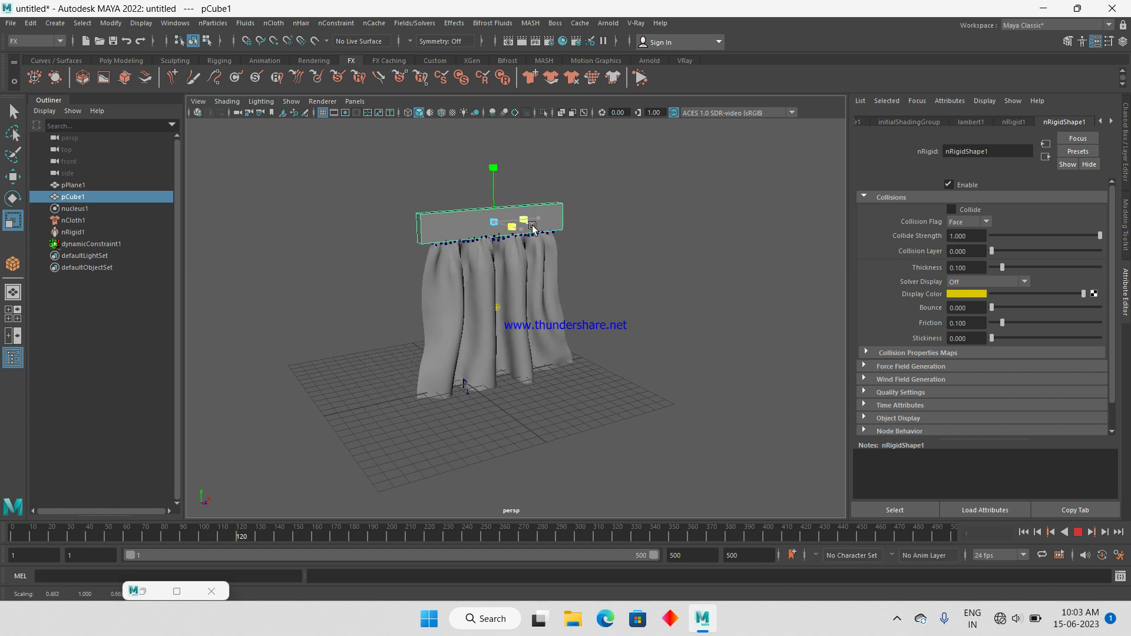
alt+drag(533, 227, 544, 350)
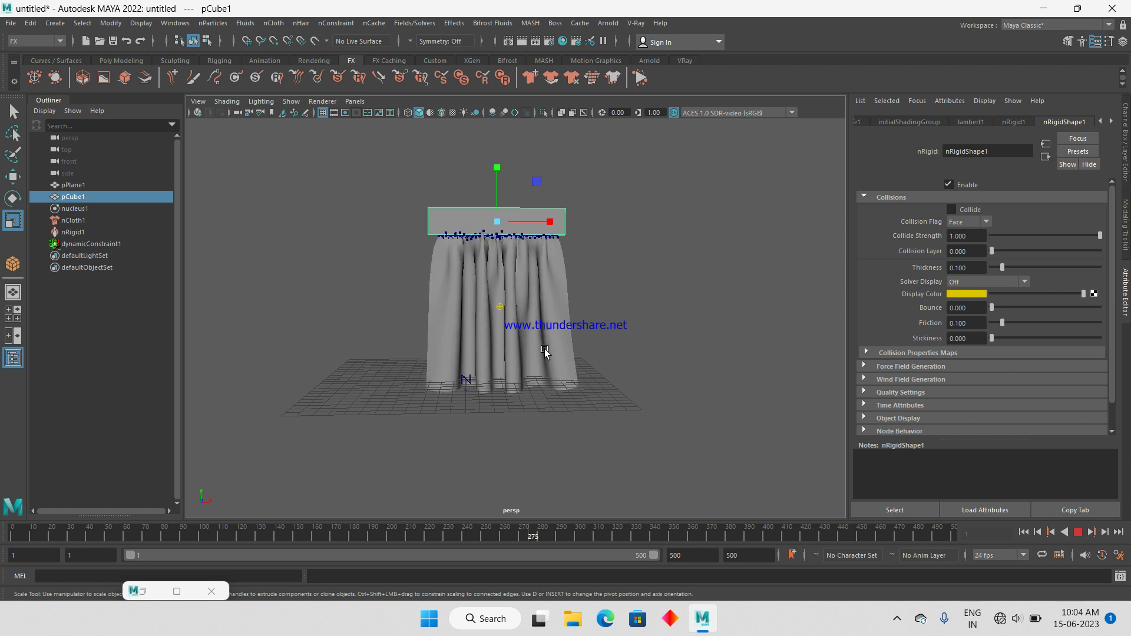
key(space)
key(space)
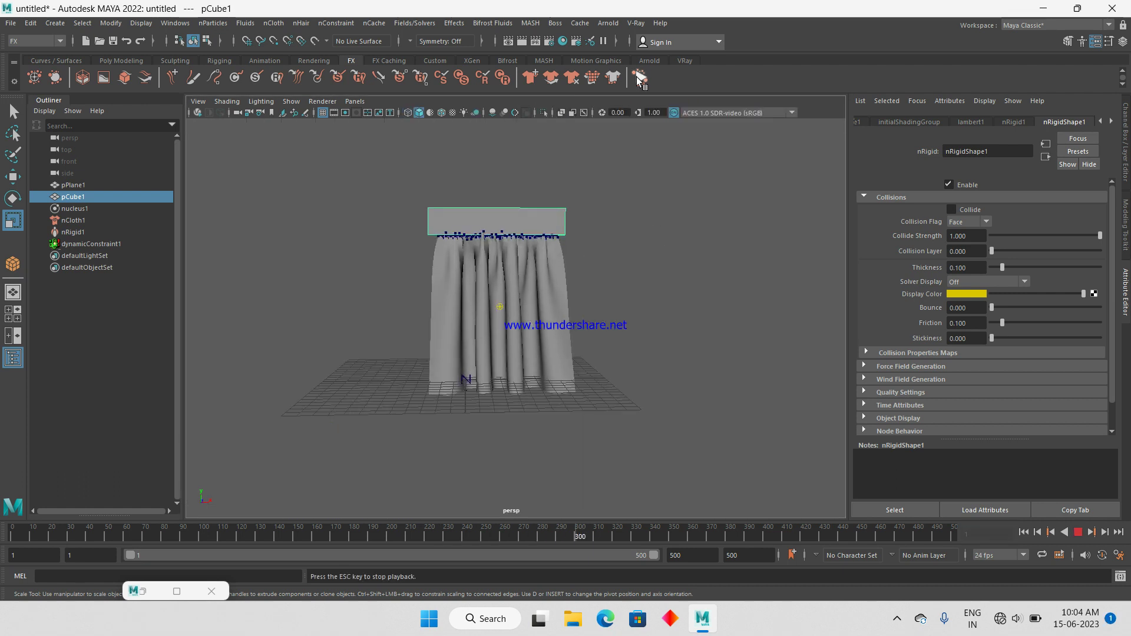
click(553, 294)
click(1065, 533)
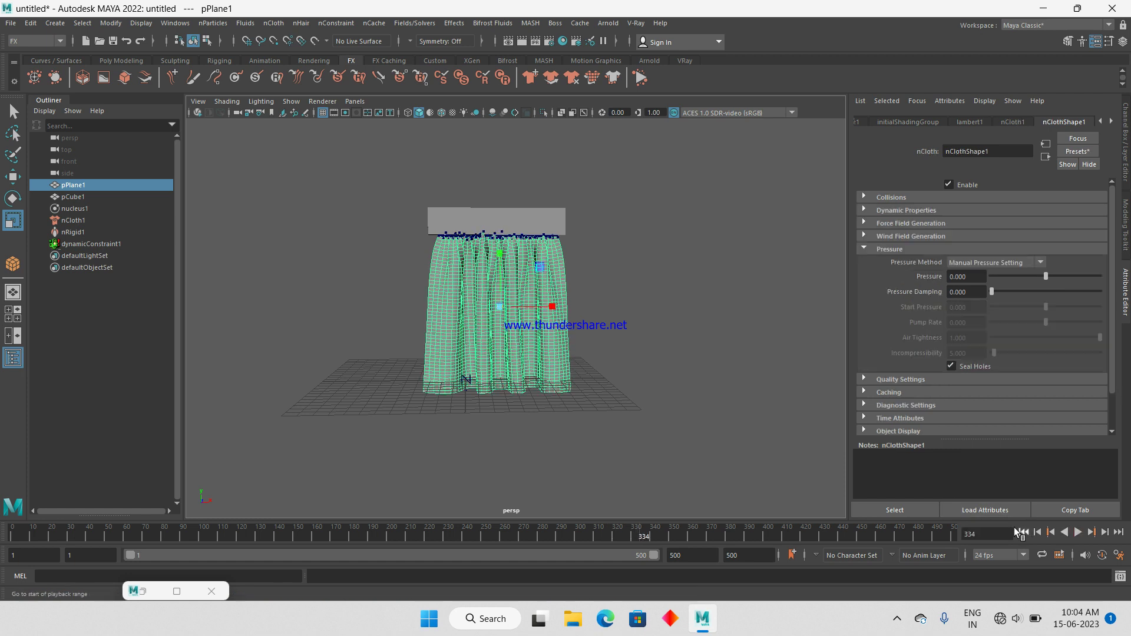
Delete the curtain's non-deformer history via Edit > Delete by Type, then reselect the mesh
alt+drag(617, 324, 510, 308)
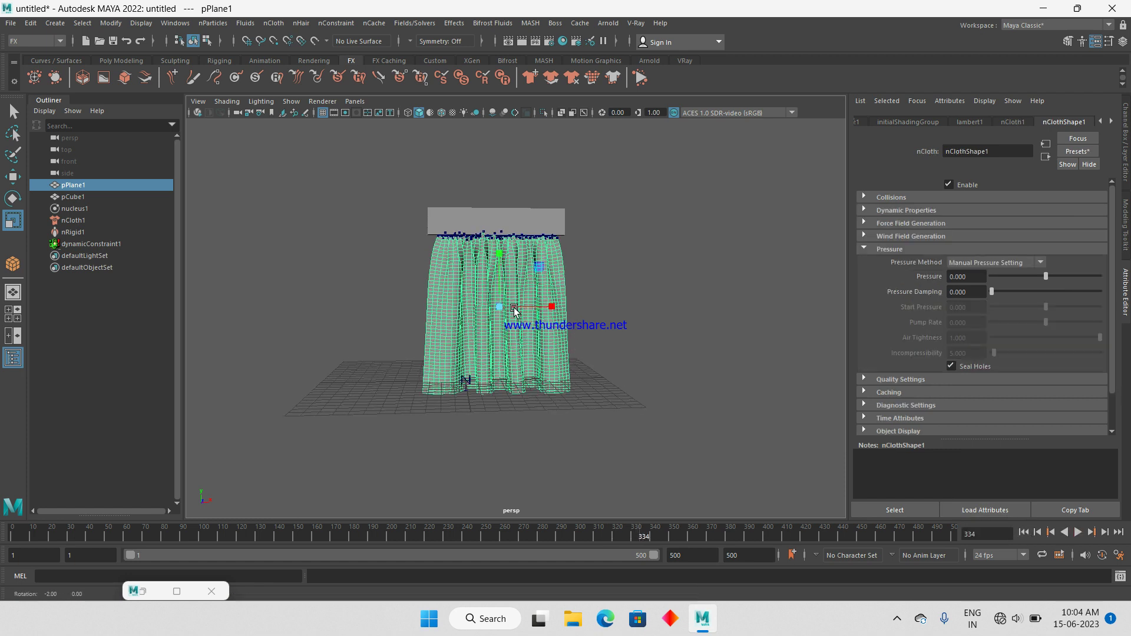
click(30, 23)
mouse_move(97, 161)
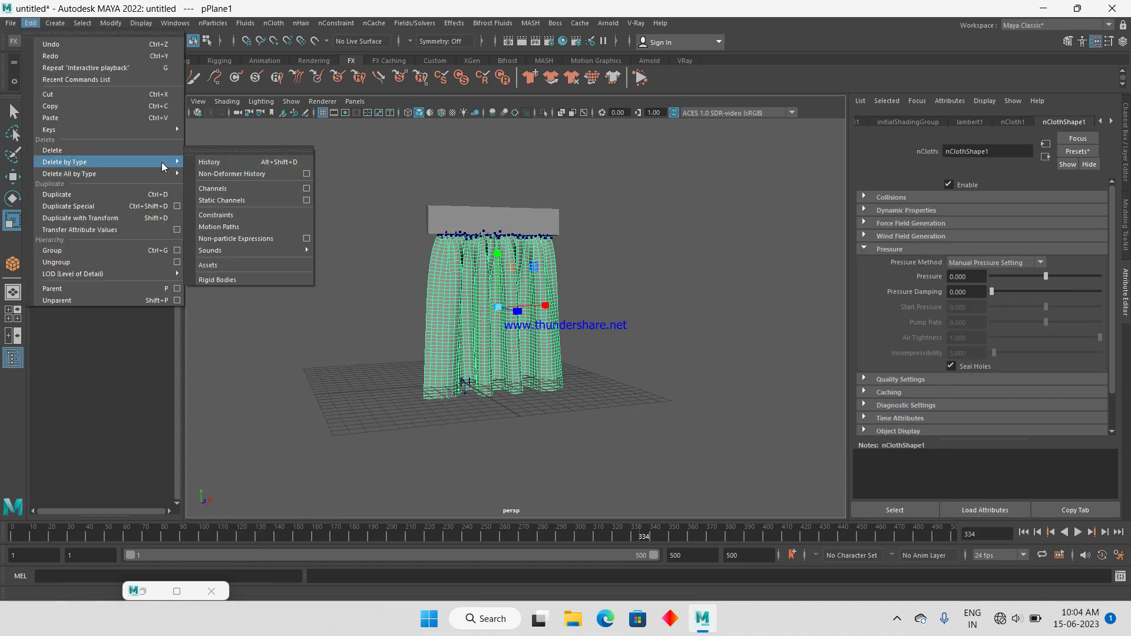
click(276, 185)
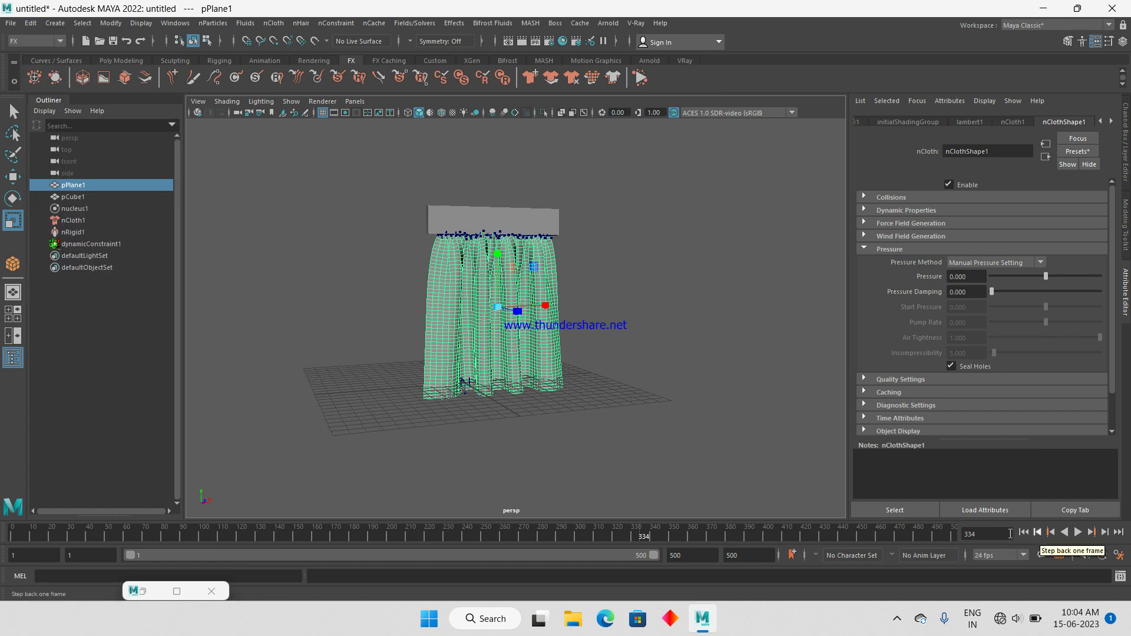
click(648, 295)
alt+drag(651, 324, 486, 339)
click(486, 299)
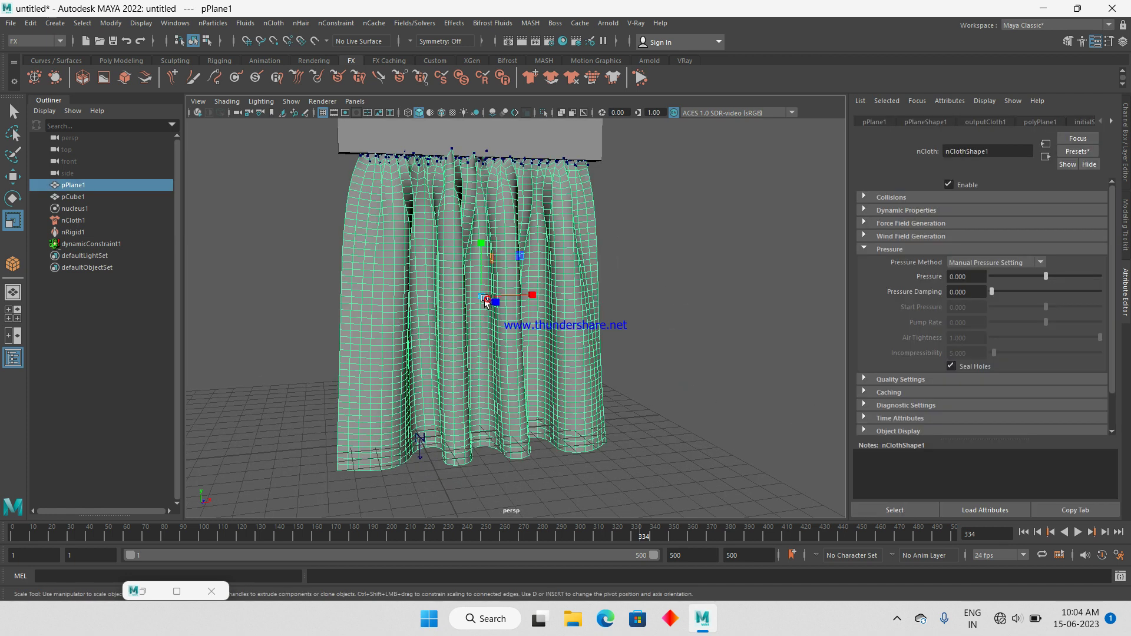
Extrude all the curtain's faces to a 0.070 thickness with no offset
alt+drag(486, 298, 369, 265)
key(ctrl+F11)
shift+right_drag(631, 232, 689, 241)
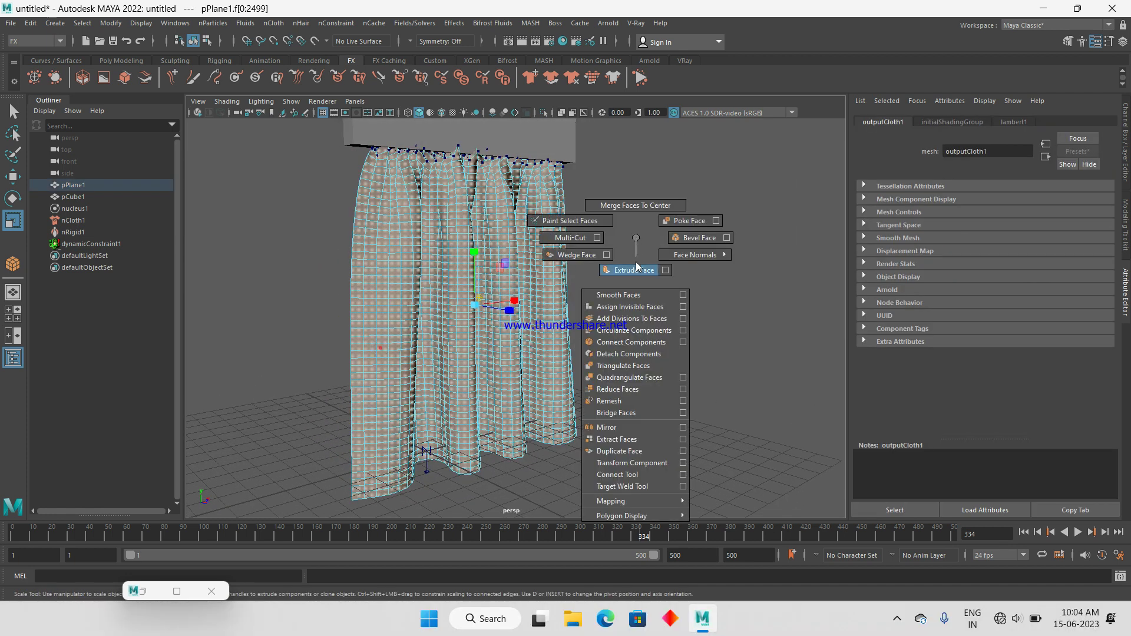
ctrl+drag(978, 260, 975, 266)
key(ctrl+z)
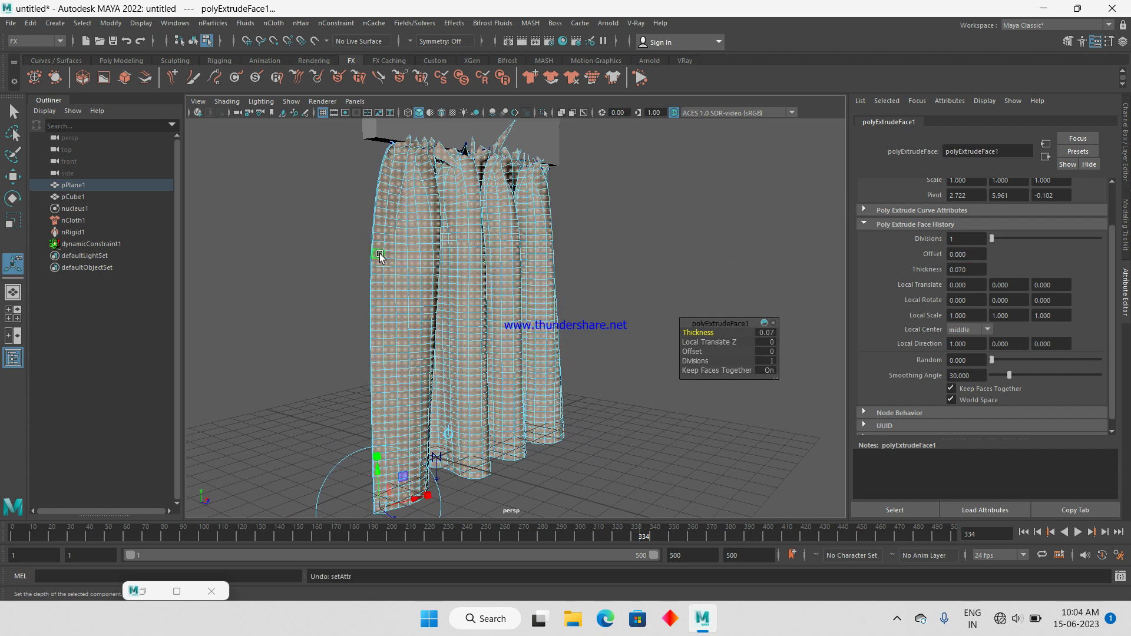
Return the curtain to object mode, display it smoothed, and view it from the front
right_drag(380, 257, 625, 152)
click(624, 152)
click(545, 230)
key(3)
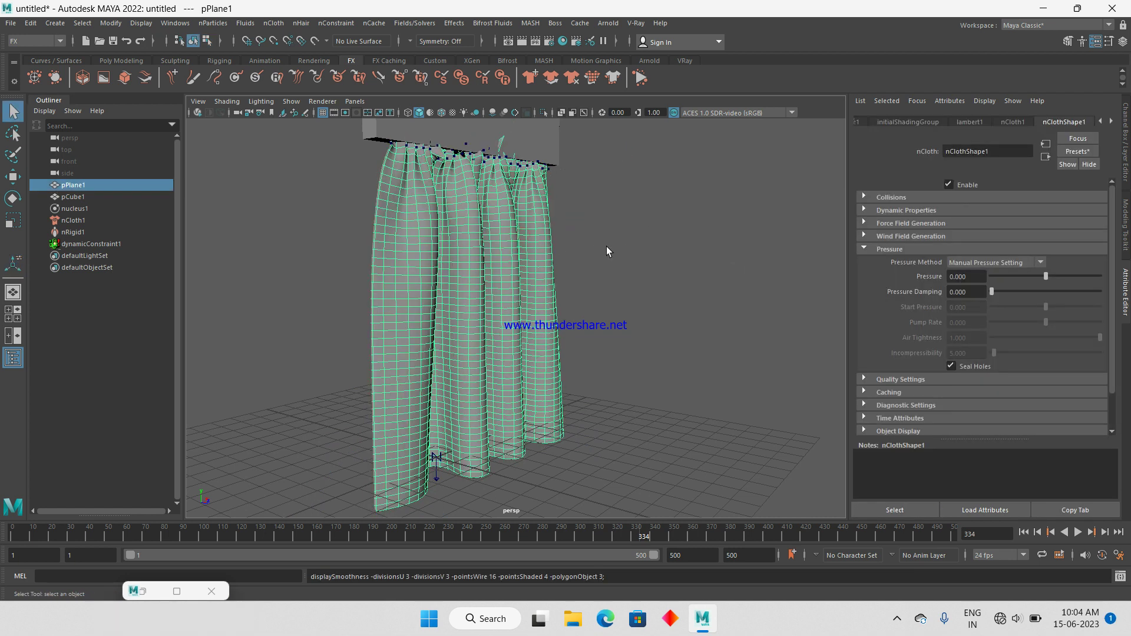
alt+drag(628, 249, 627, 252)
click(678, 273)
click(546, 251)
mouse_move(545, 251)
alt+mouse_down()
mouse_move(711, 285)
mouse_move(527, 311)
mouse_move(622, 220)
alt+mouse_up()
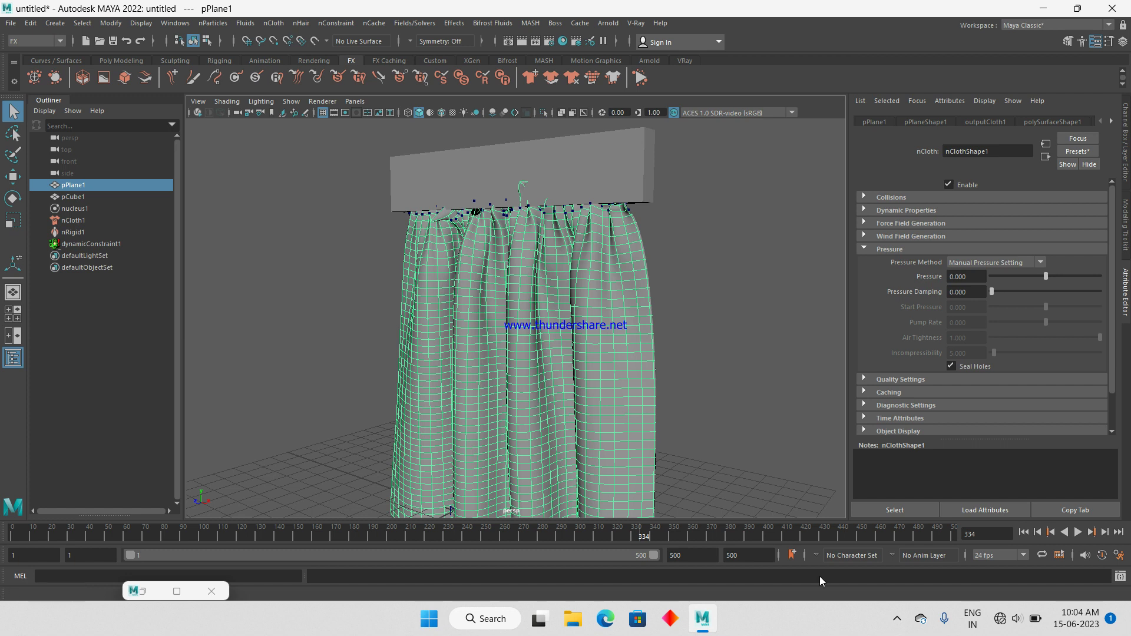
click(896, 618)
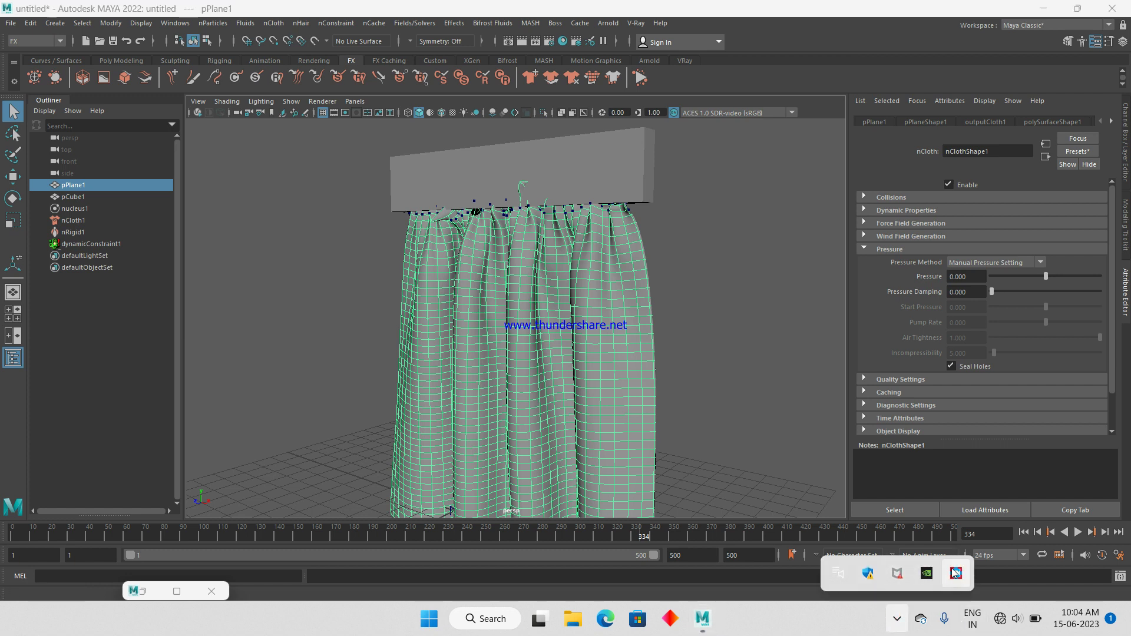